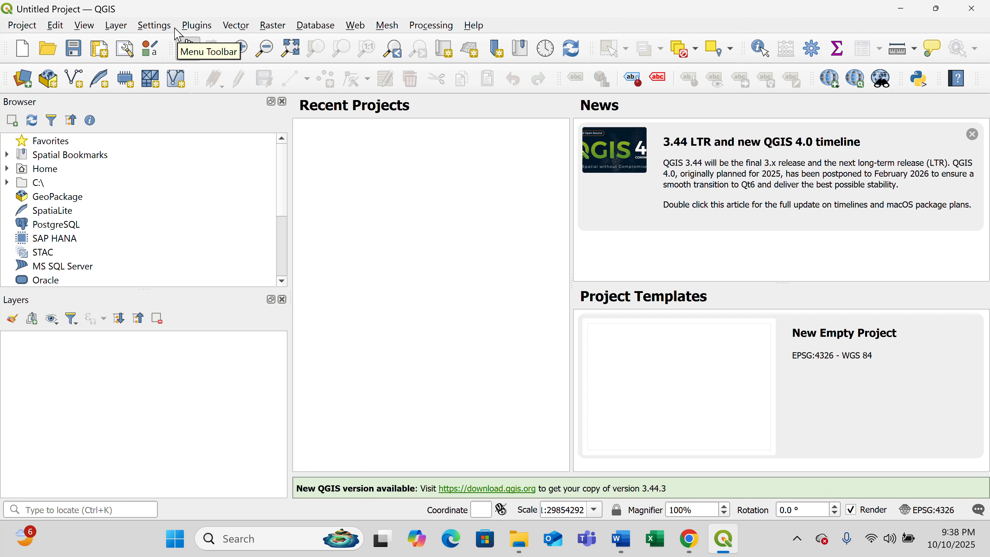
Step: Search the QGIS plugin manager for "saga" and check the Processing Saga NextGen Provider plugin's details
click(208, 27)
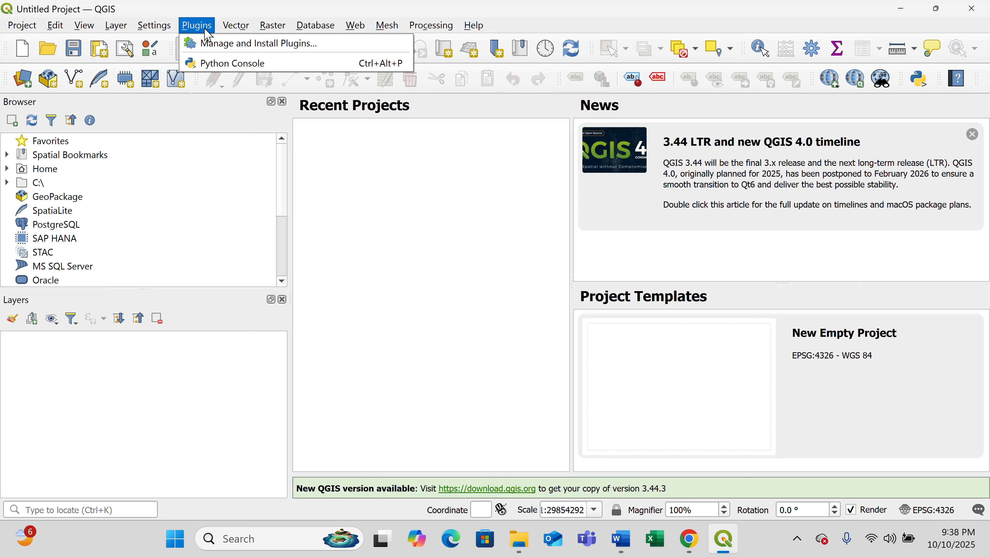
click(232, 44)
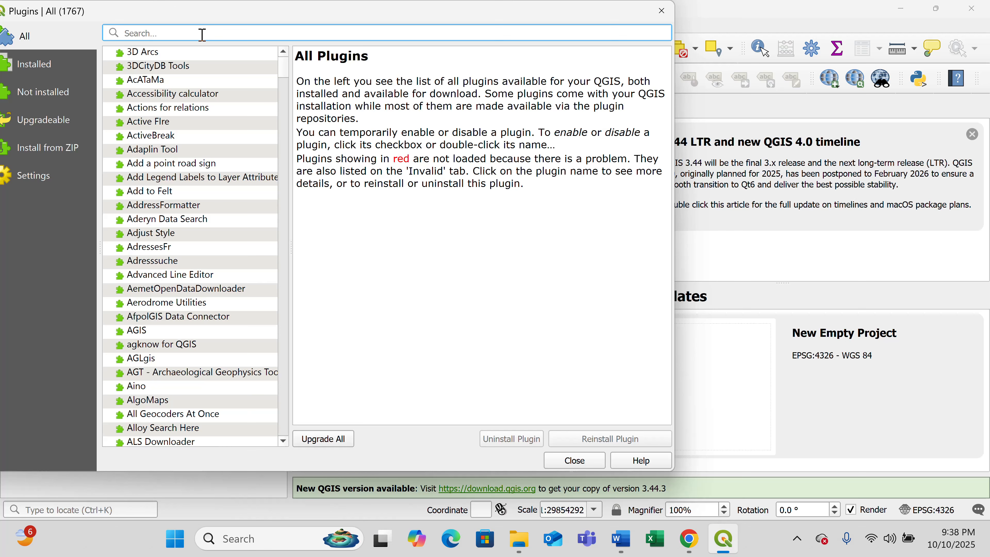
text(saga)
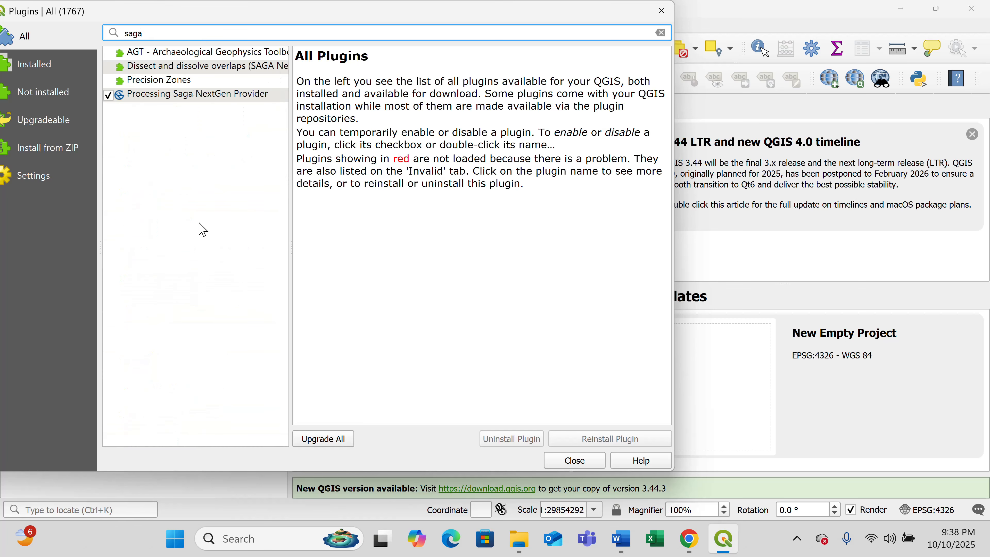
click(200, 98)
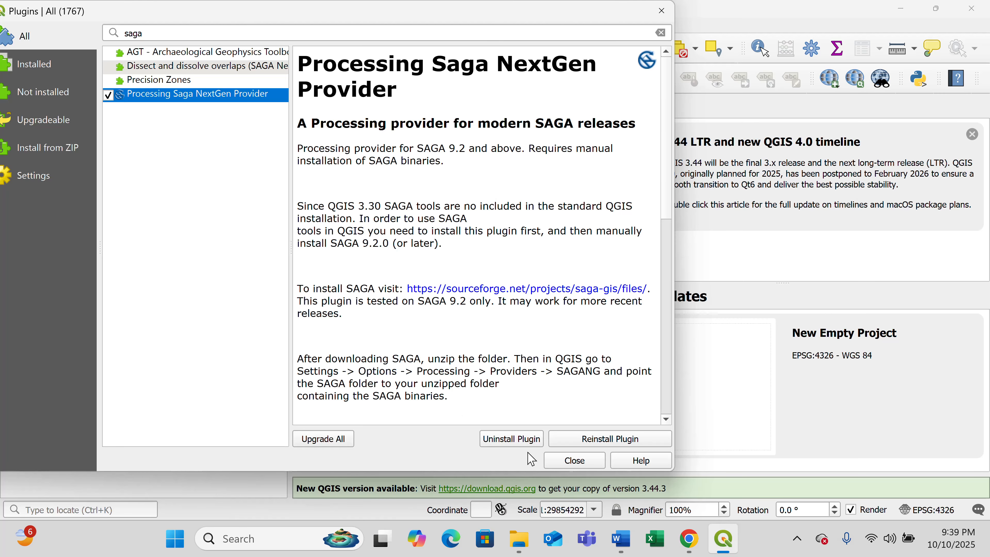
click(585, 464)
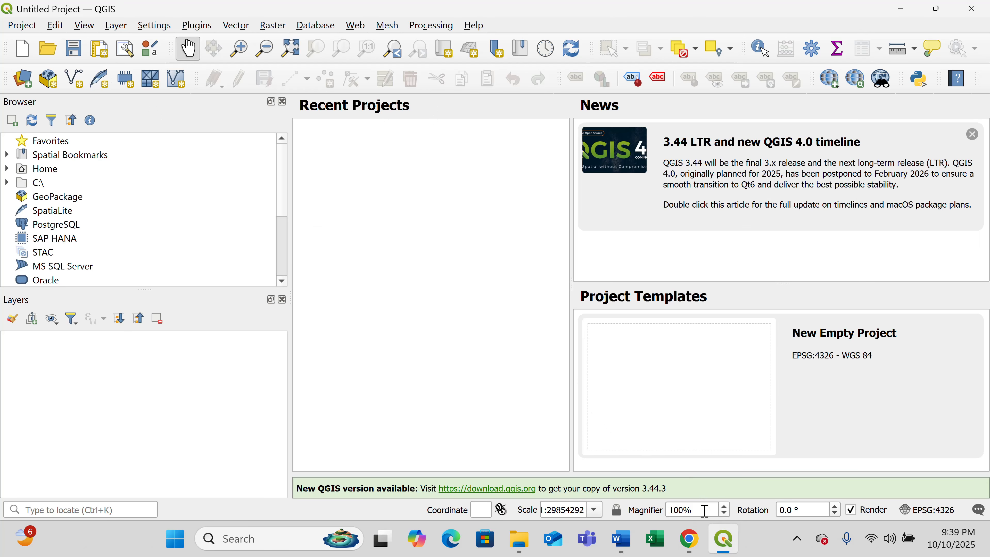
Step: Switch to Chrome and open the SourceForge SAGA GIS project page from the "saga gis download" search results
click(702, 492)
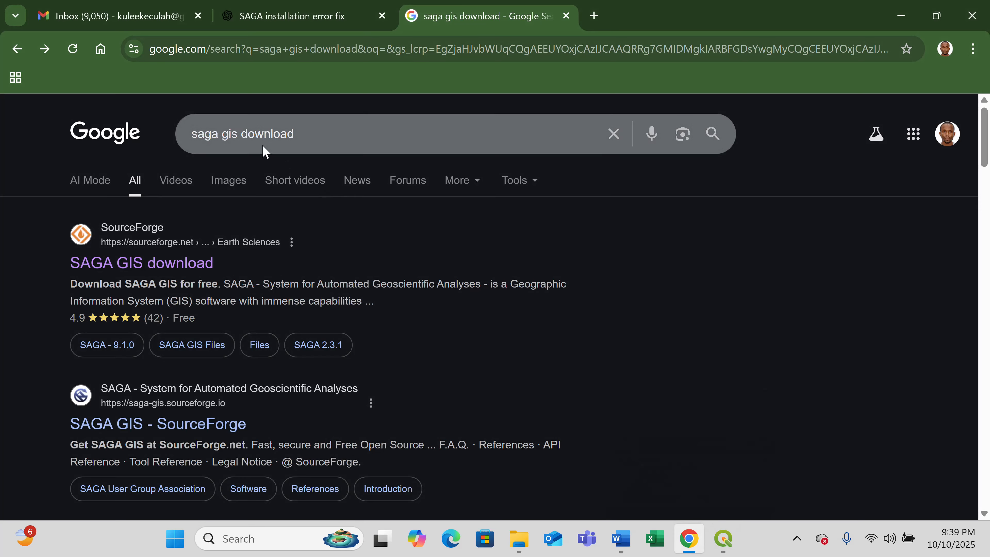
click(317, 135)
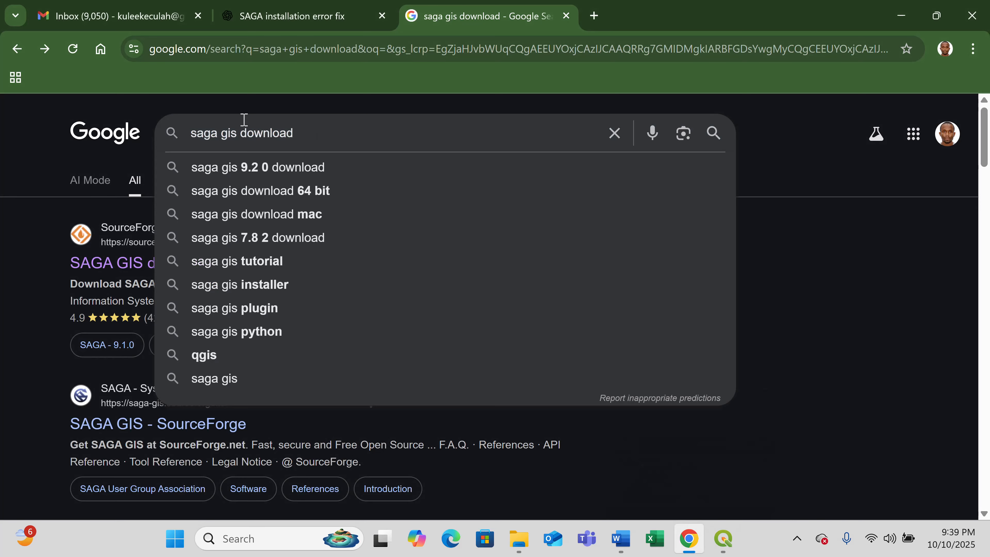
click(24, 289)
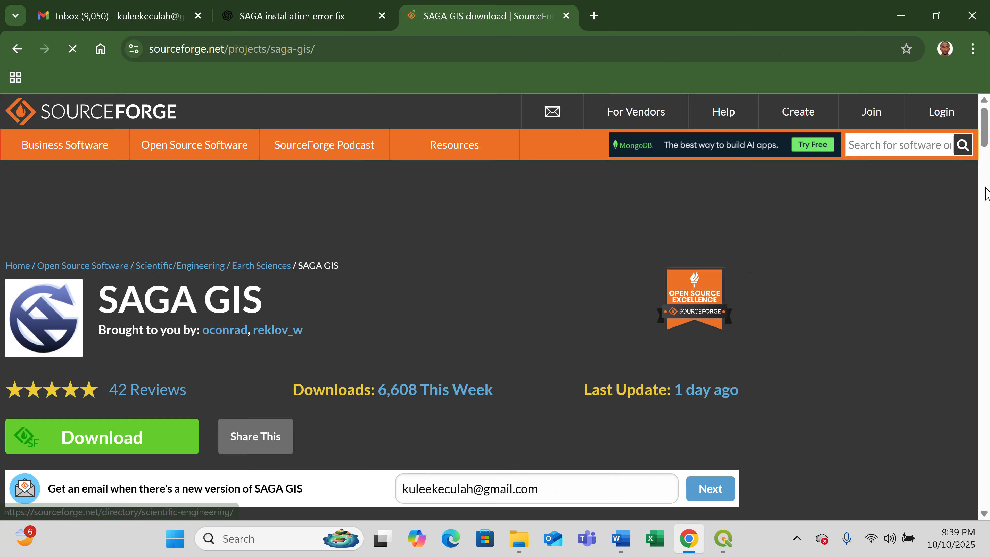
scroll(988, 177, down, 5)
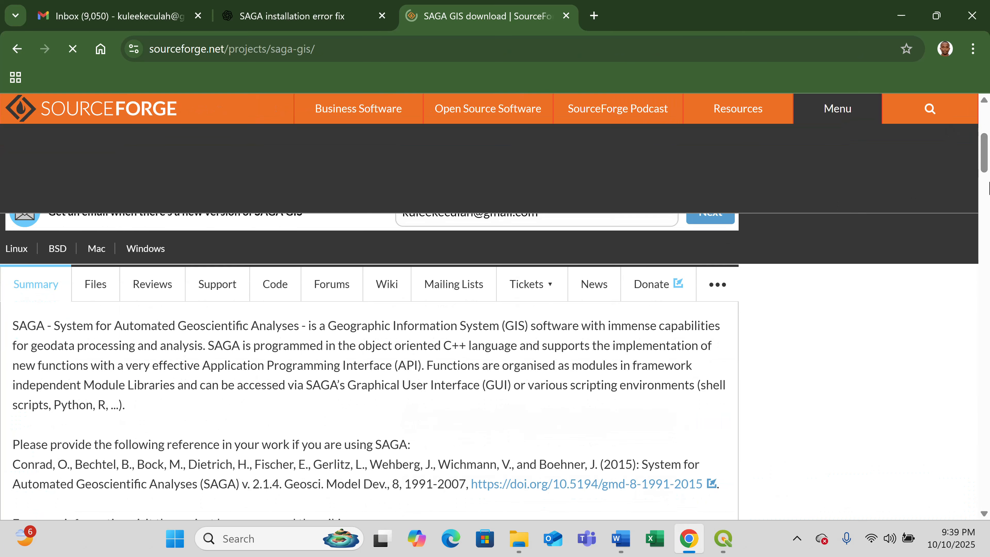
Step: Browse the SAGA GIS project's files and open the SAGA - 9 folder
drag(985, 168, 984, 154)
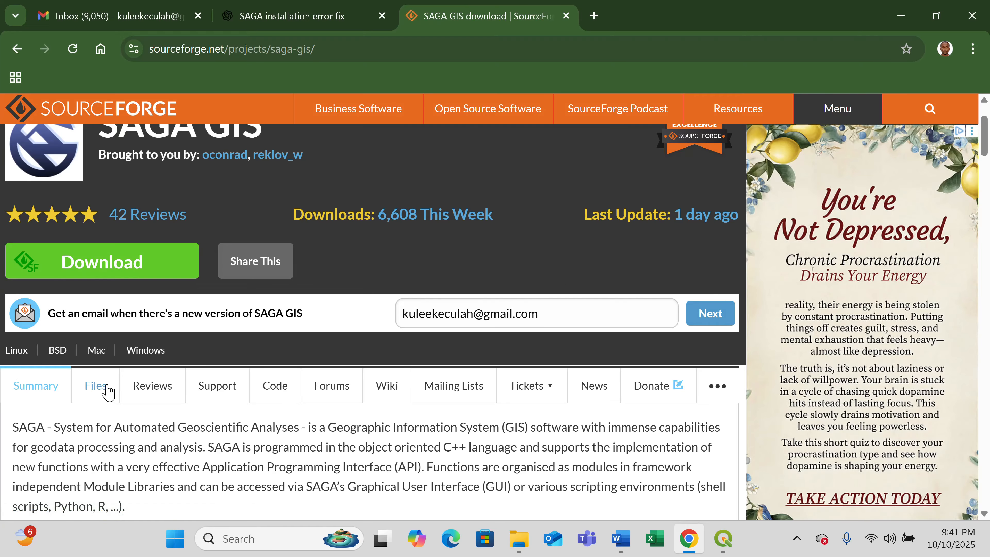
click(107, 390)
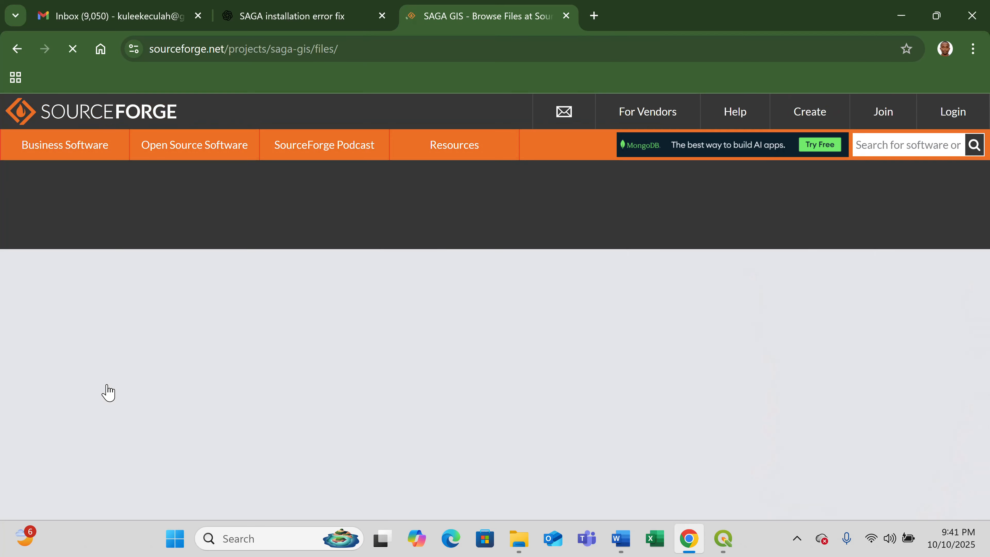
scroll(986, 190, down, 5)
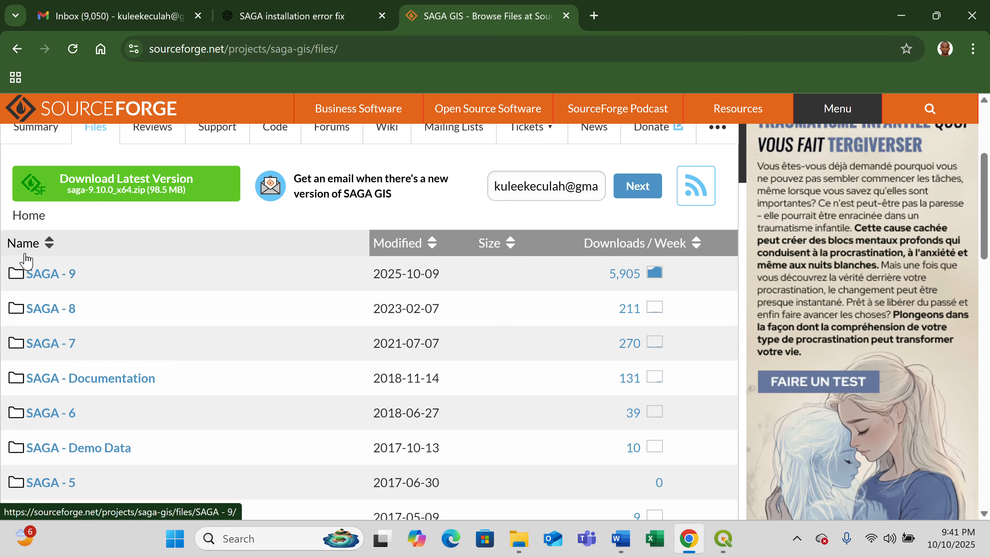
click(55, 274)
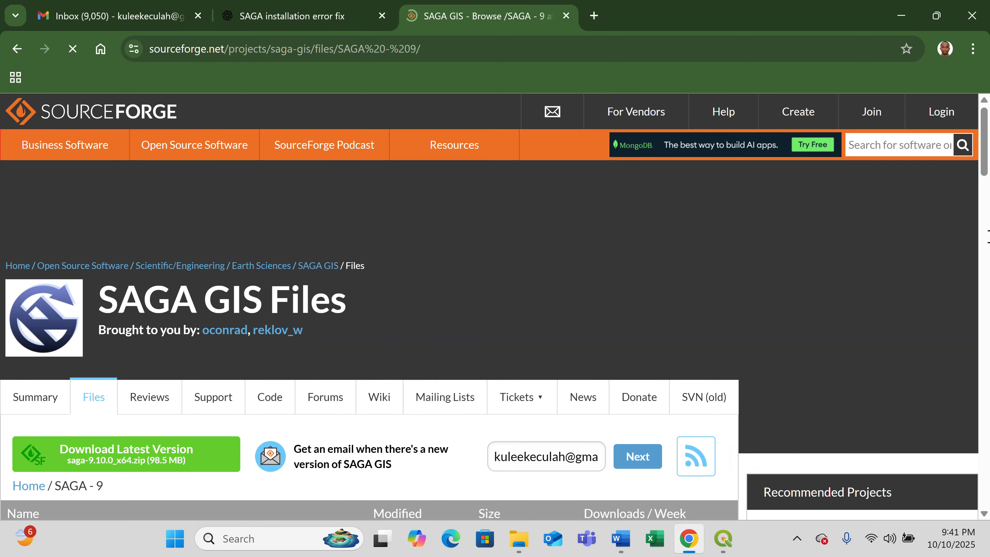
Step: Find the SAGA - 9.2.0 release among the SAGA - 9 versions and view its downloadable files
scroll(987, 218, down, 7)
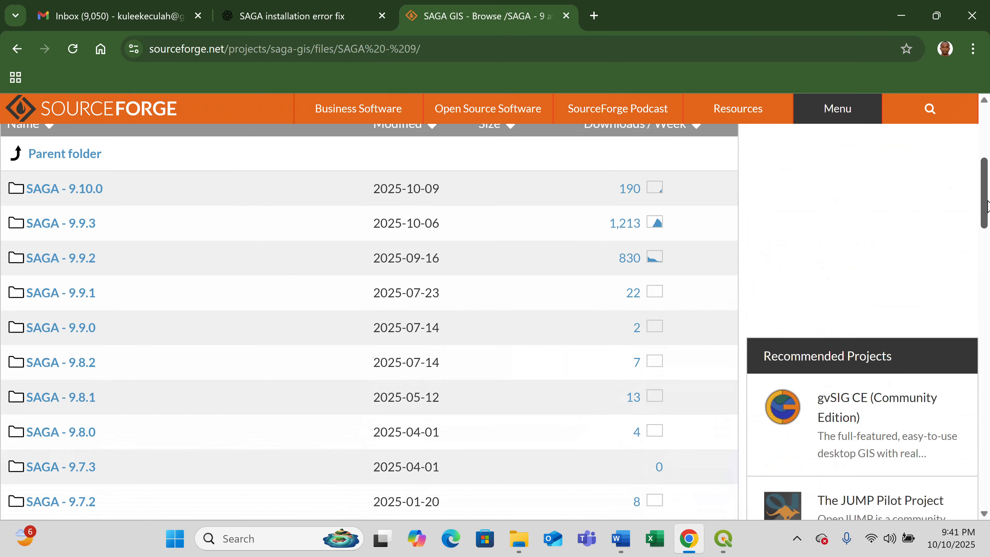
drag(988, 202, 987, 194)
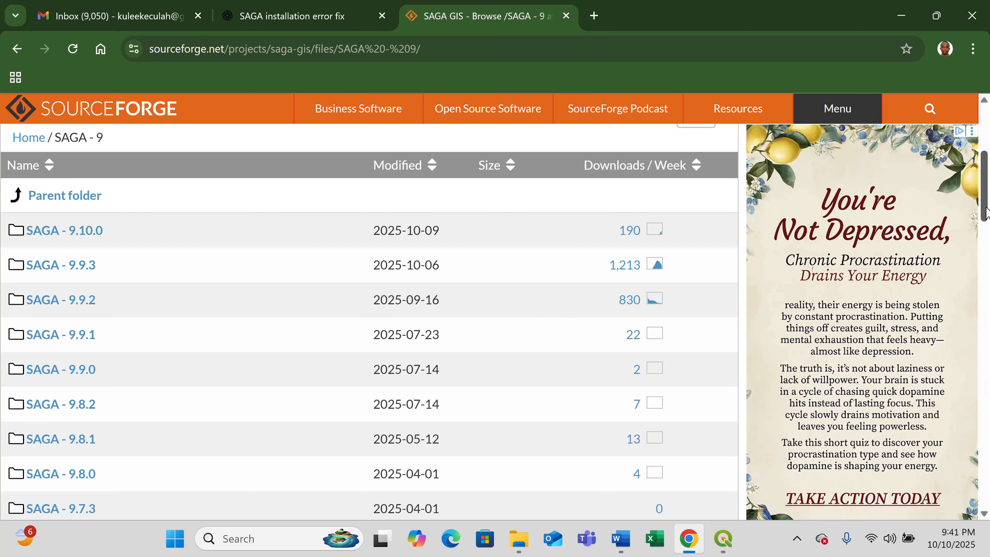
drag(985, 213, 987, 356)
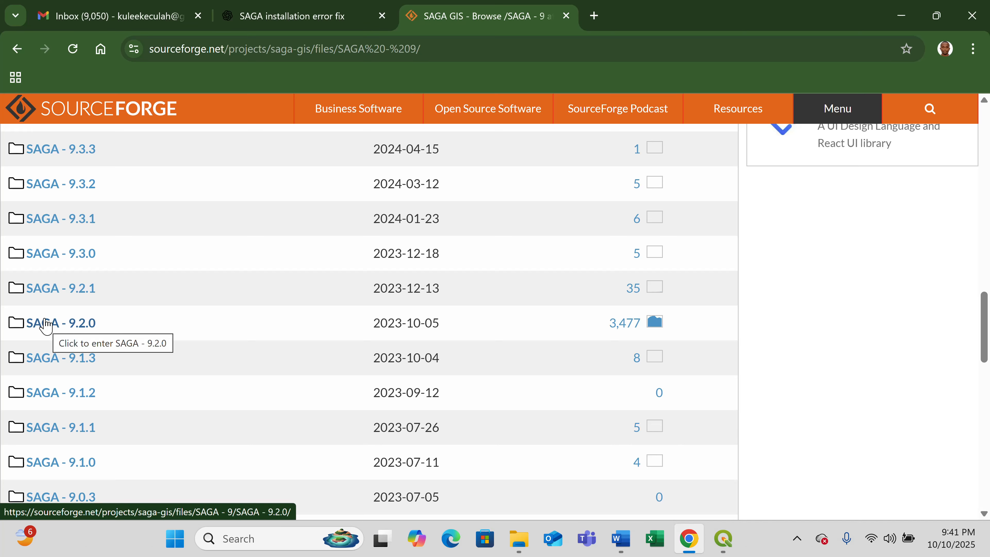
click(49, 331)
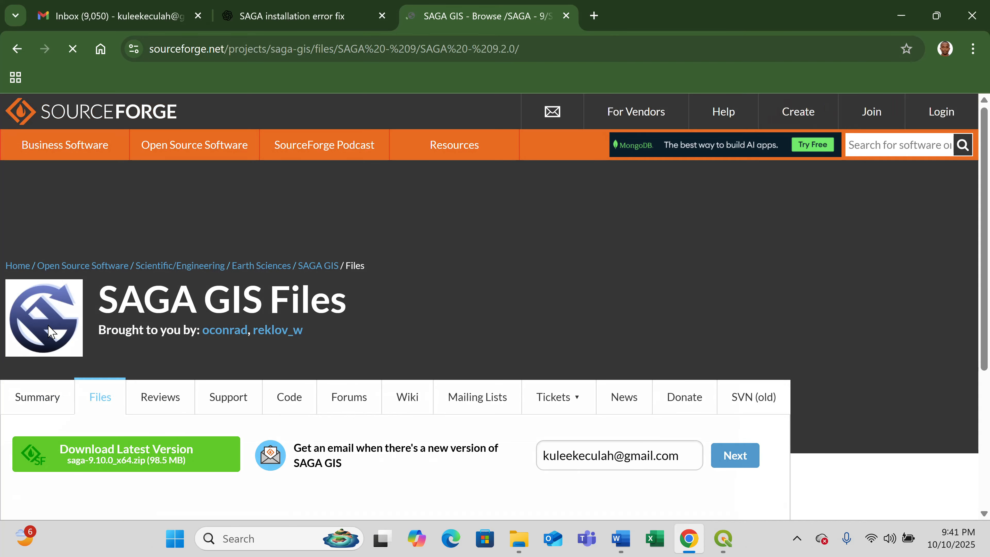
drag(985, 174, 988, 242)
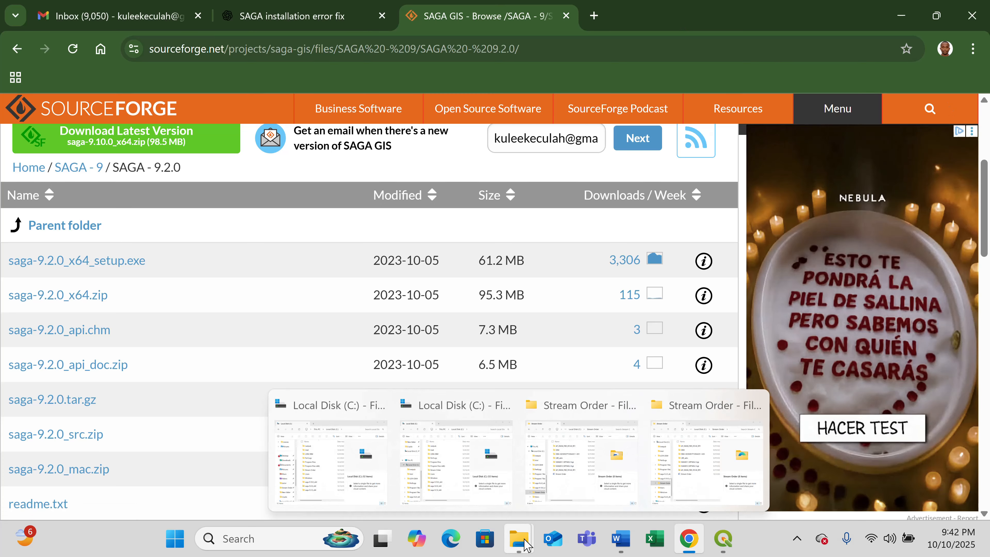
Step: Switch to the File Explorer window that shows the contents of Local Disk (C:)
mouse_move(519, 538)
mouse_move(400, 483)
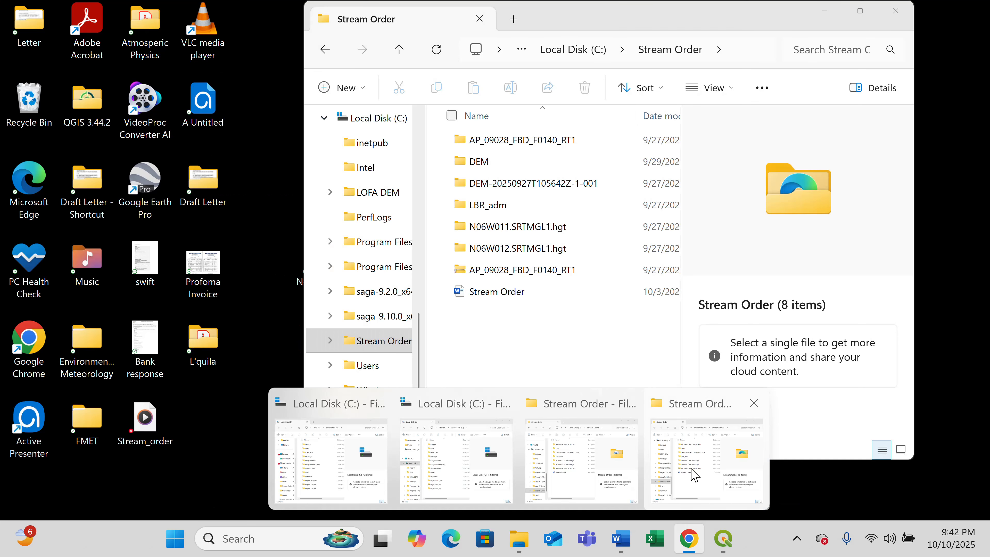
click(691, 475)
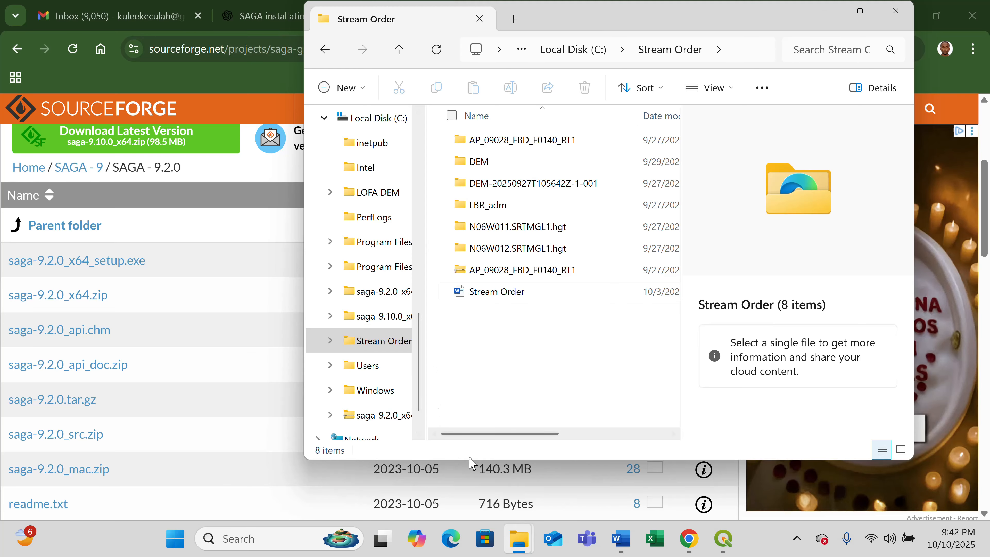
mouse_move(522, 545)
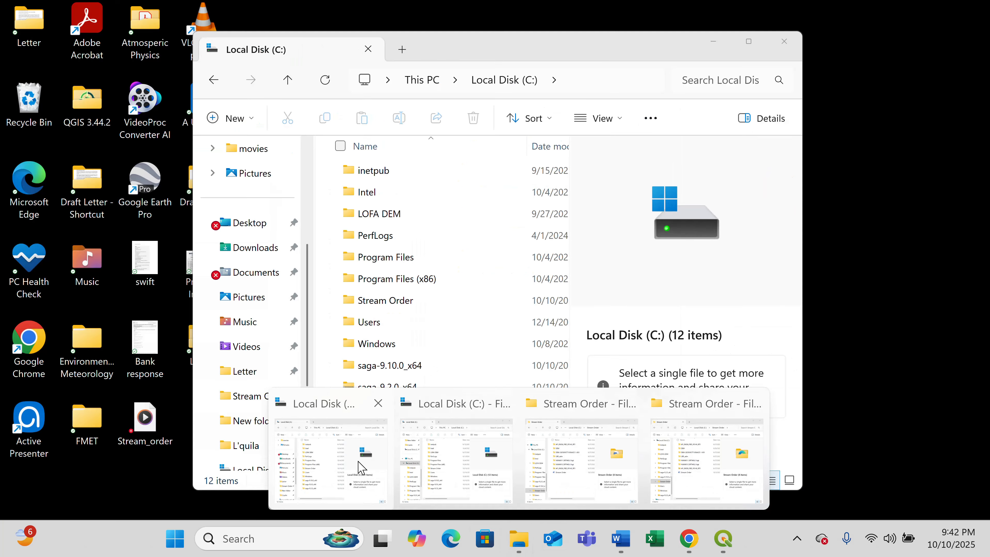
click(331, 456)
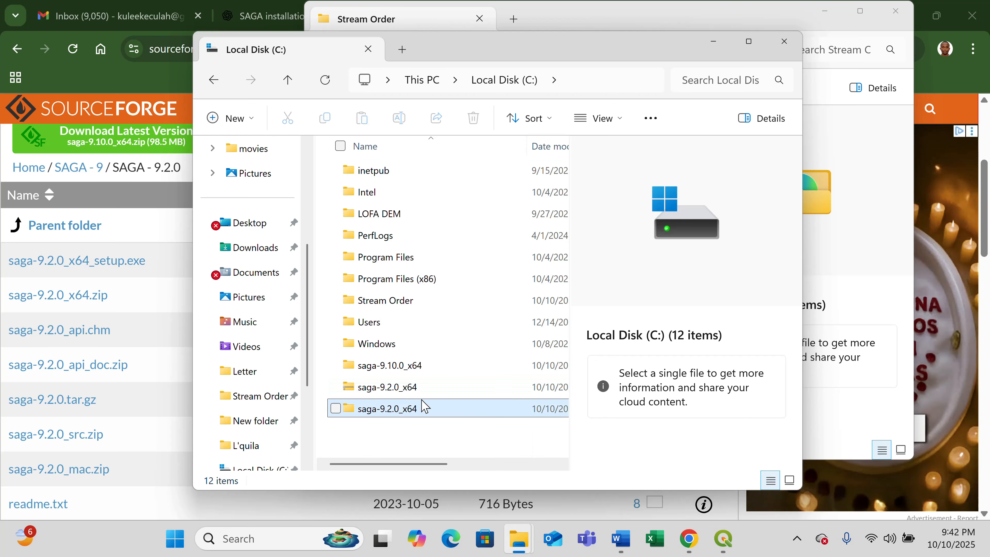
Step: Check the available actions for the zipped saga-9.2.0_x64 archive and select the extracted saga-9.2.0_x64 folder on drive C
click(393, 386)
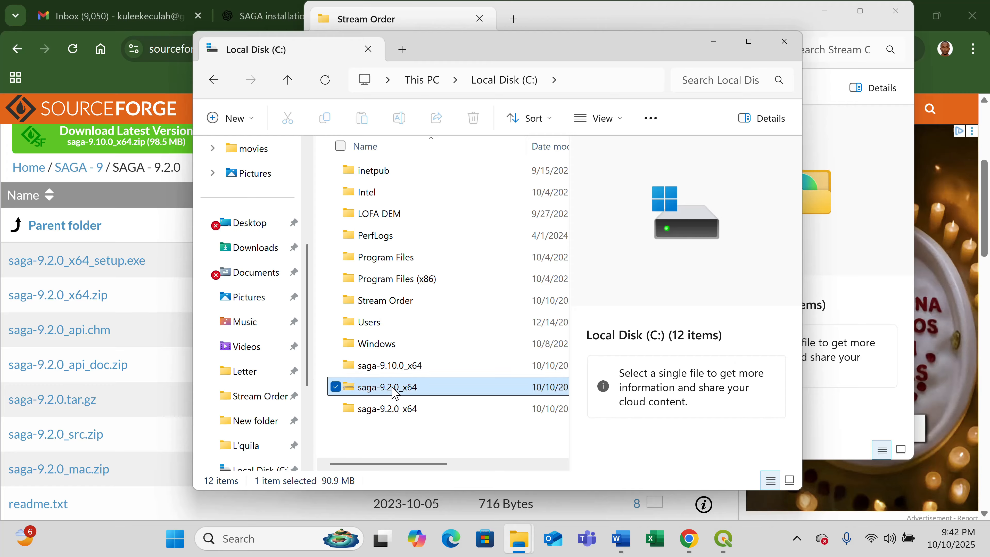
right_click(394, 393)
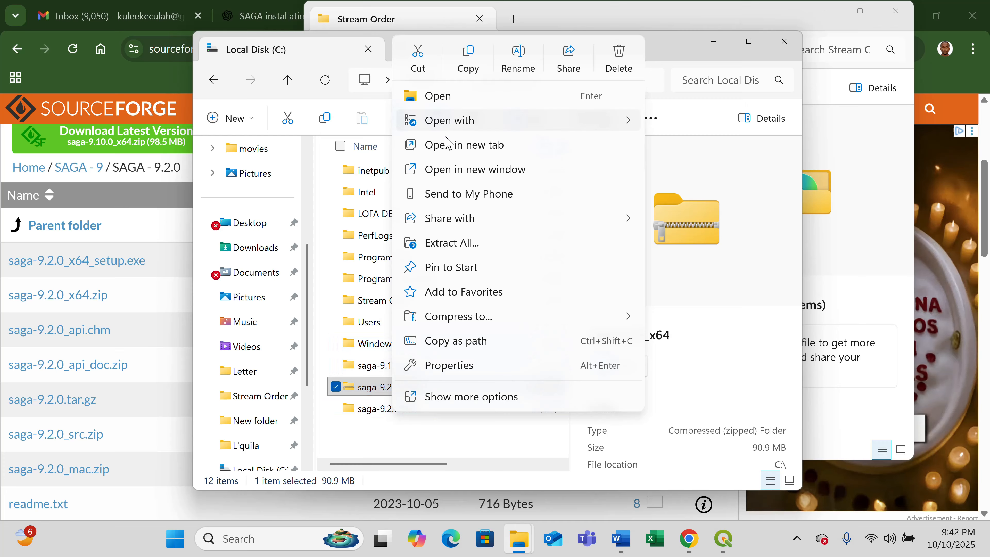
click(380, 453)
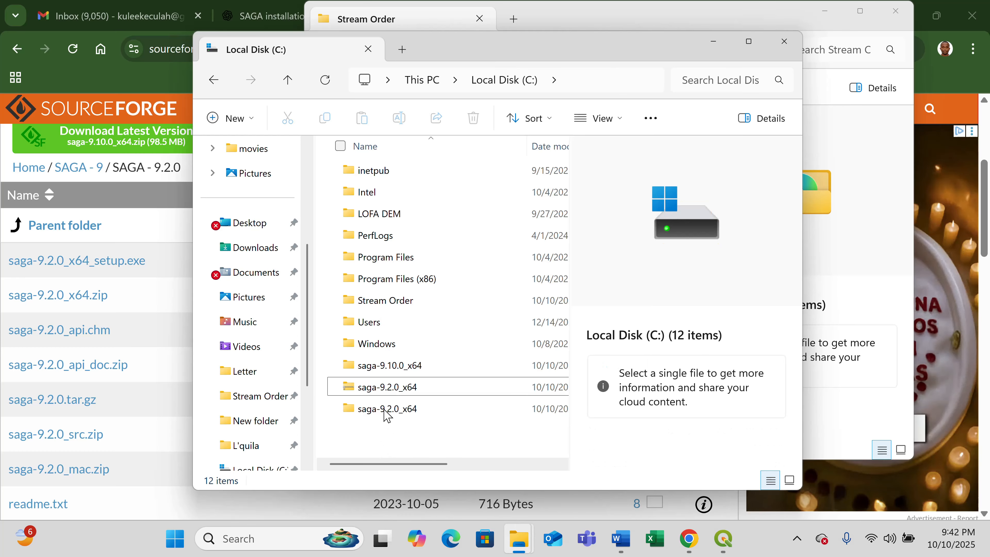
click(335, 409)
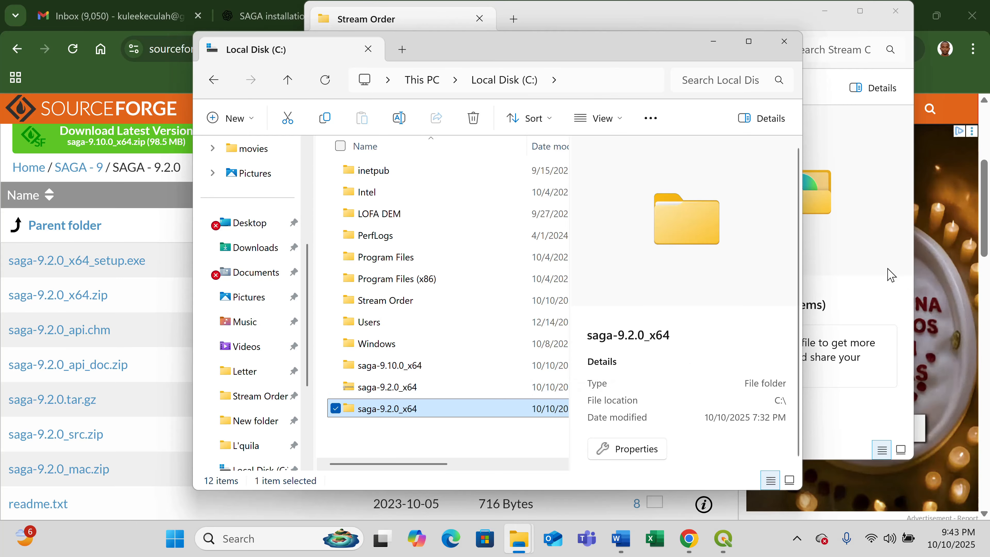
Step: Return to QGIS and show the SAGANG provider settings in the Processing options
click(851, 291)
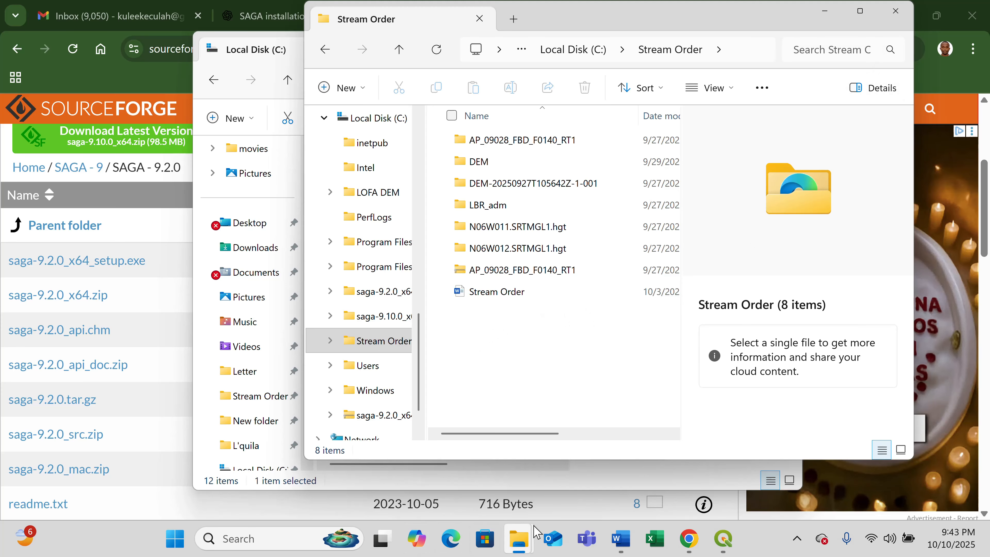
click(732, 541)
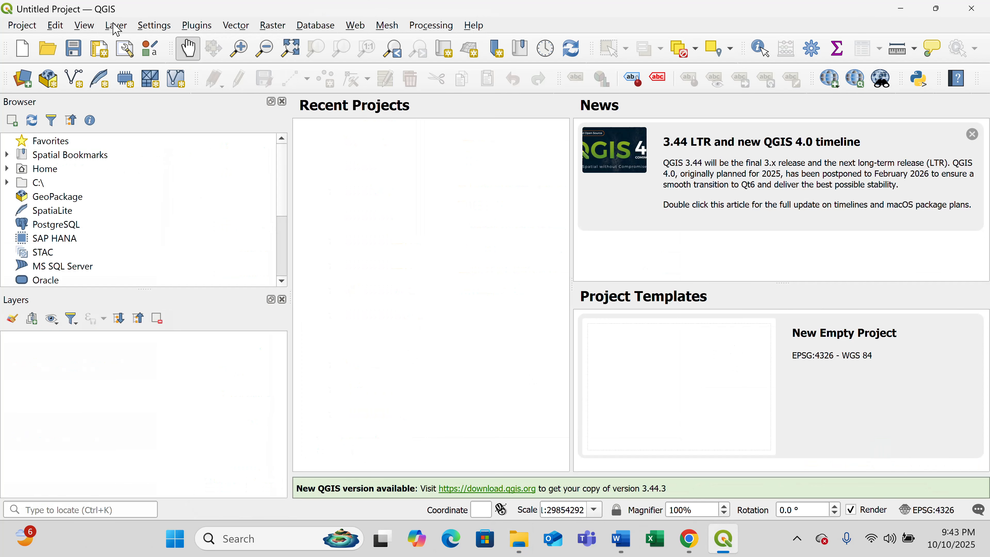
click(153, 26)
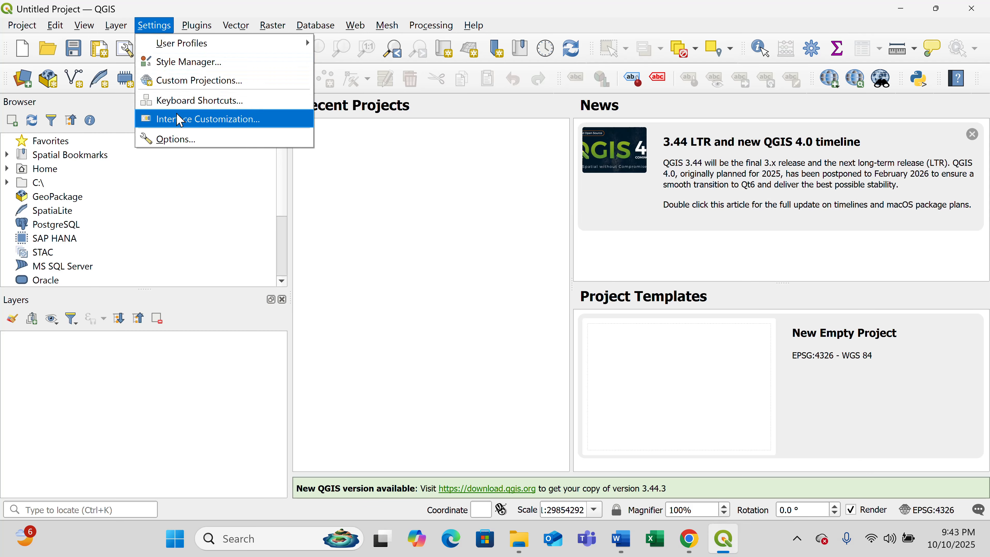
click(183, 141)
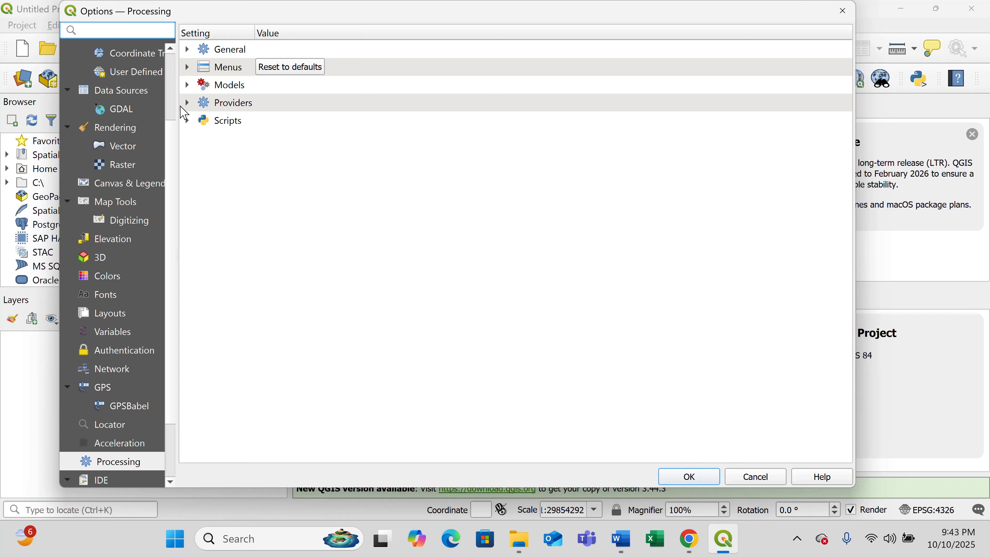
click(187, 103)
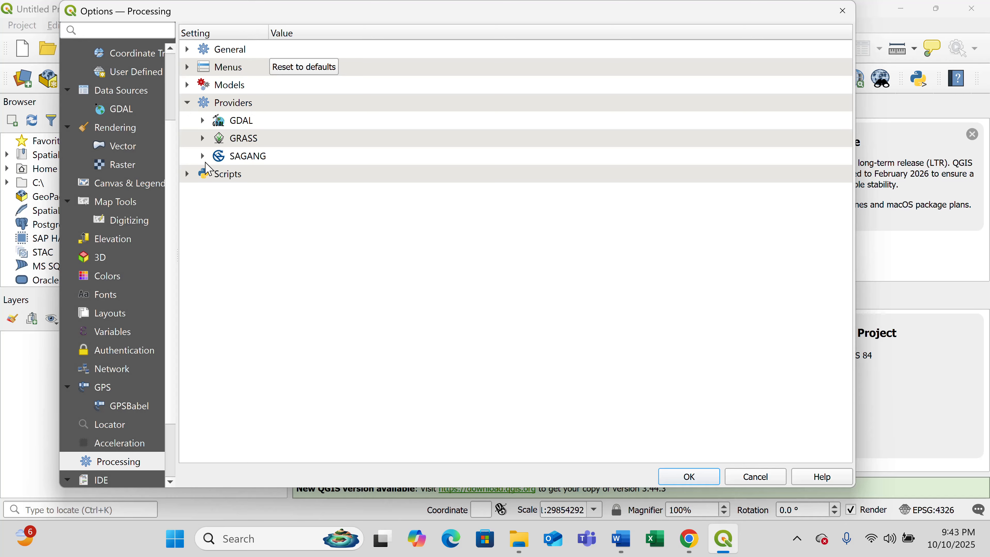
click(203, 157)
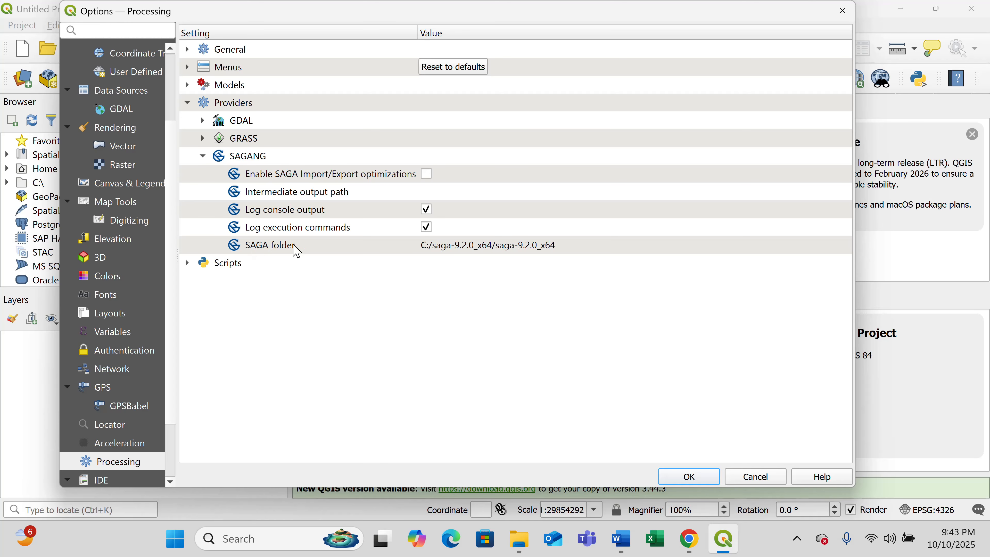
Step: Browse Local Disk (C:) for the SAGA folder setting and close the folder selection and the options without applying changes
click(843, 255)
click(844, 254)
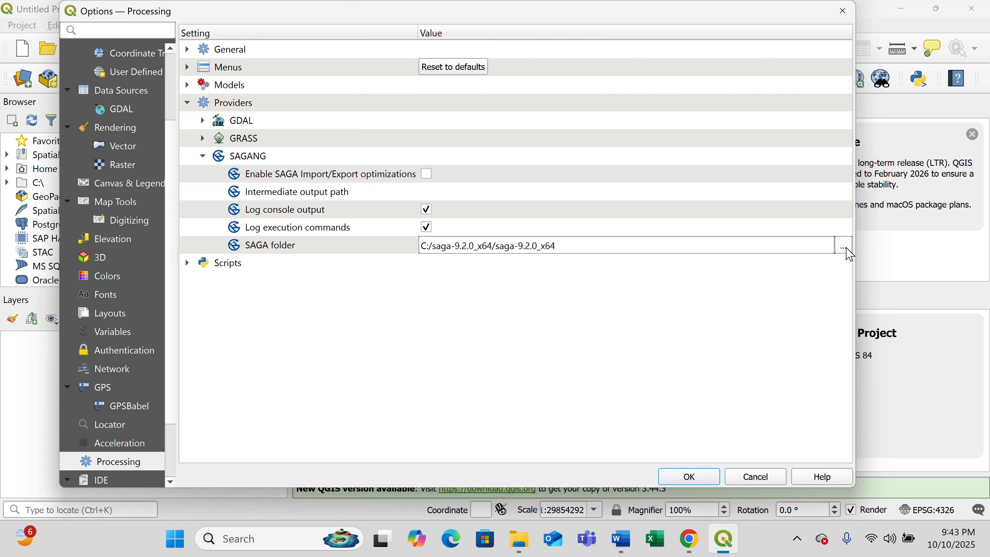
click(847, 251)
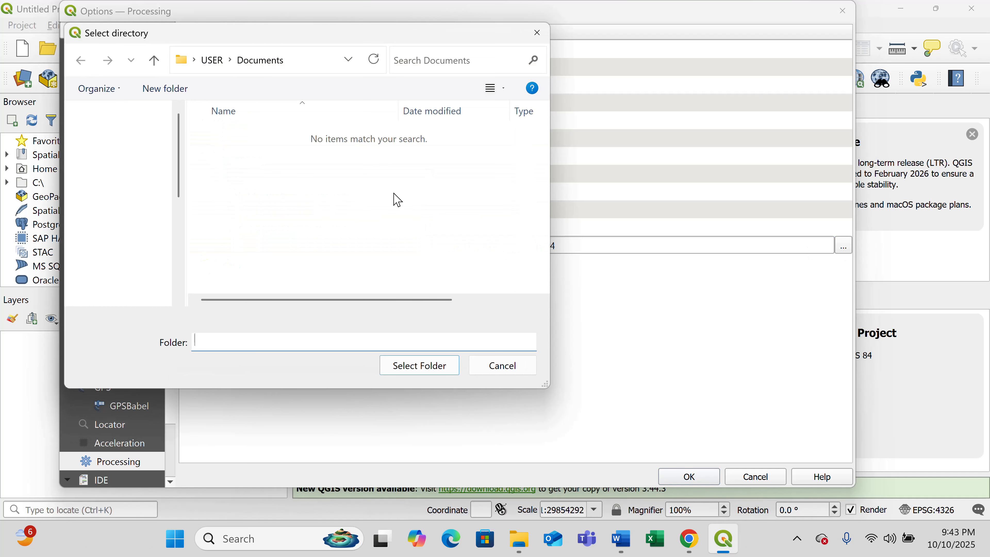
click(179, 286)
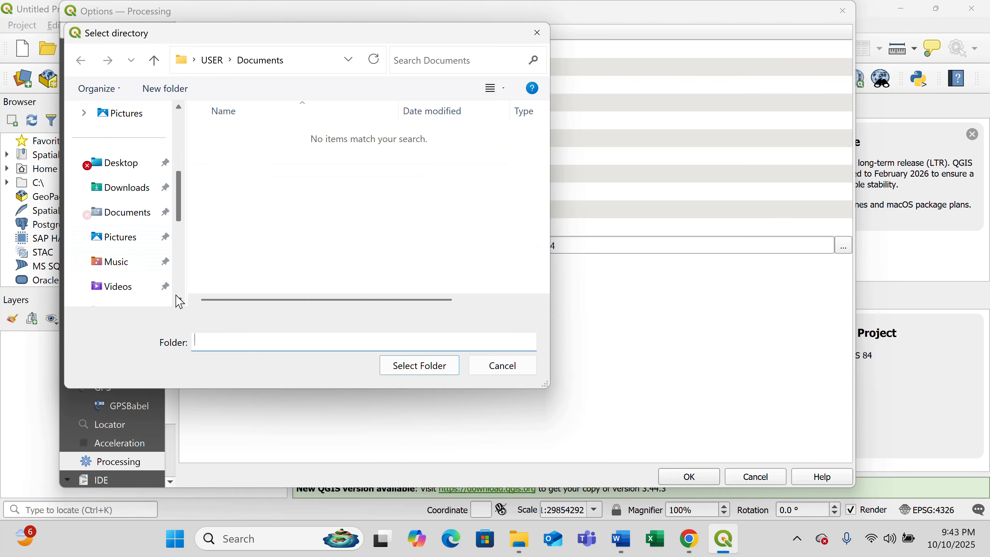
scroll(179, 301, down, 5)
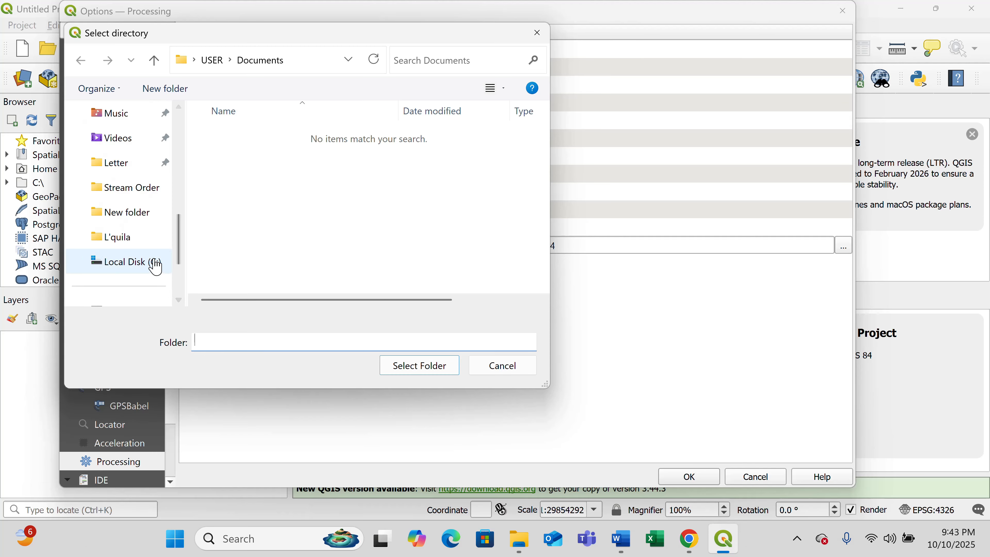
click(156, 268)
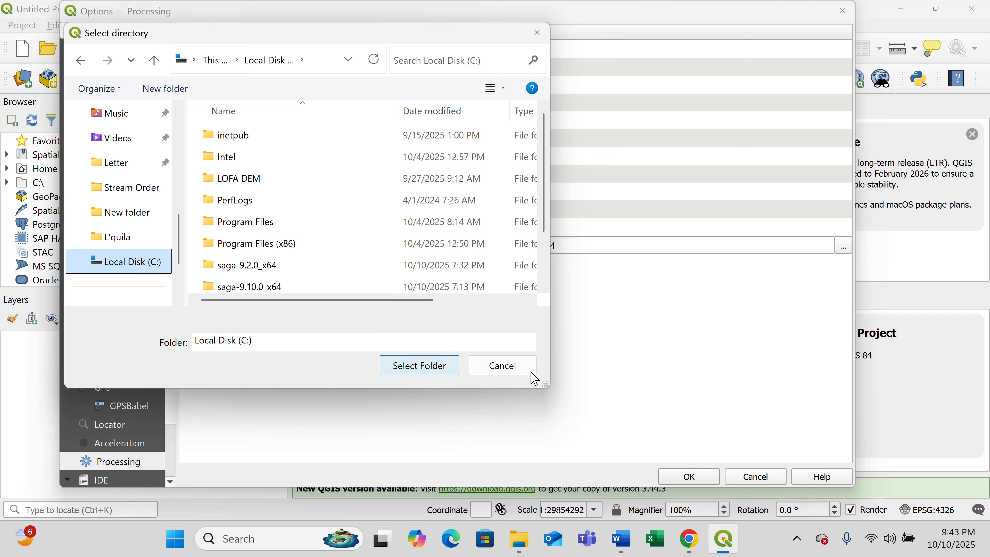
click(519, 371)
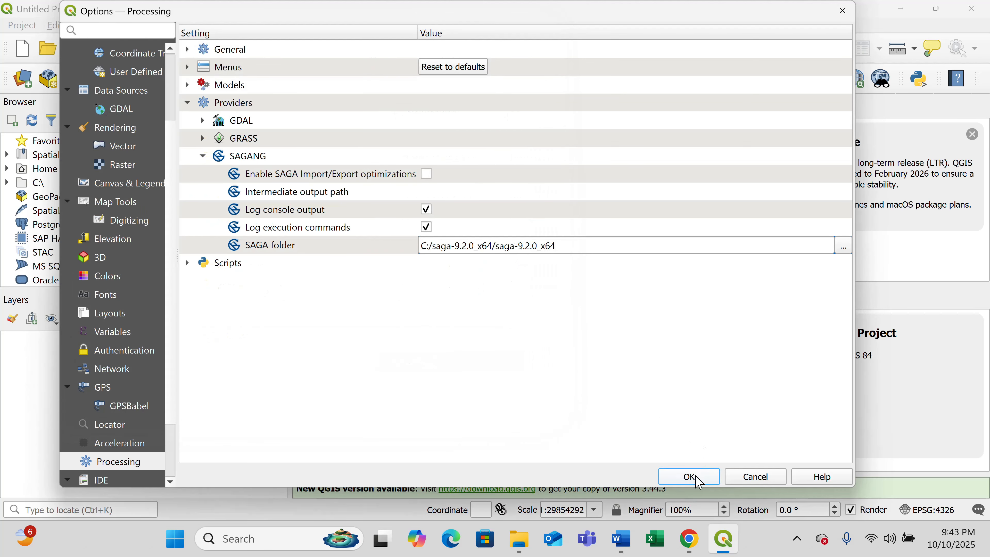
click(759, 477)
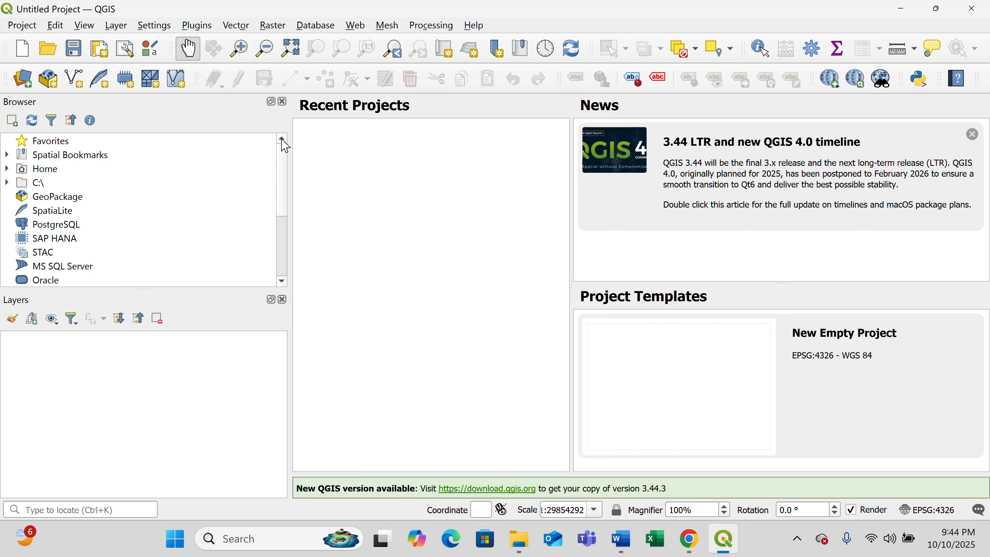
Step: Expand C:\Stream Order in the Browser down to the inner AP_09028_FBD_F0140_RT1 folder
click(7, 182)
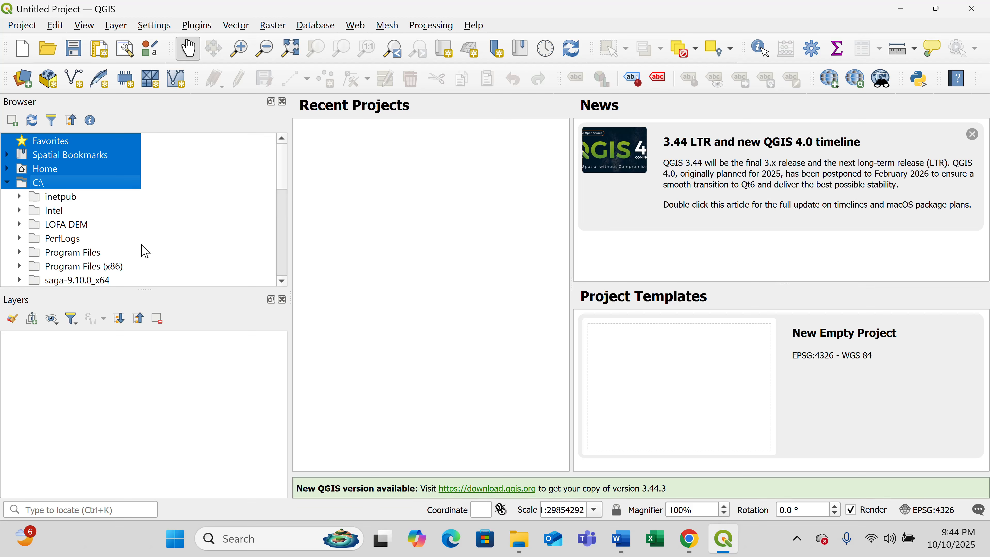
scroll(282, 281, down, 6)
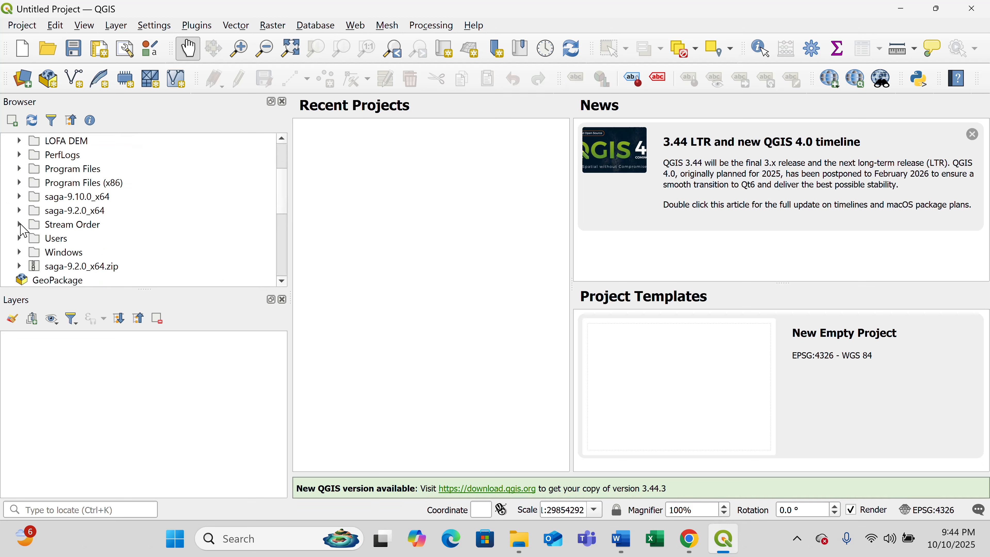
click(19, 225)
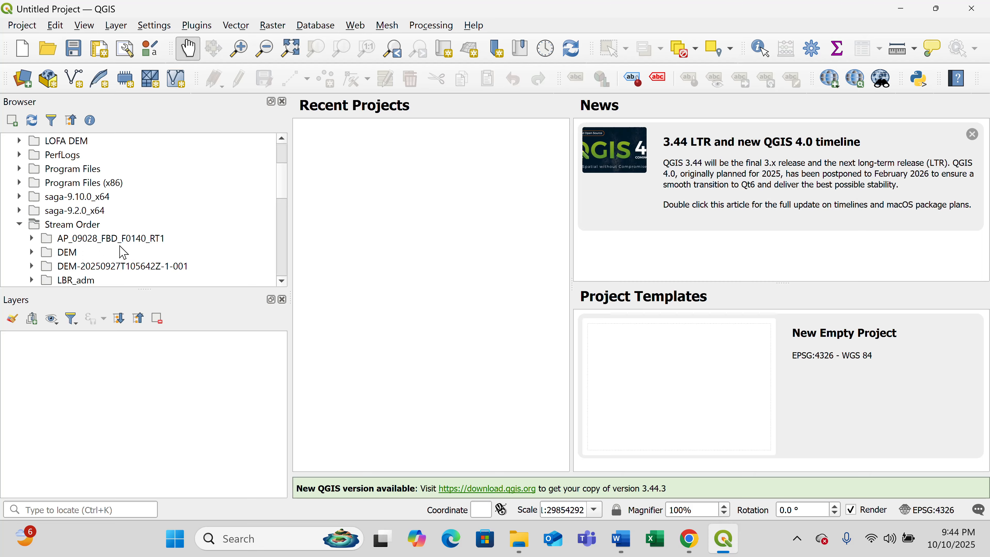
click(31, 239)
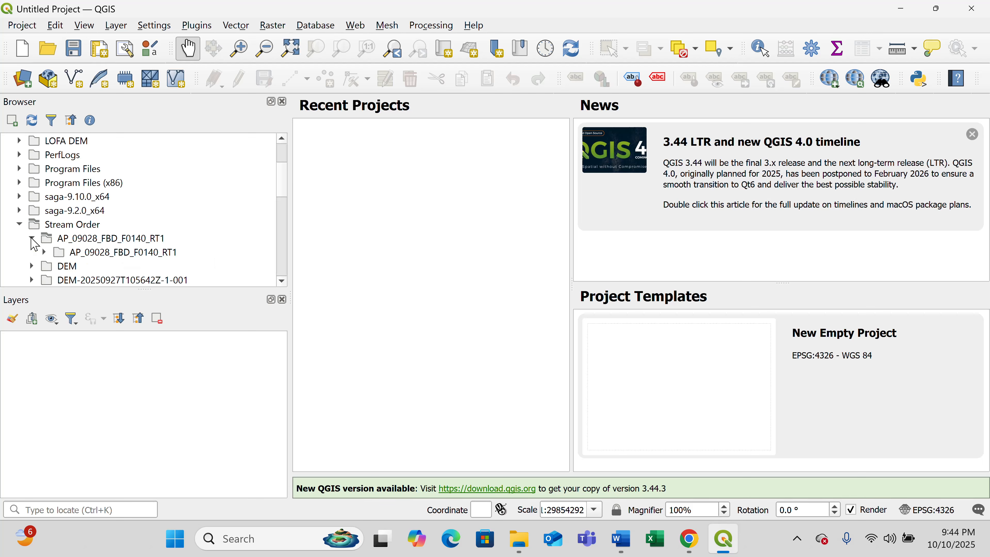
click(45, 254)
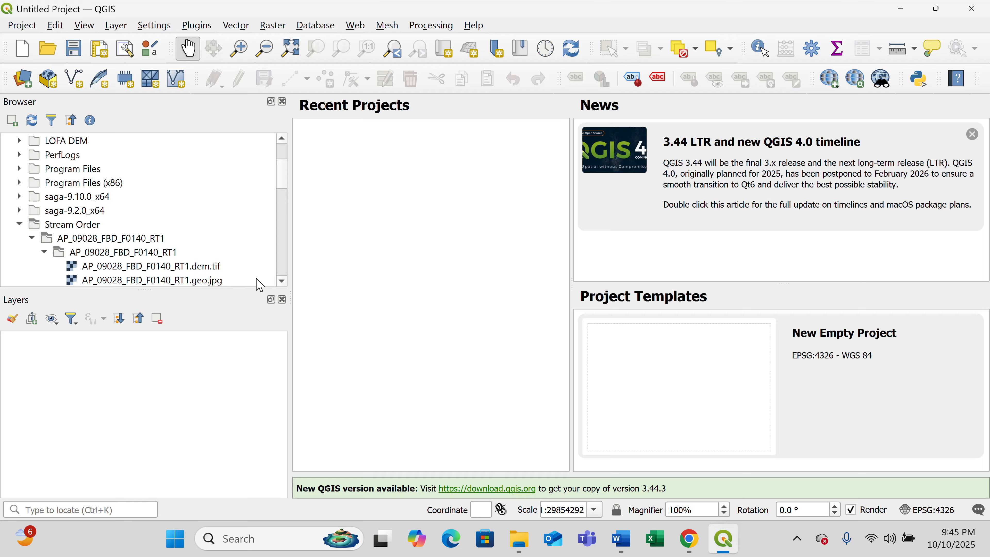
Step: Add the raster AP_09028_FBD_F0140_RT1.dem.tif to the map as a layer
scroll(280, 283, down, 3)
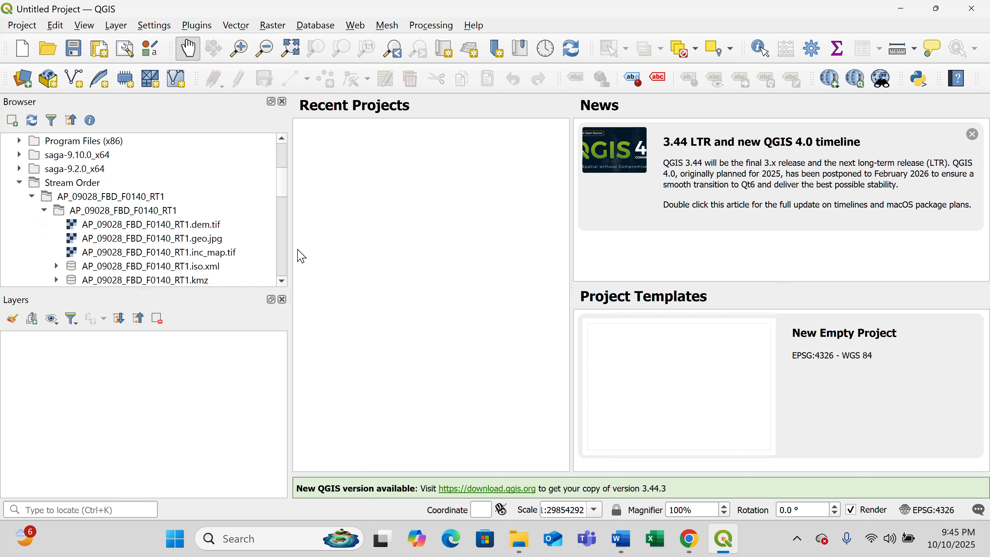
click(278, 281)
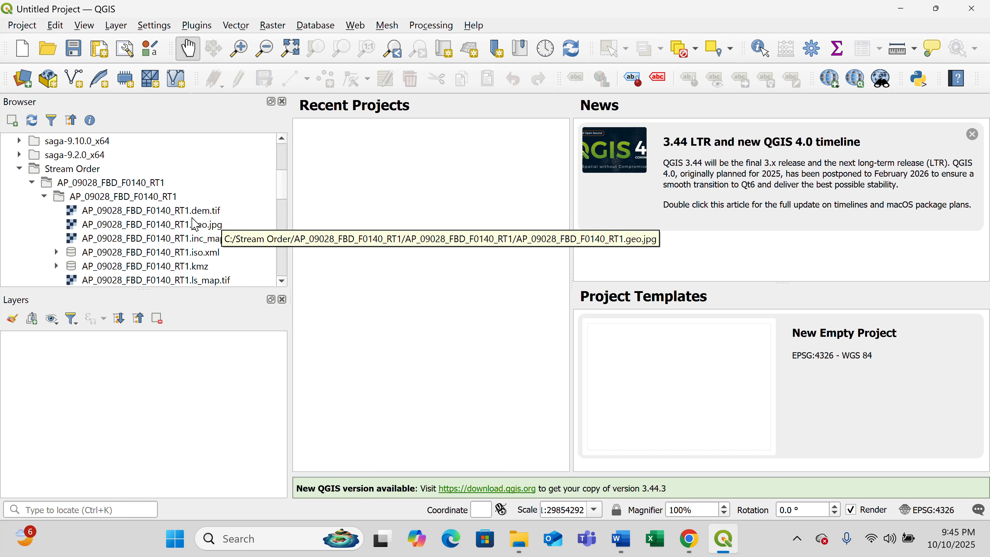
click(181, 216)
drag(182, 215, 508, 287)
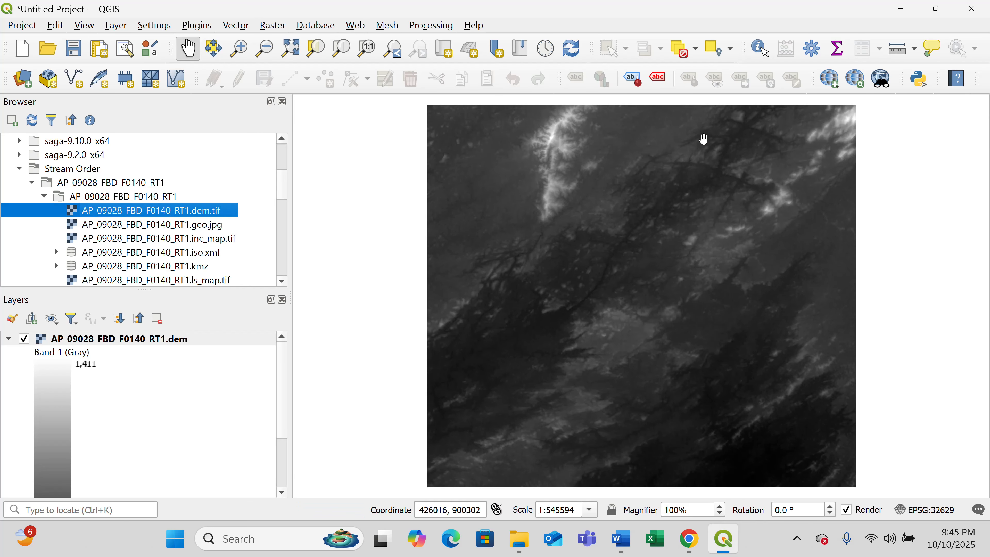
drag(667, 221, 626, 221)
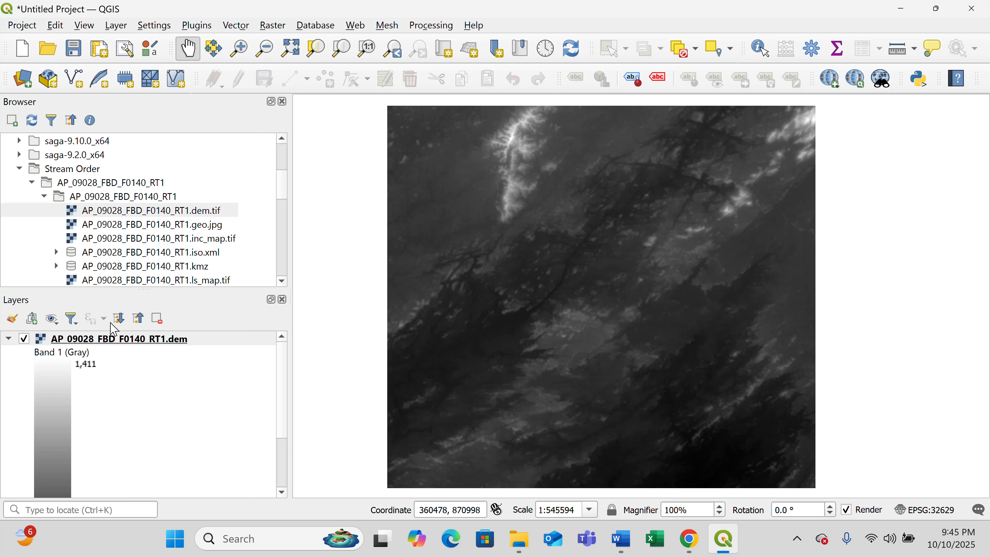
Step: Open the AP_09028_FBD_F0140_RT1.dem layer's properties and find its pixel size and coordinate reference system details
right_click(132, 346)
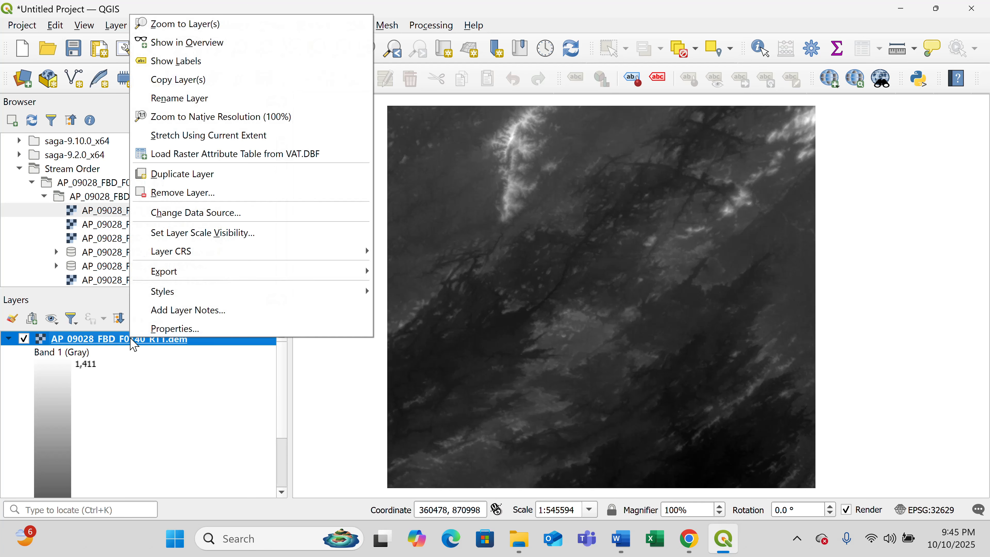
click(187, 332)
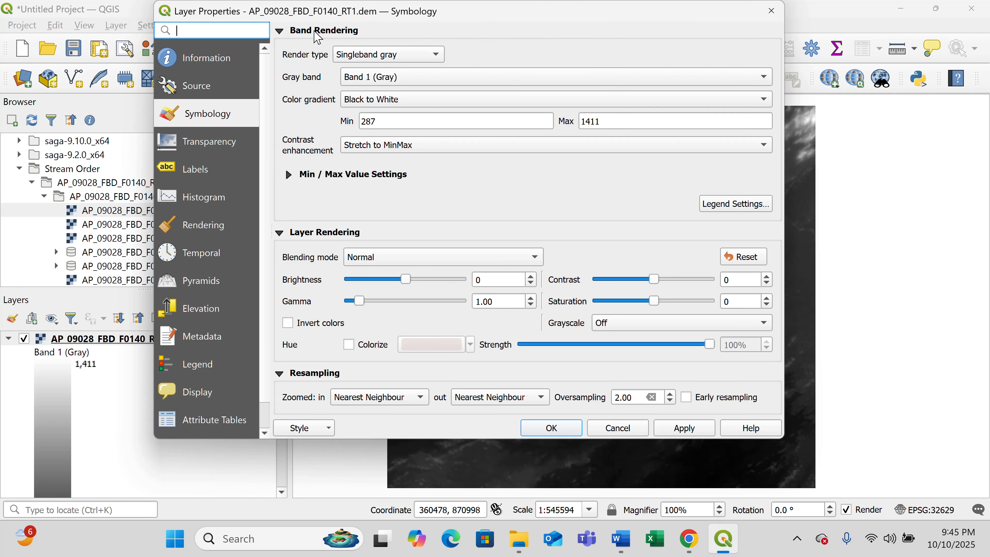
click(219, 62)
click(776, 408)
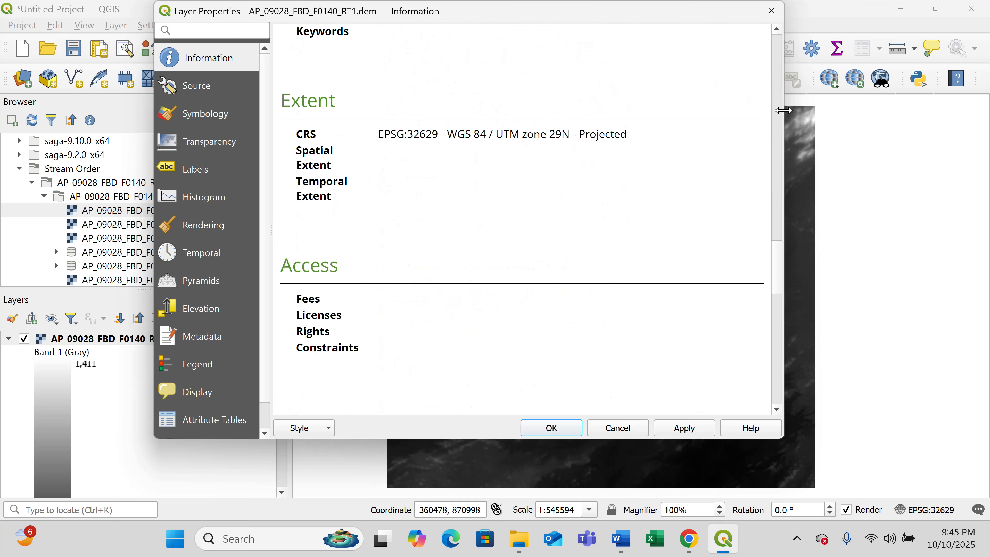
click(777, 32)
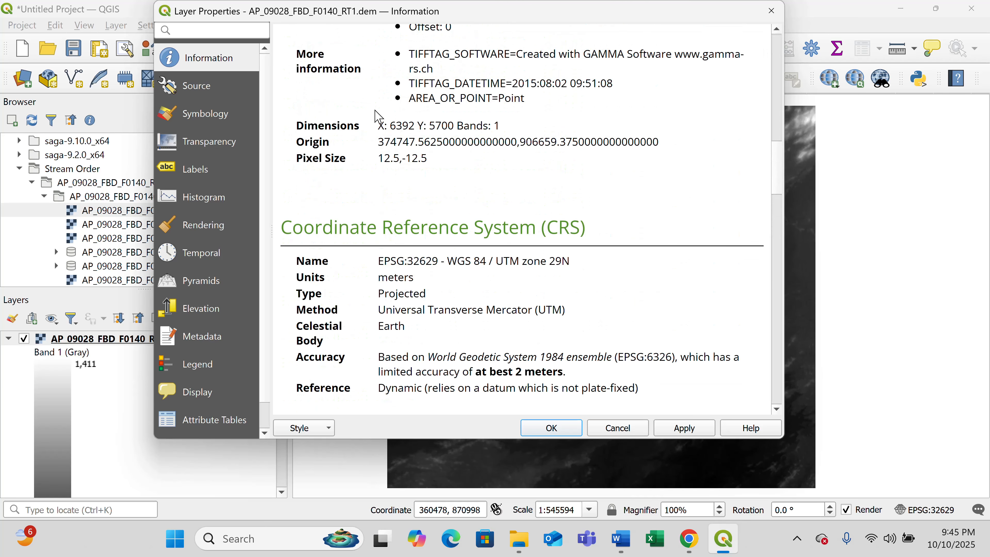
Step: Examine the DEM layer's pixel size and its CRS type, method, units and name, and close the layer properties
drag(297, 164, 420, 166)
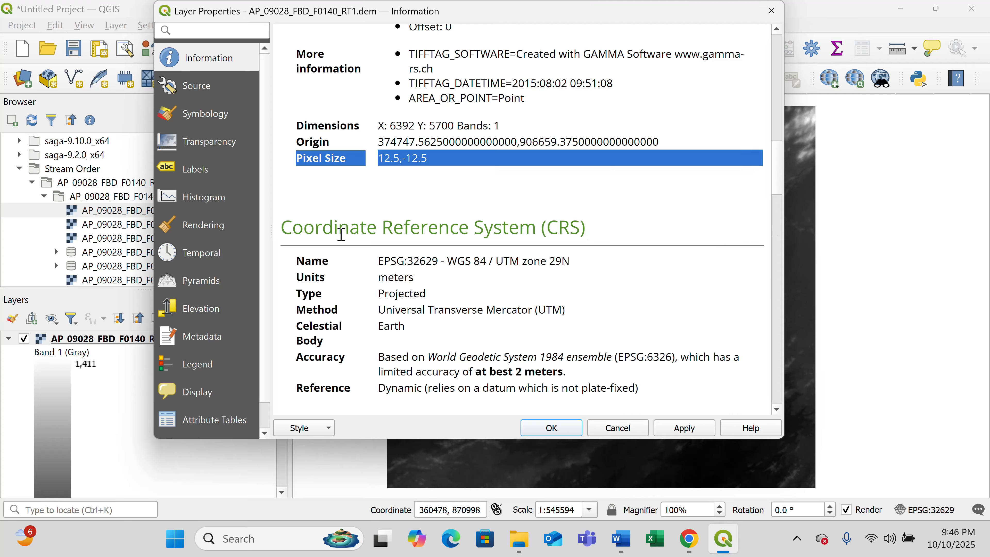
drag(300, 300, 435, 295)
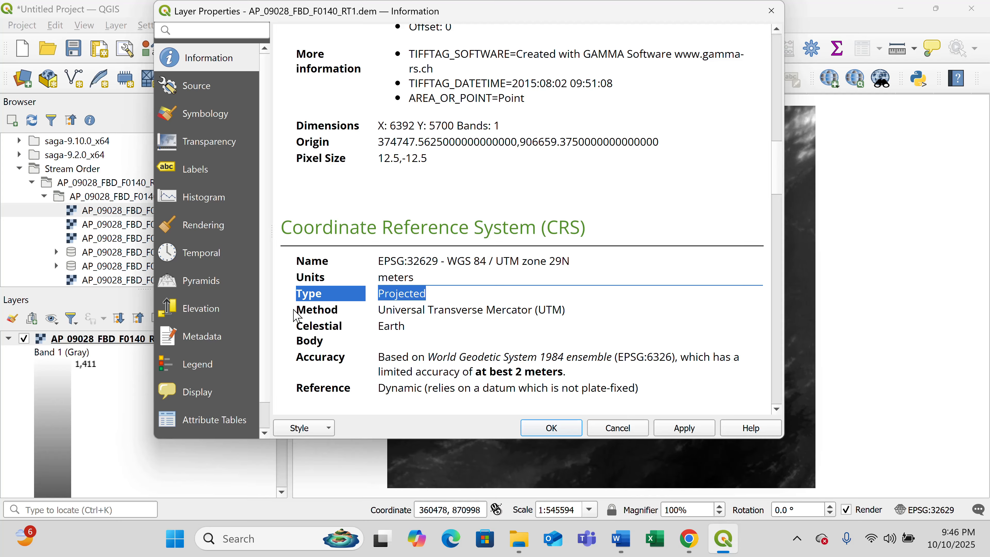
drag(294, 311, 589, 314)
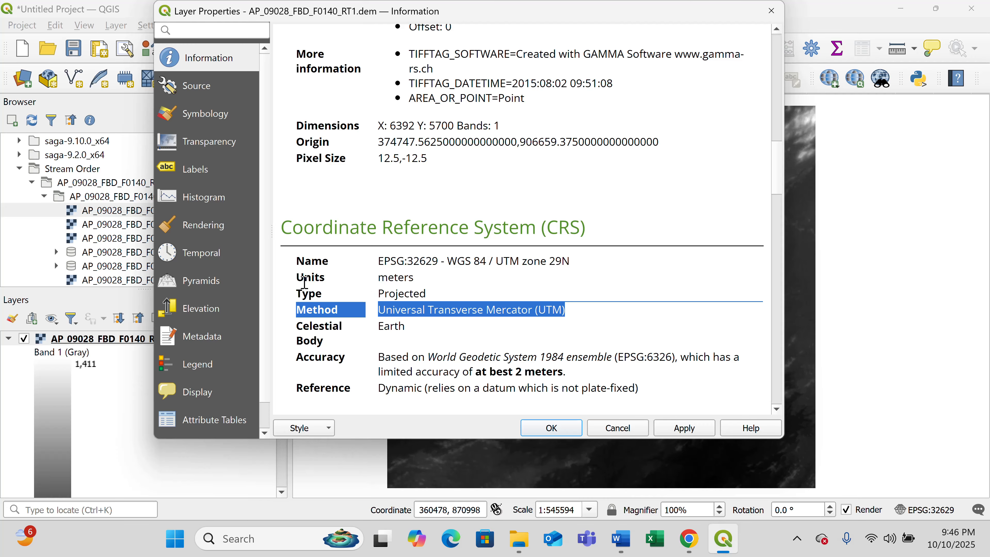
drag(304, 278, 418, 276)
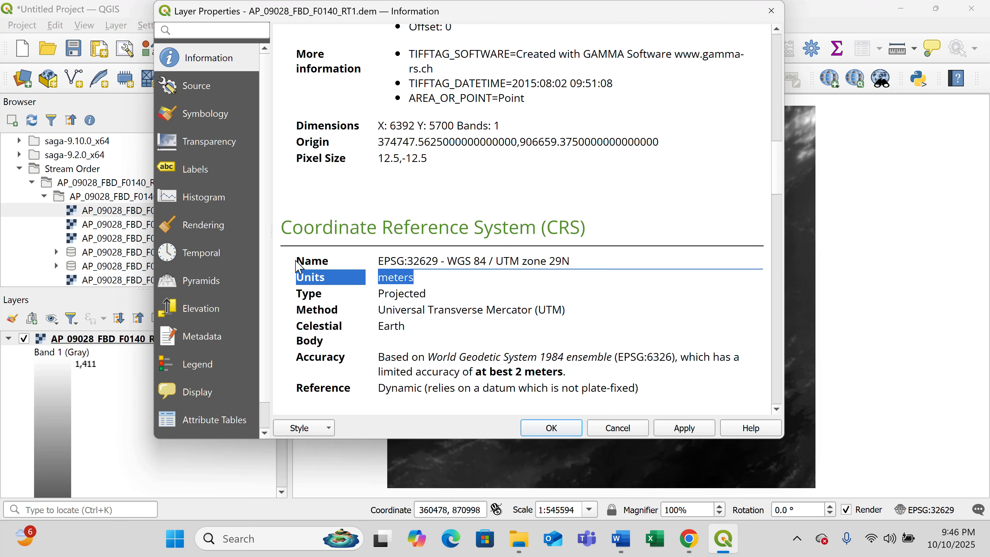
drag(300, 261, 623, 256)
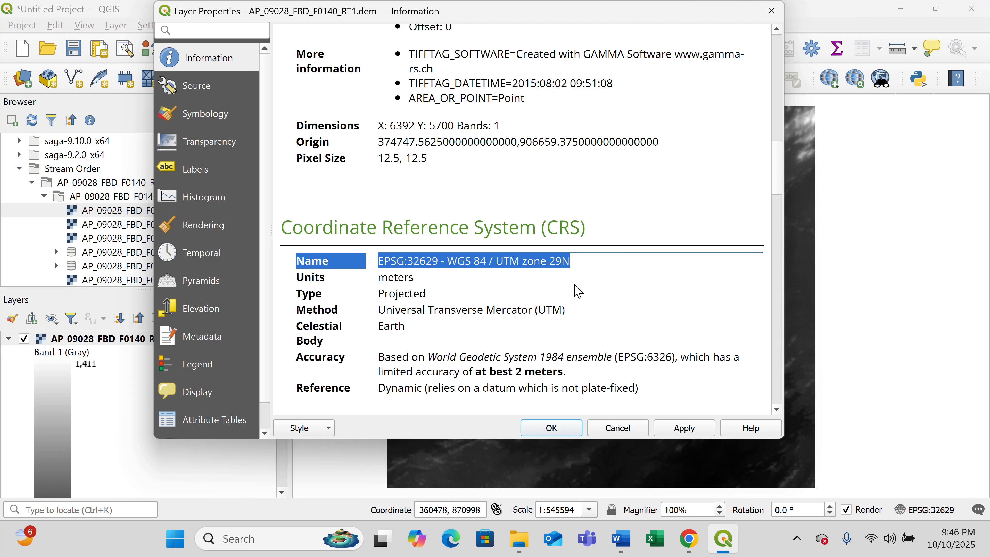
click(693, 327)
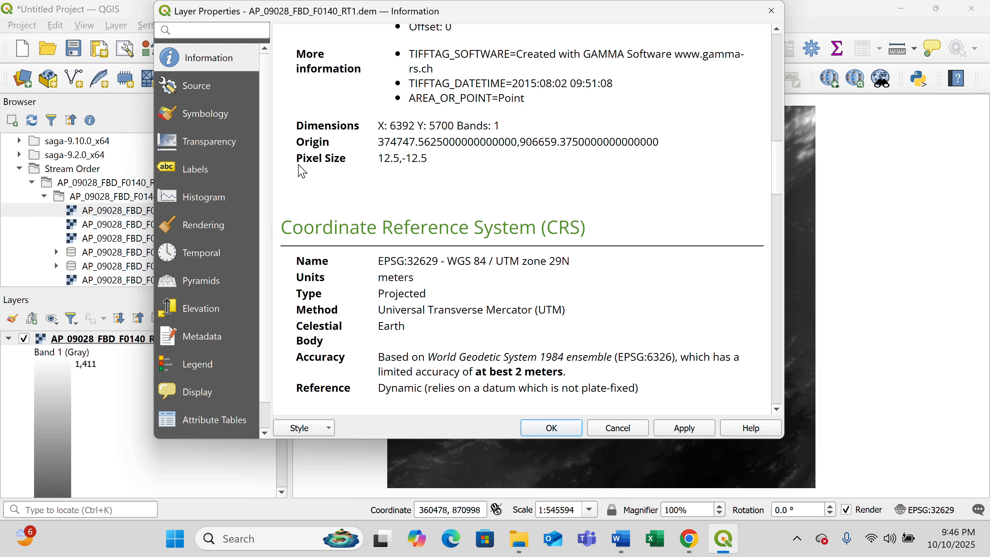
drag(296, 158, 456, 158)
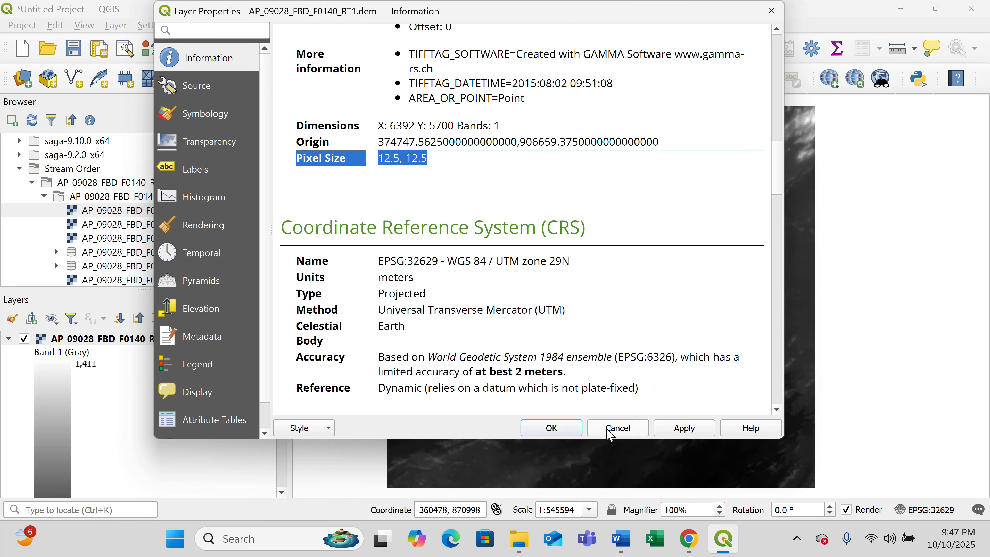
click(555, 429)
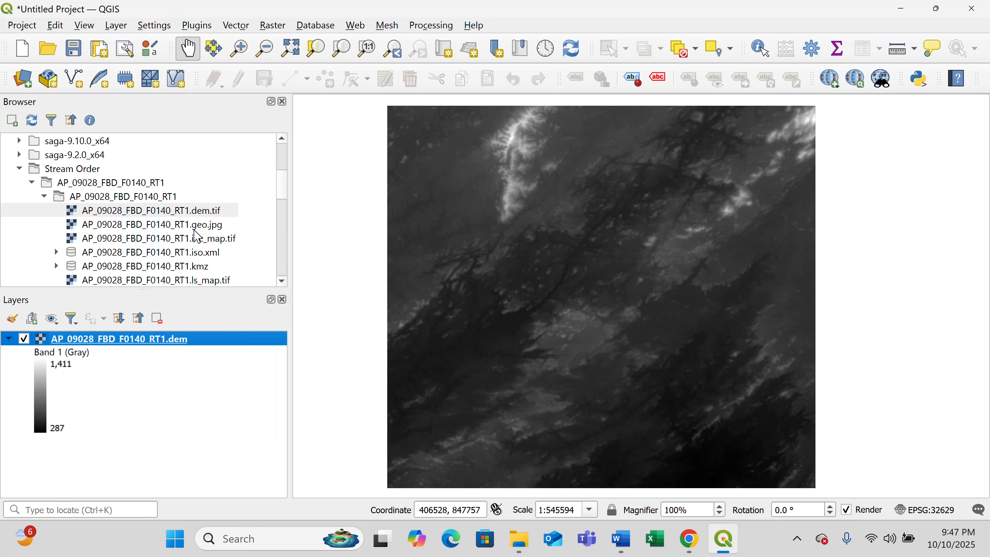
Step: Expand the DEM folder inside Stream Order in the Browser
click(282, 281)
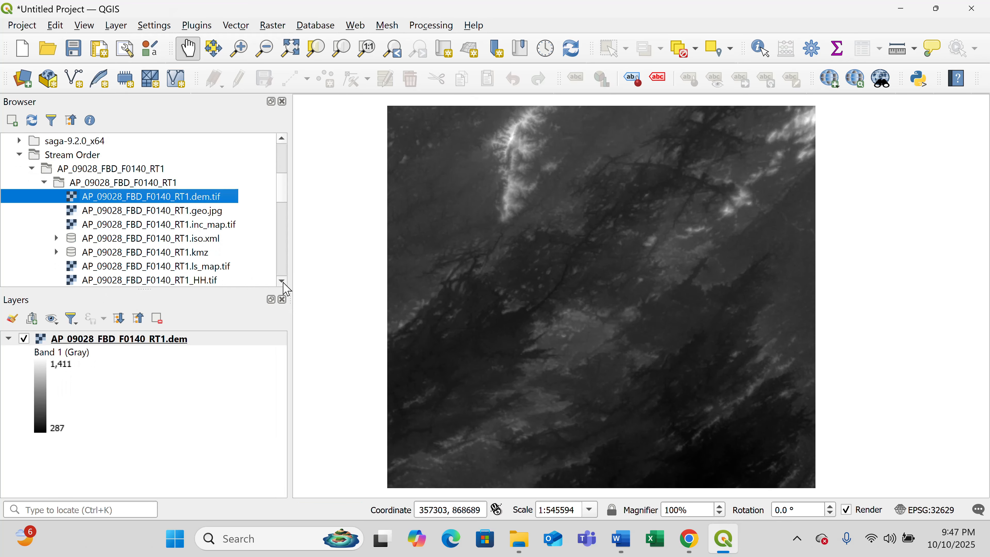
click(282, 281)
click(282, 281)
click(283, 282)
click(31, 266)
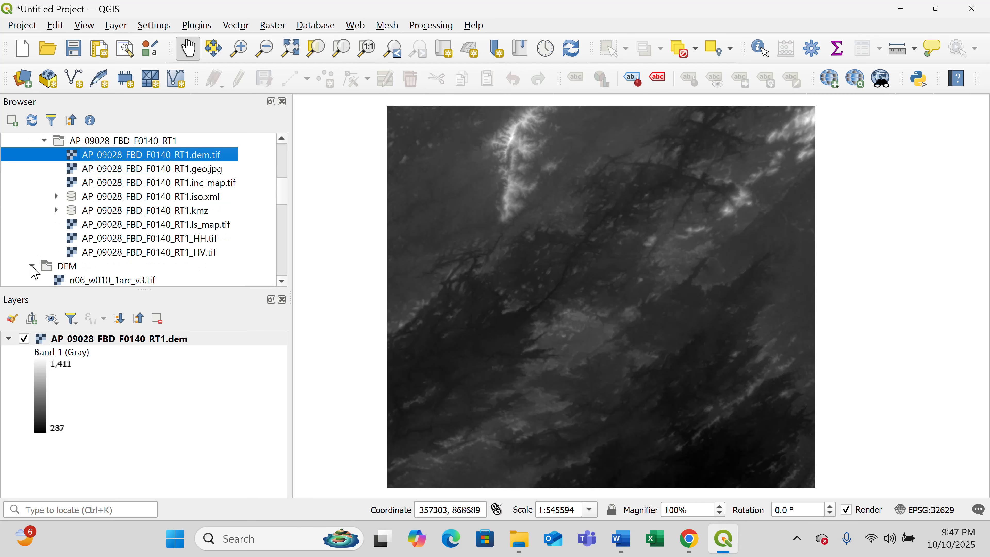
Step: Add the raster n07_w011_1arc_v3.tif from the DEM folder to the map as a second layer
click(282, 281)
click(282, 281)
click(283, 281)
click(282, 281)
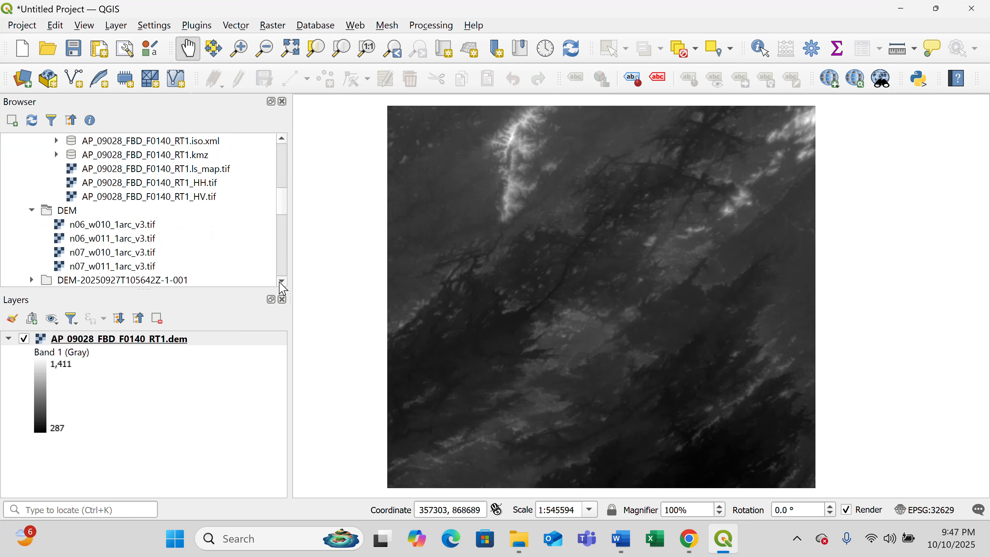
drag(99, 265, 373, 345)
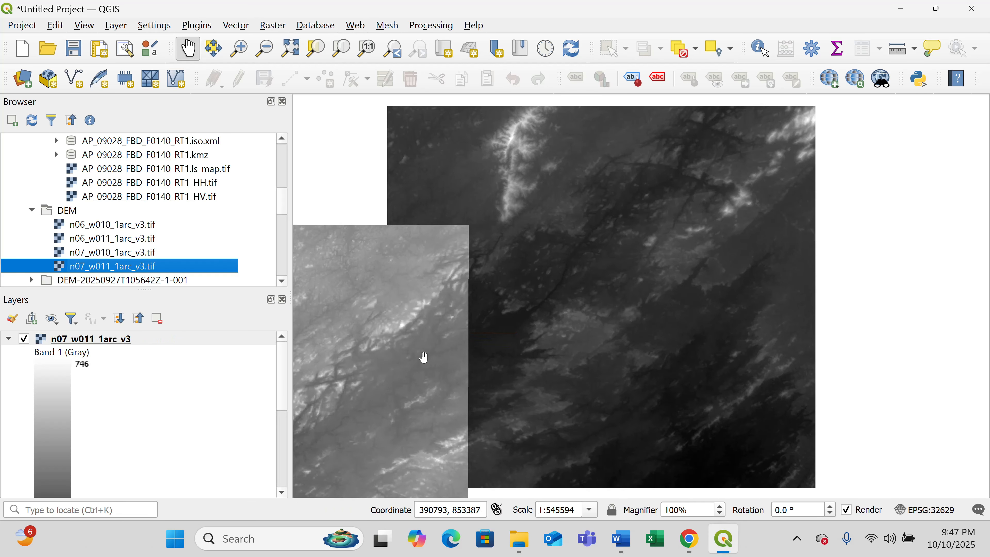
drag(490, 337, 619, 304)
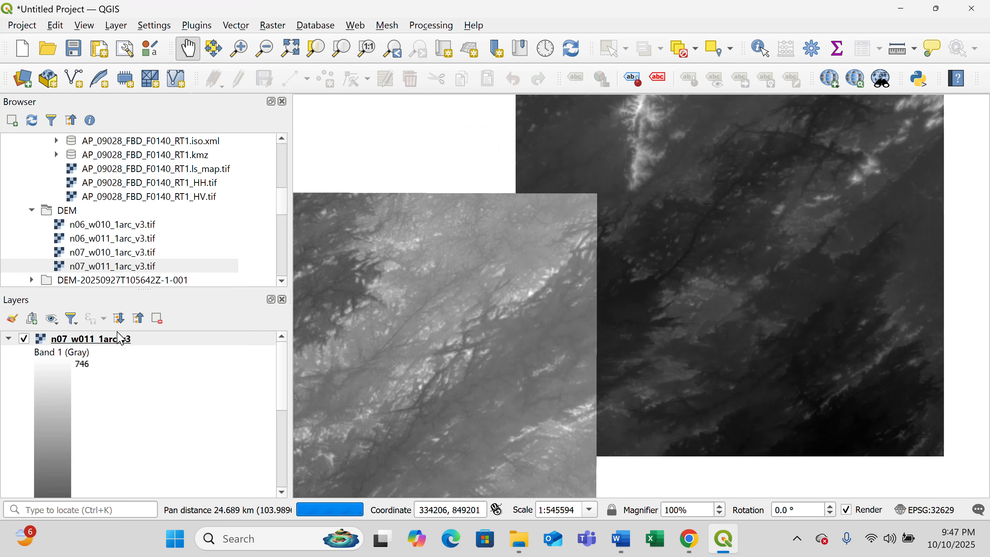
Step: Open the properties of the n07_w011_1arc_v3 layer and find its pixel size in the layer information
right_click(118, 344)
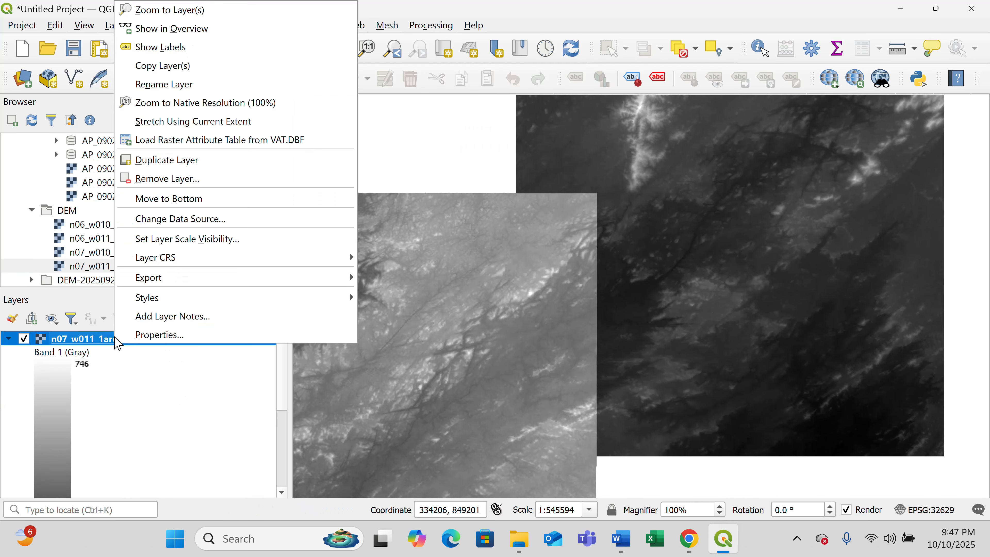
click(151, 341)
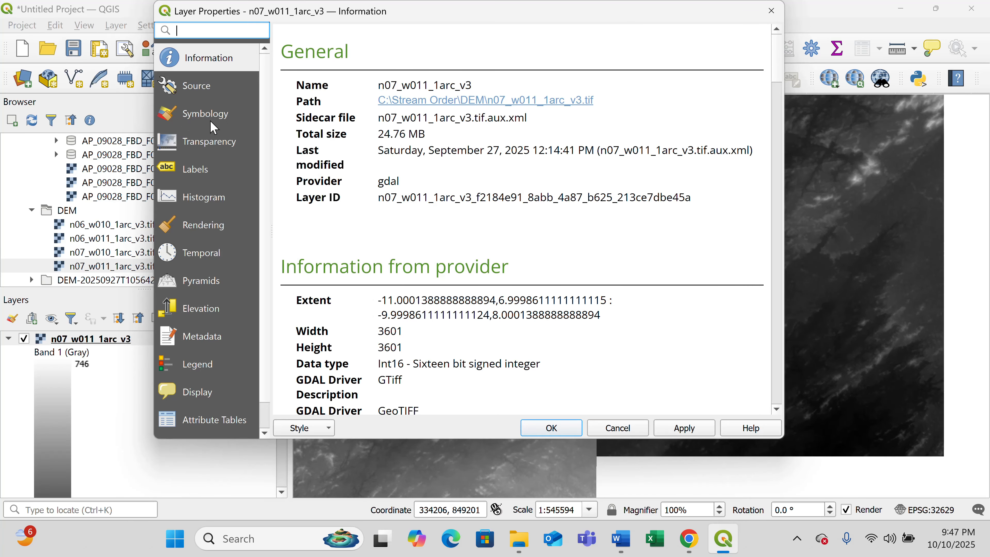
click(225, 63)
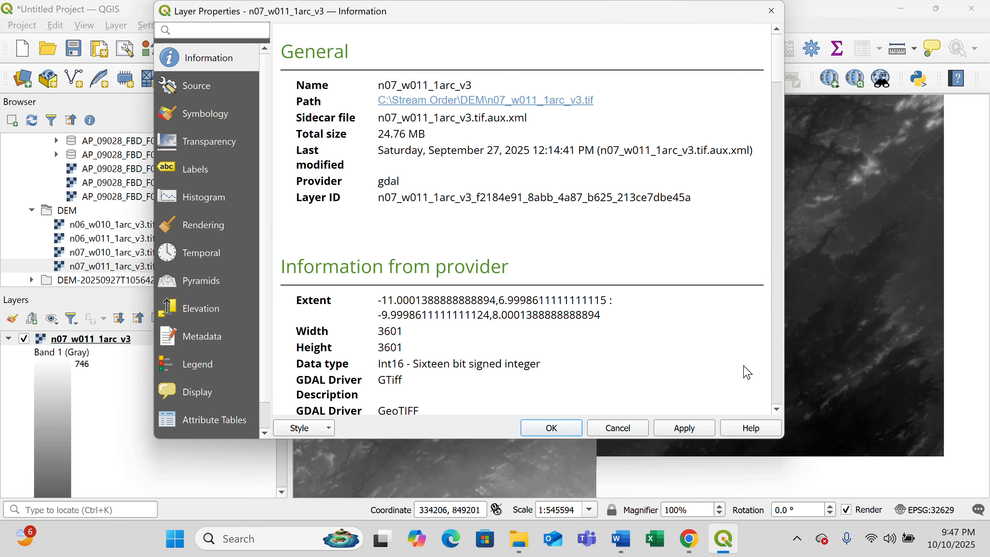
scroll(778, 413, down, 5)
scroll(777, 413, down, 10)
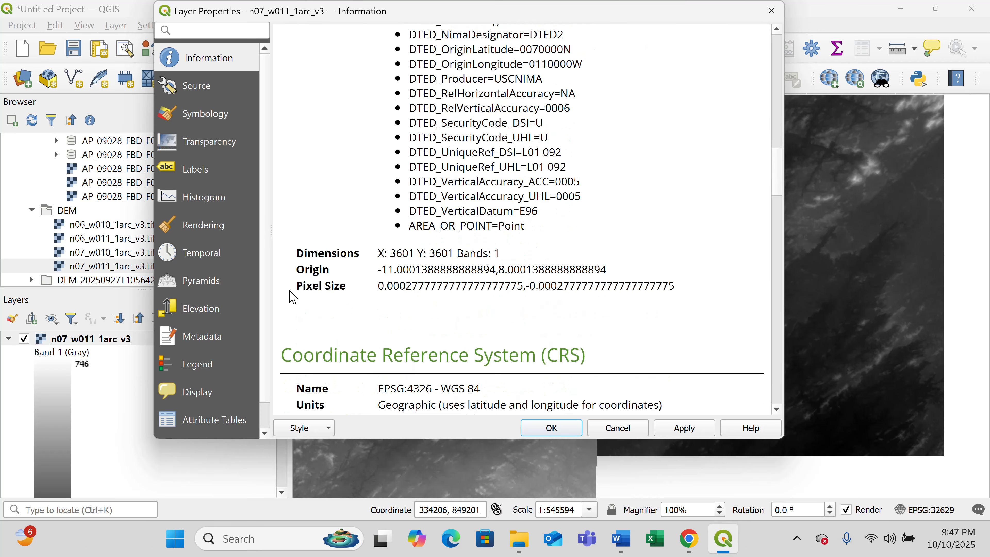
drag(294, 290, 519, 293)
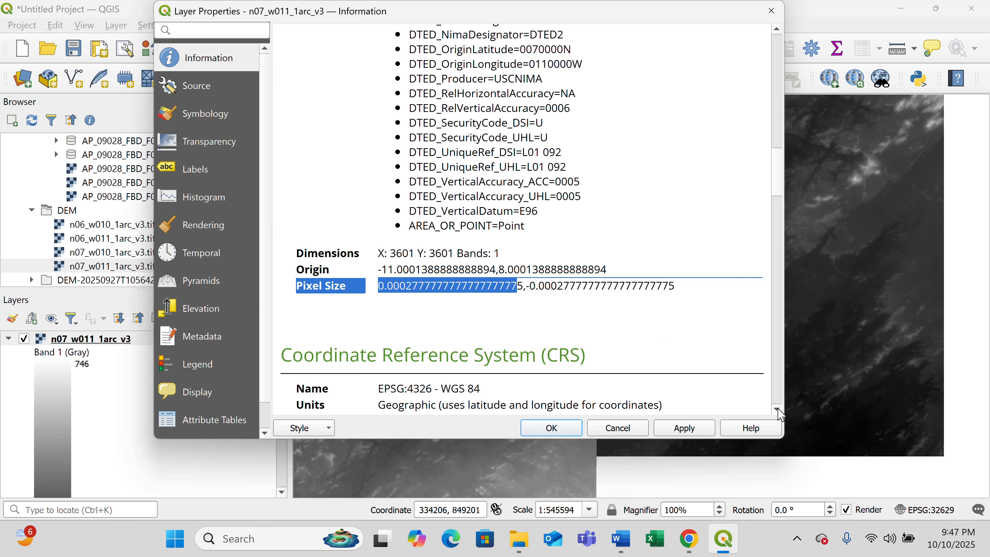
Step: Examine the n07_w011_1arc_v3 layer's CRS type, CRS name and full pixel size, and close the layer properties
scroll(779, 413, down, 3)
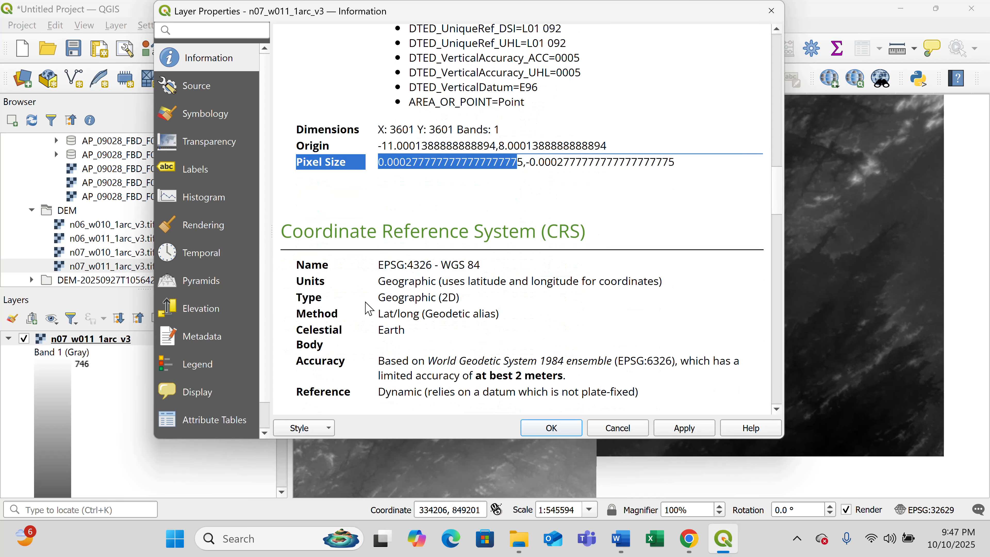
drag(378, 299, 545, 301)
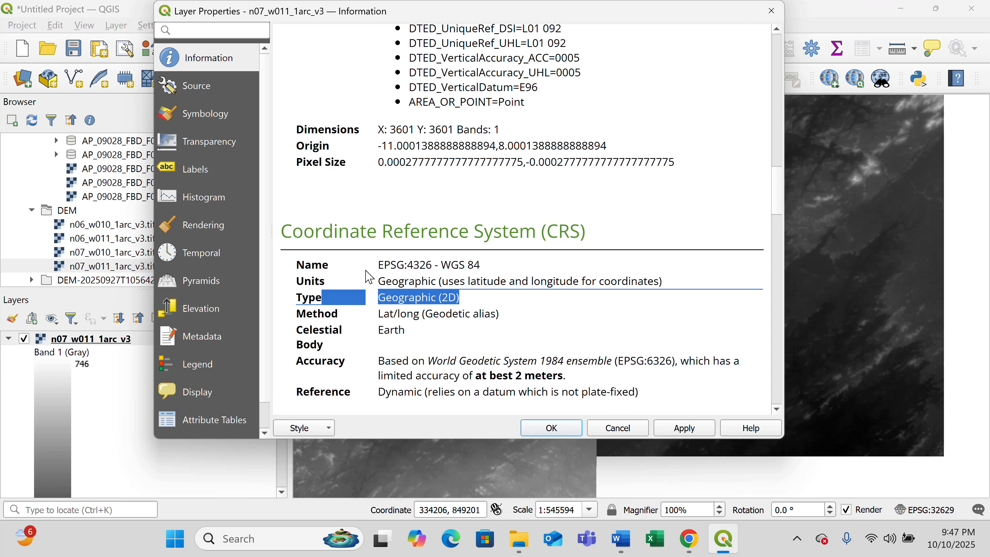
drag(296, 261, 500, 267)
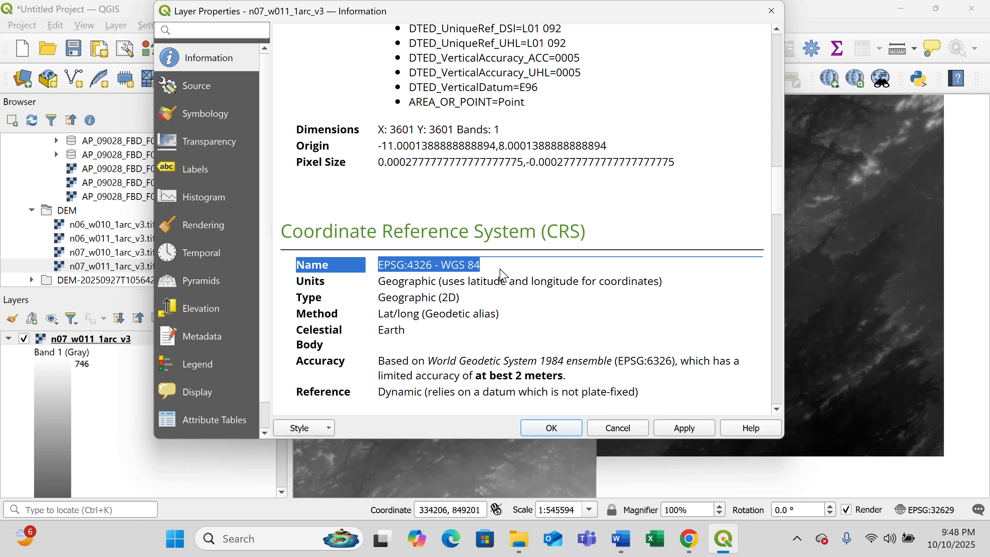
click(475, 180)
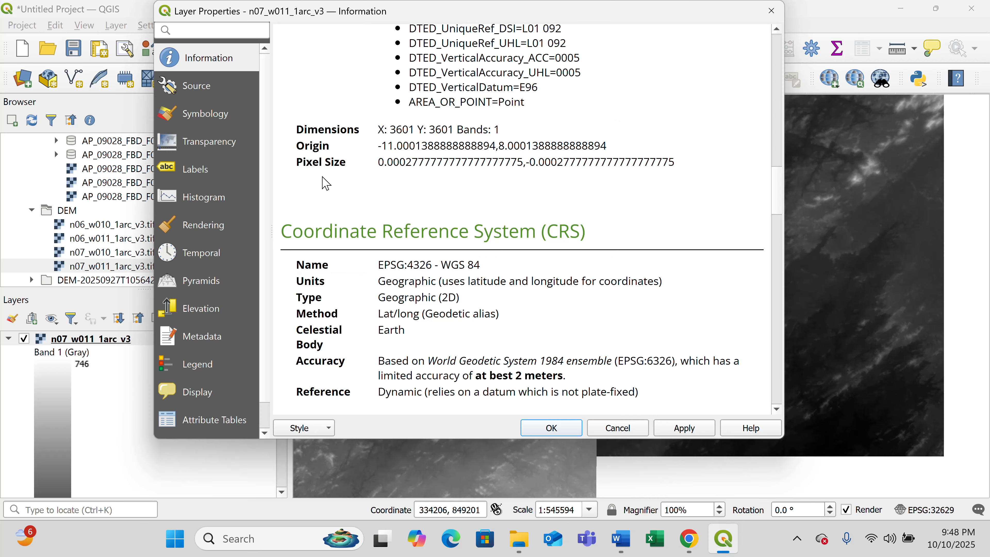
drag(378, 167, 685, 164)
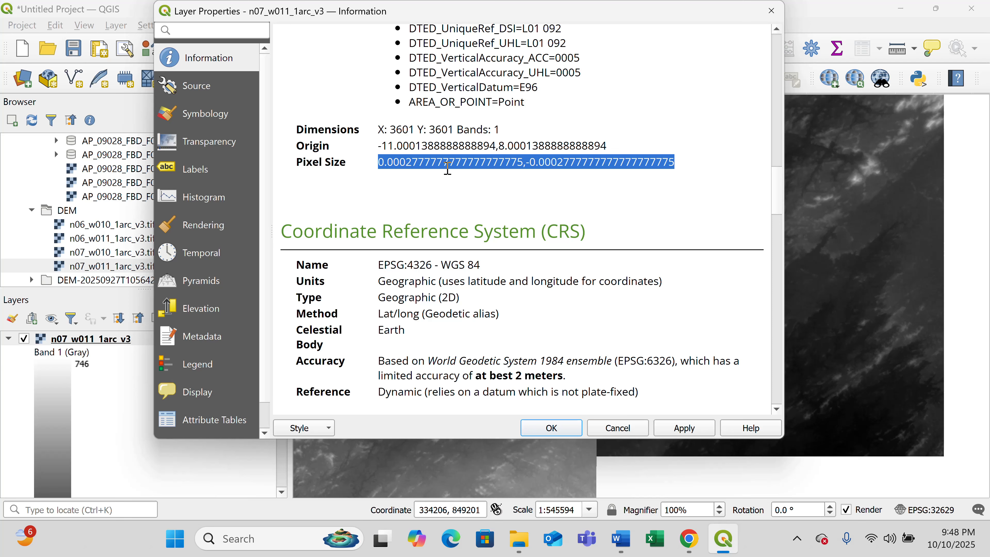
click(427, 189)
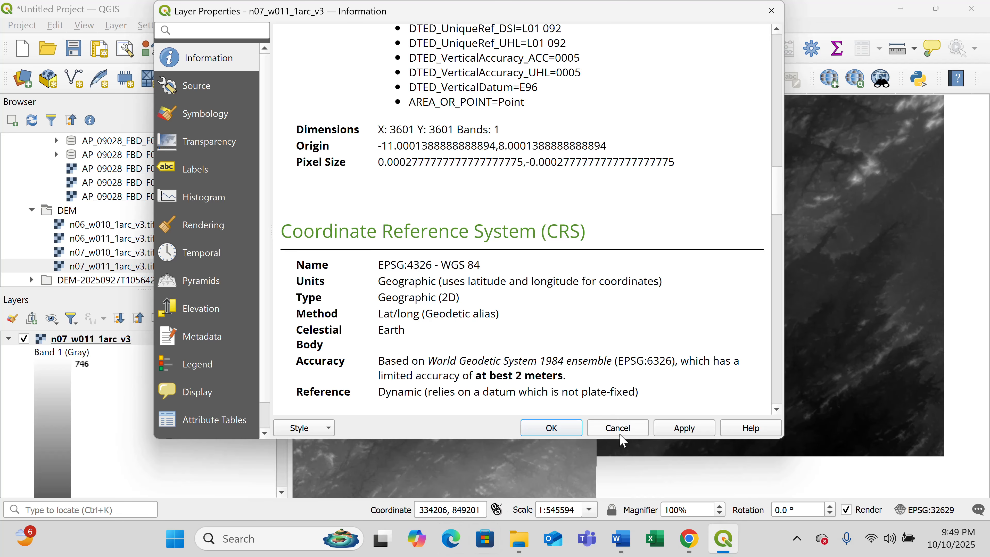
click(552, 427)
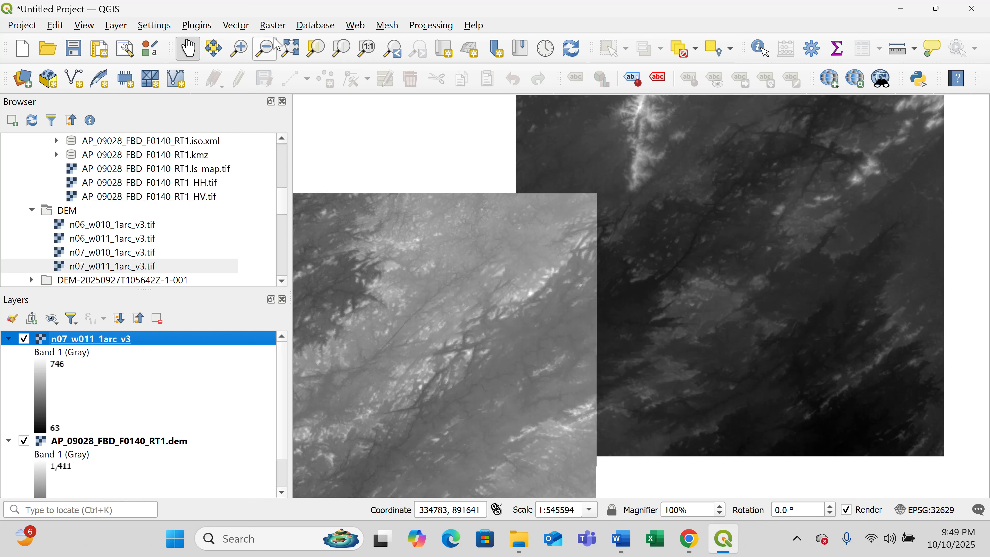
Step: Start Warp (Reproject) on n07_w011_1arc_v3 with the project CRS, EPSG:32629 - WGS 84 / UTM zone 29N, as the target CRS
click(274, 28)
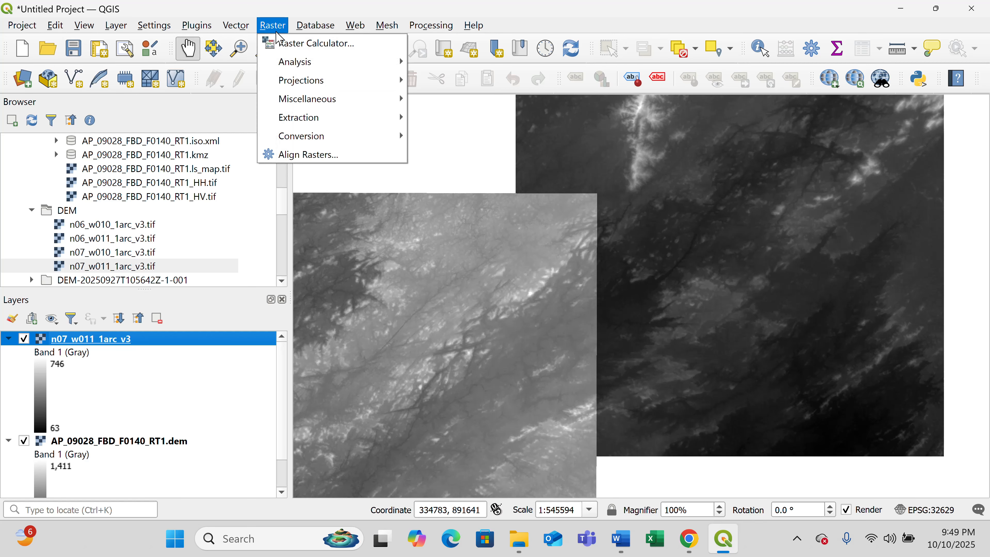
mouse_move(330, 81)
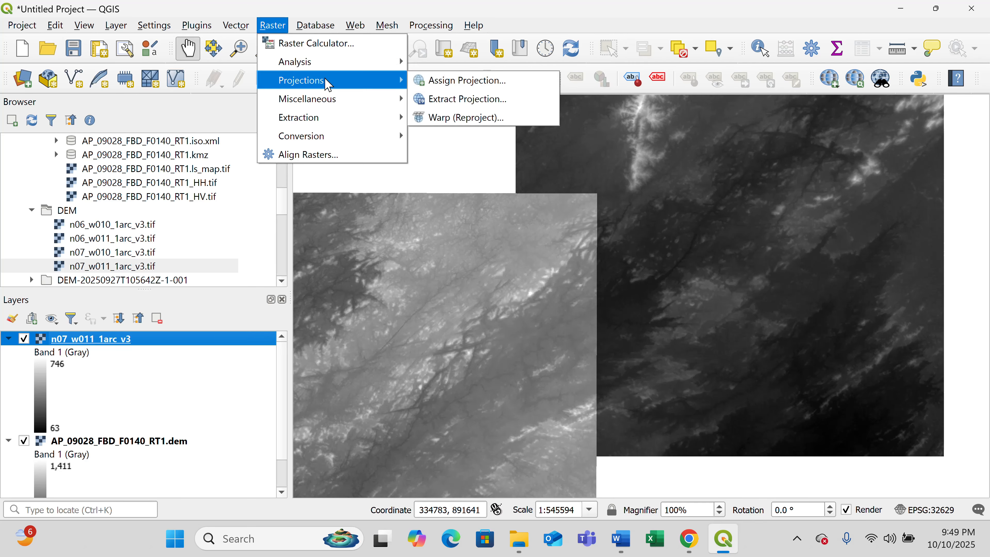
click(500, 124)
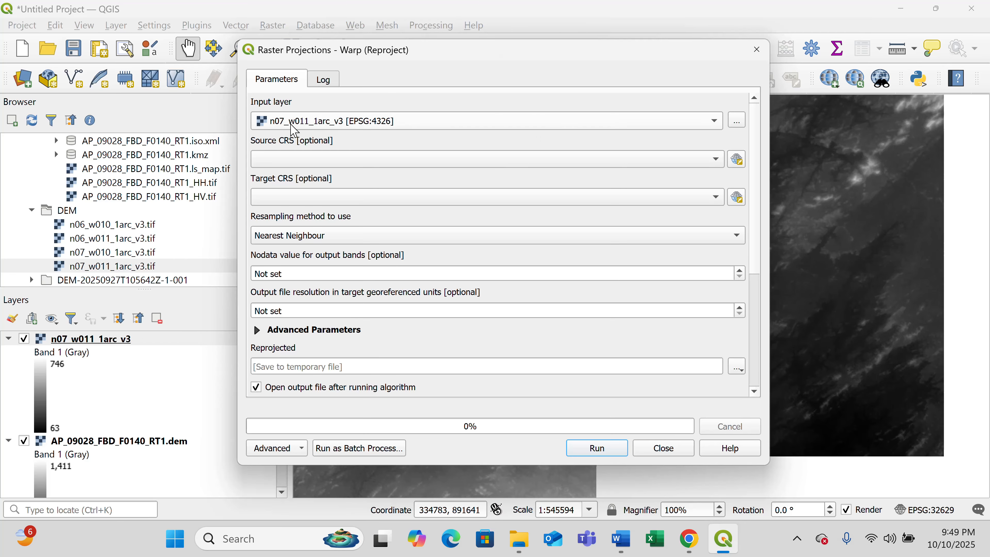
click(712, 128)
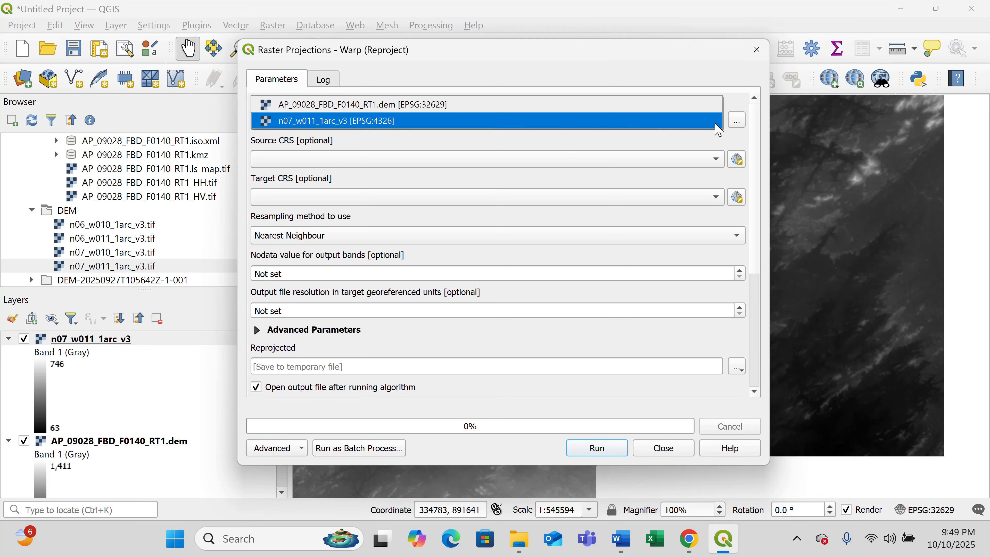
click(364, 124)
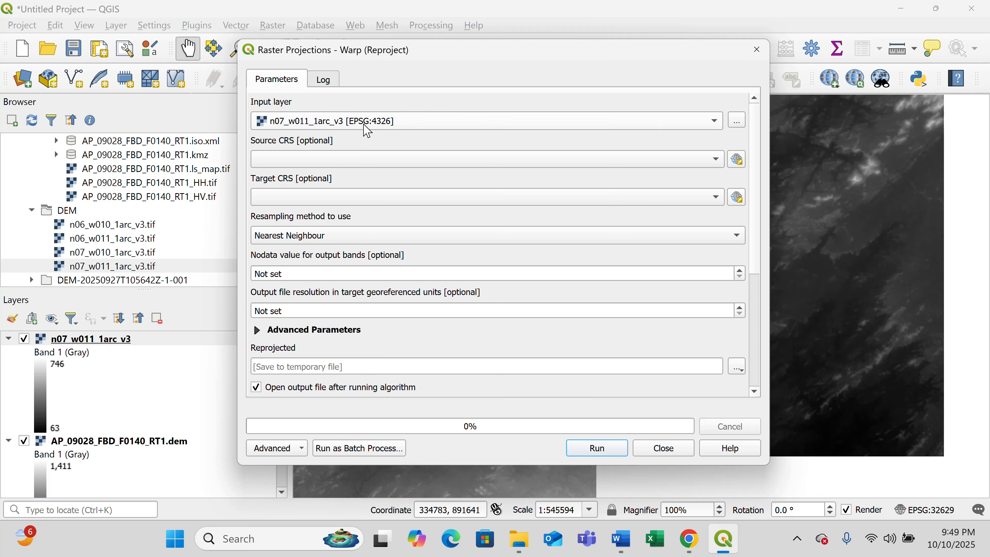
click(716, 199)
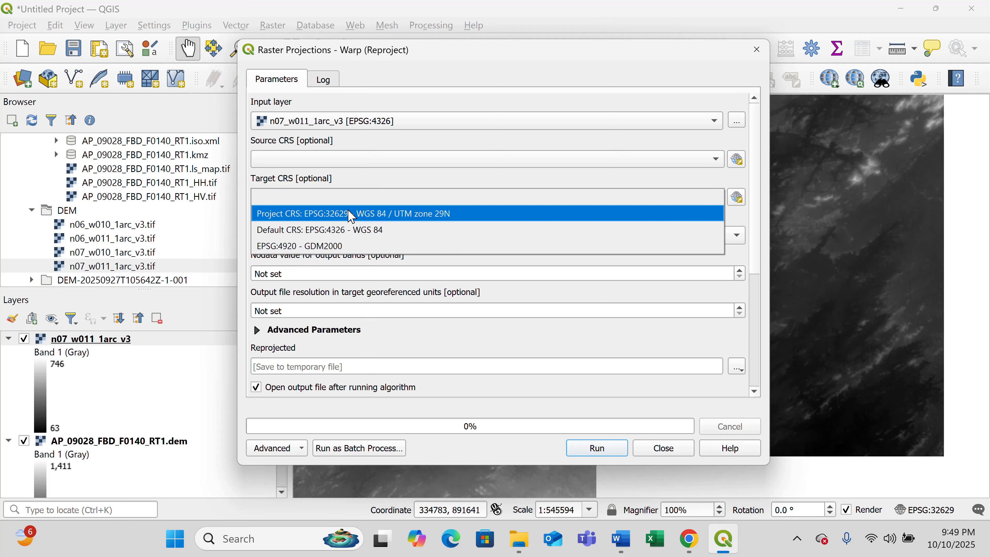
click(397, 220)
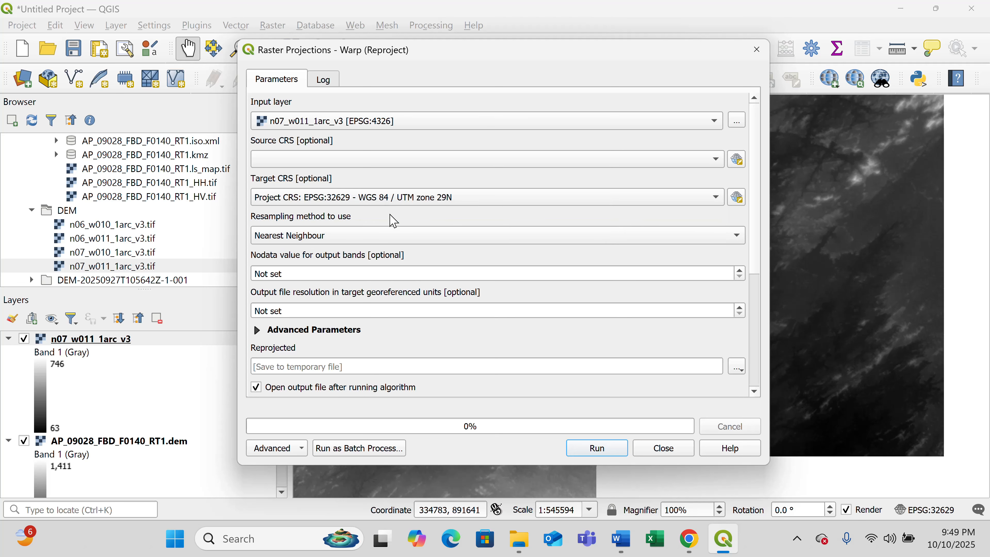
Step: Filter the predefined coordinate reference systems by 32629 and choose EPSG:32629 - WGS 84 / UTM zone 29N as the target CRS
click(742, 204)
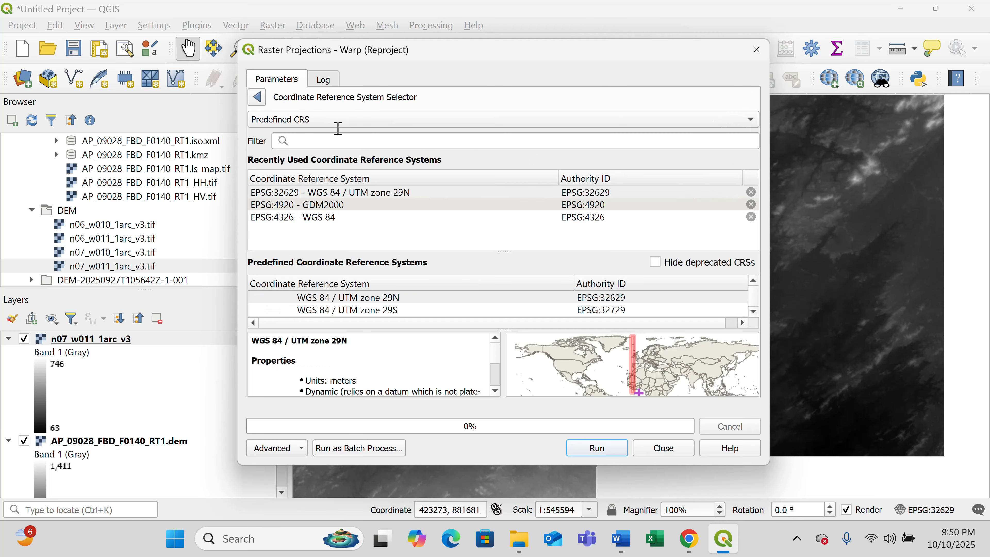
click(751, 120)
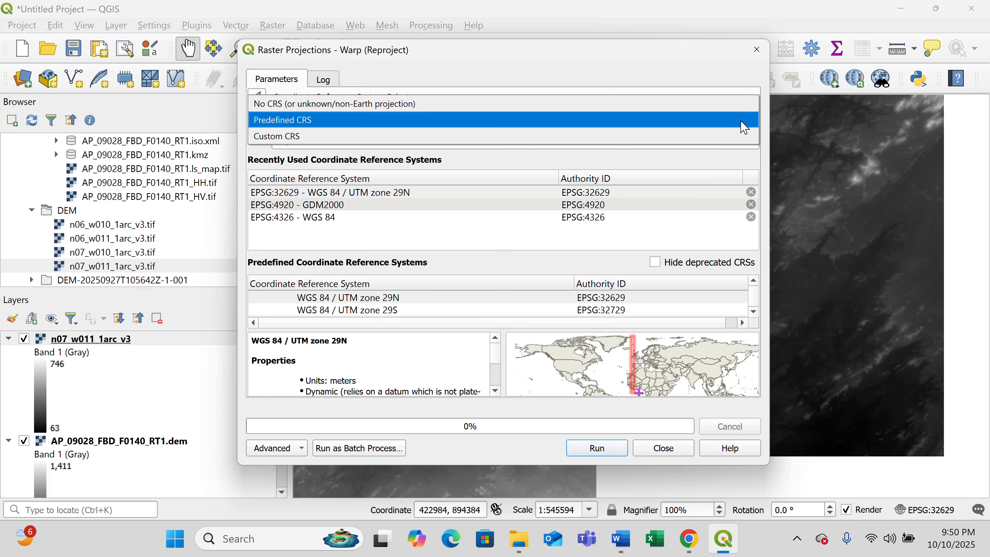
click(380, 115)
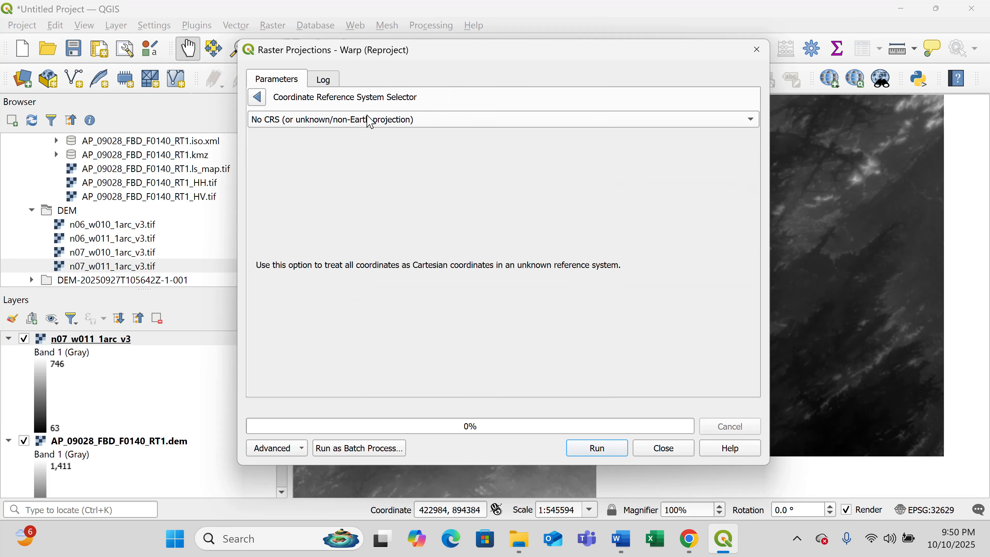
click(753, 125)
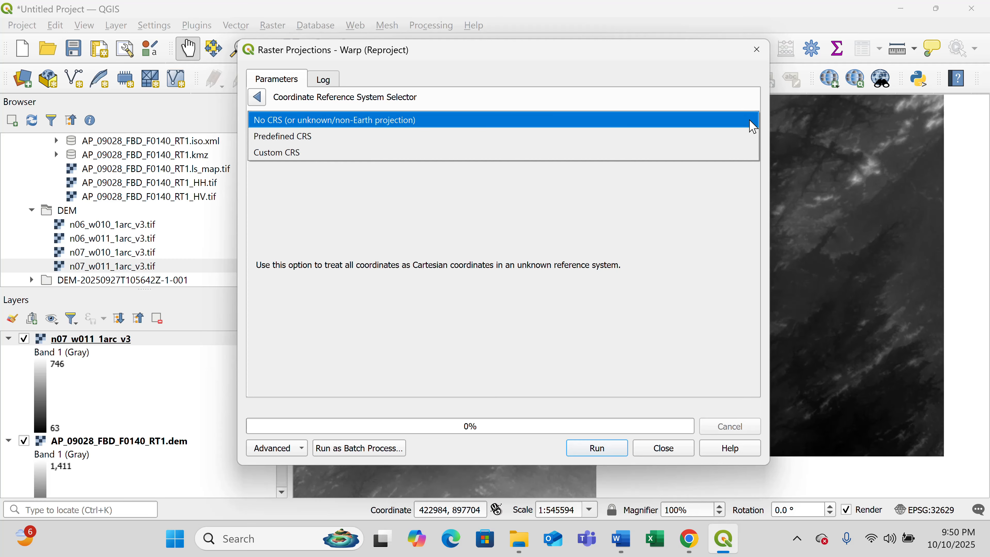
click(305, 143)
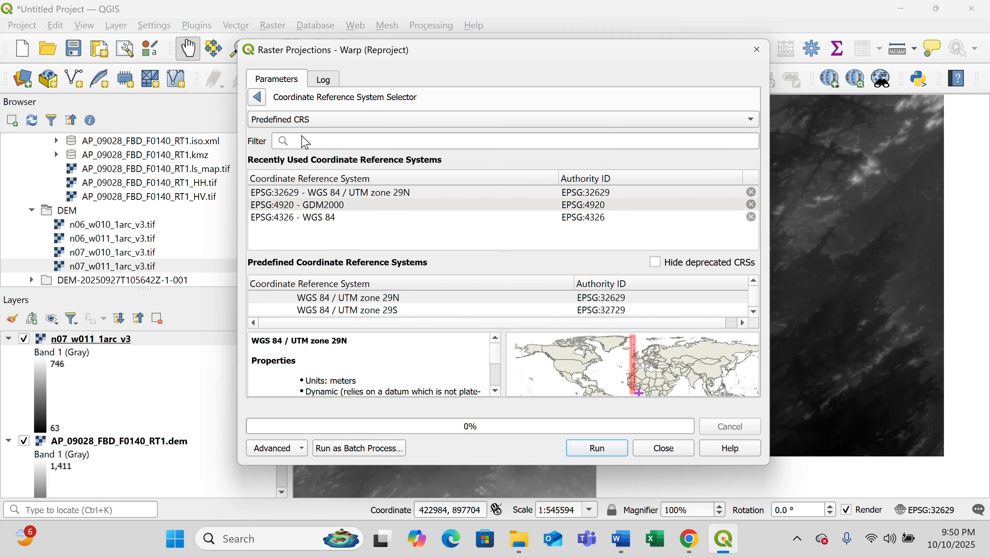
click(315, 143)
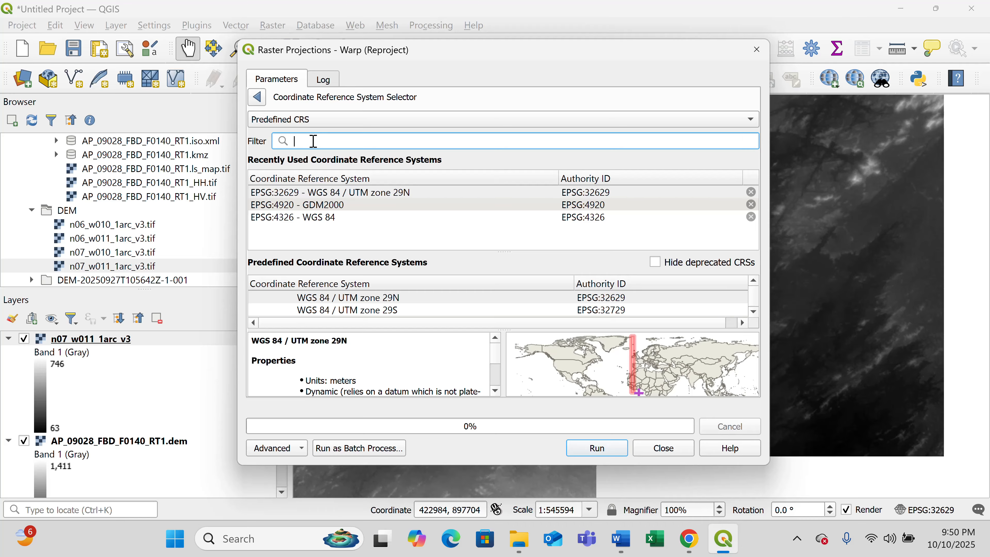
text(32629)
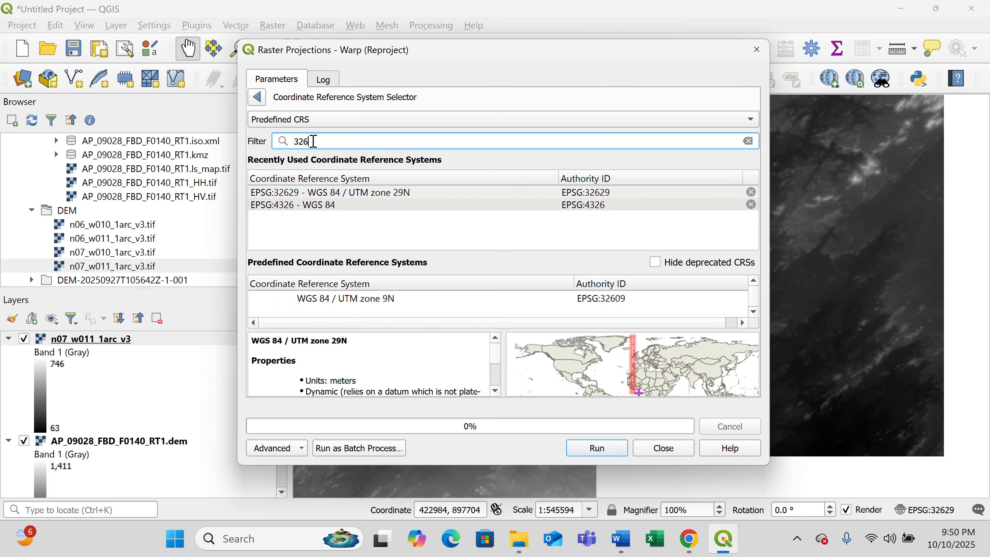
click(391, 195)
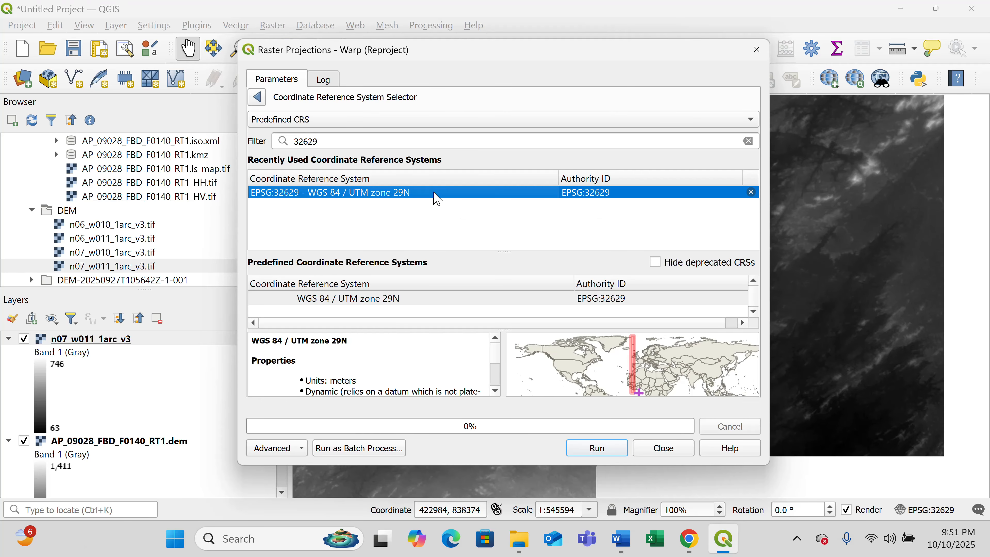
click(257, 98)
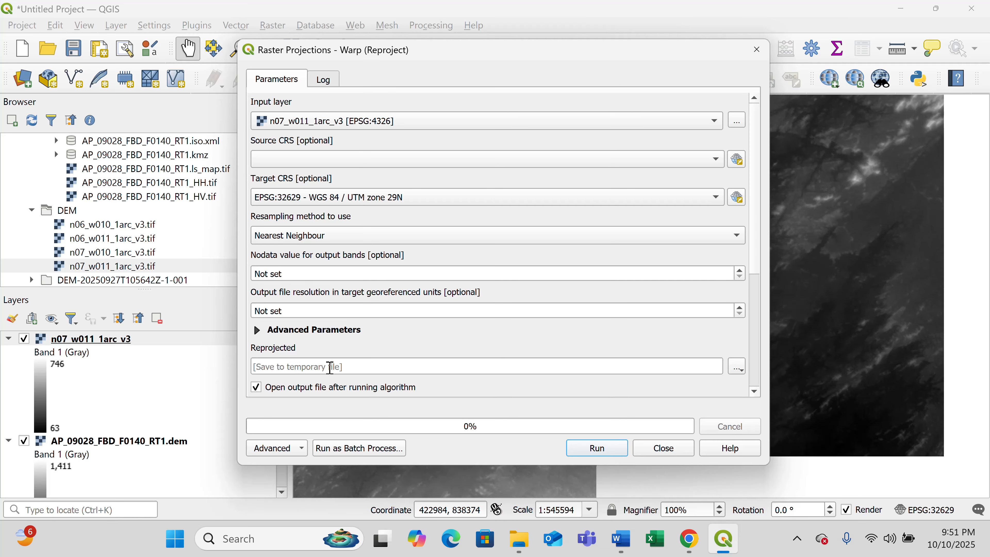
Step: Begin choosing an output file for the reprojected raster, cancel it and close Warp (Reproject) without running it
click(739, 369)
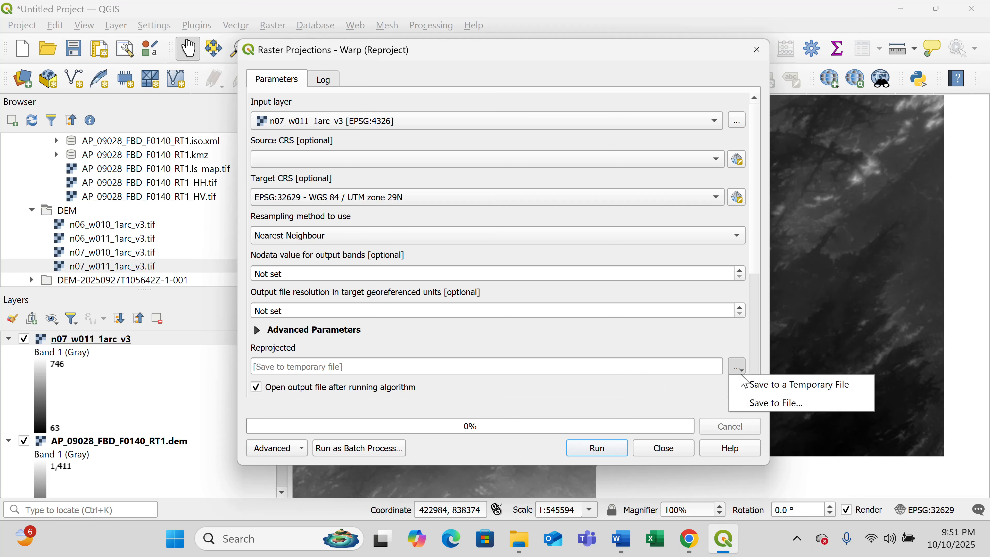
click(780, 403)
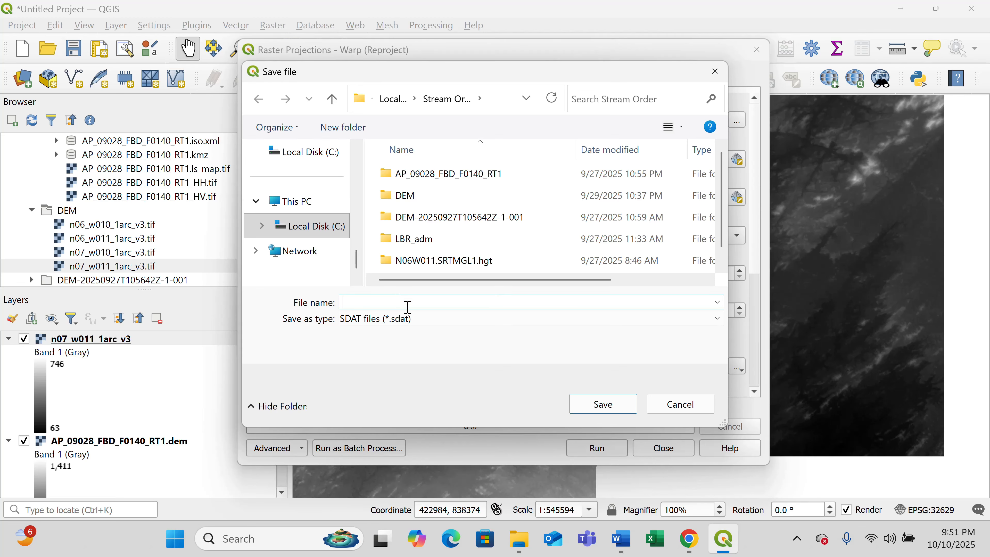
click(687, 410)
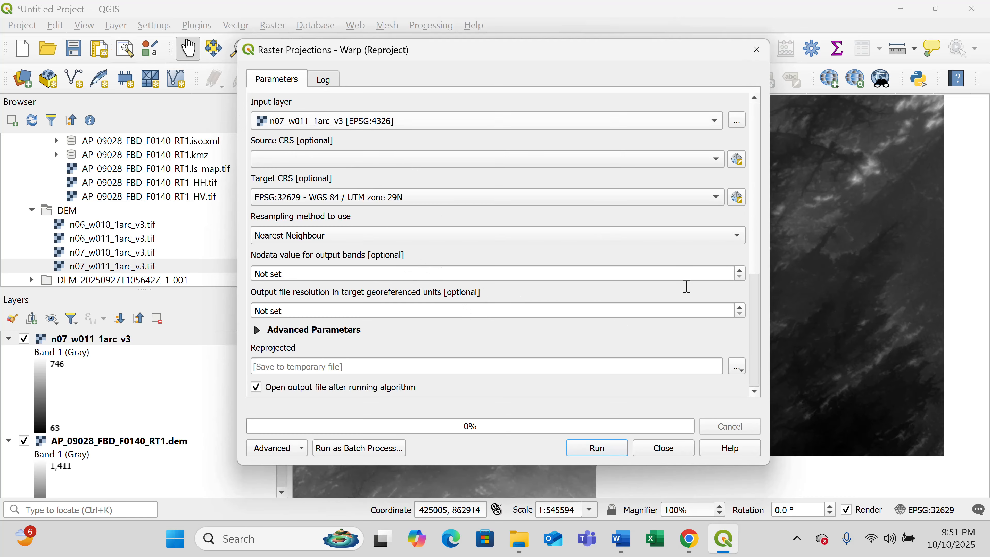
click(663, 448)
Step: Remove the n07_w011_1arc_v3 layer from the project
click(103, 342)
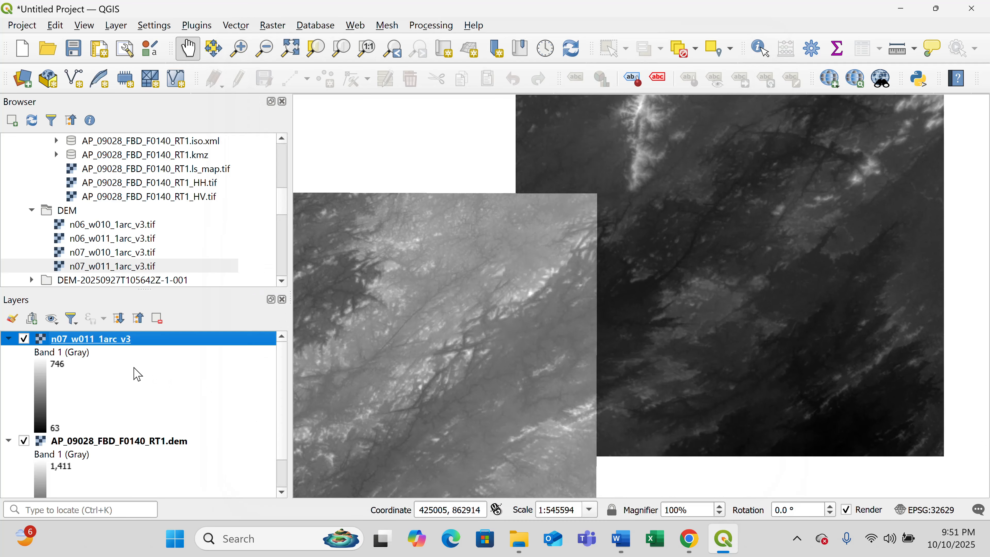
right_click(103, 343)
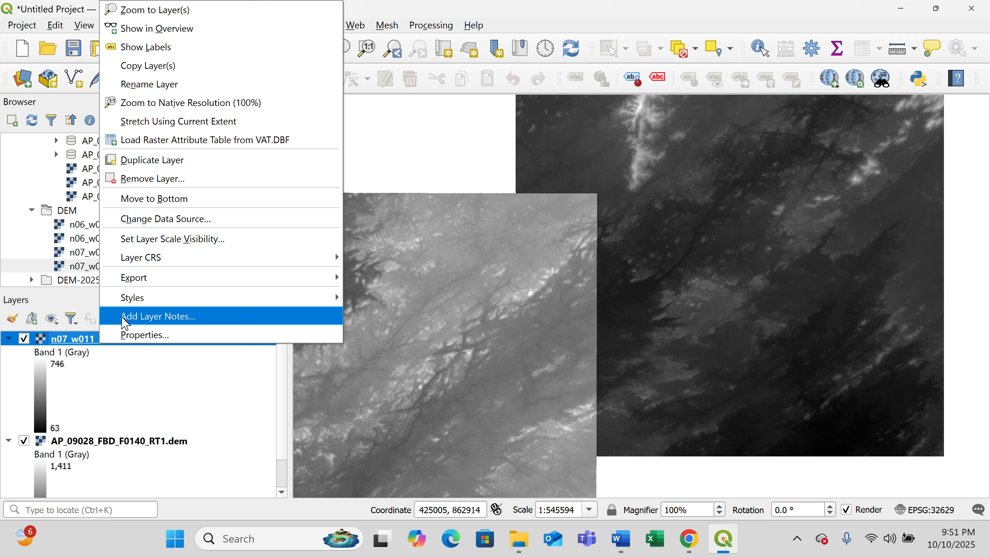
click(150, 183)
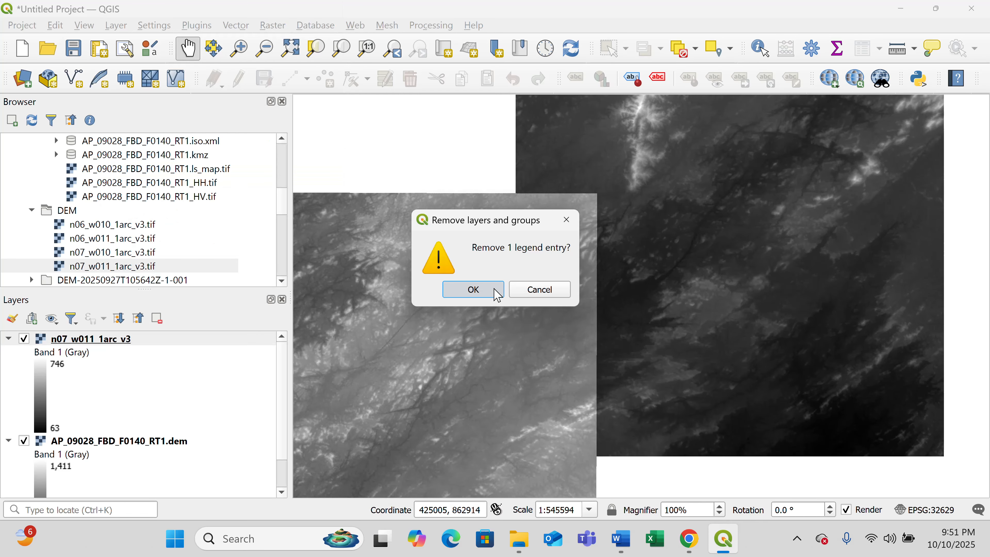
click(495, 289)
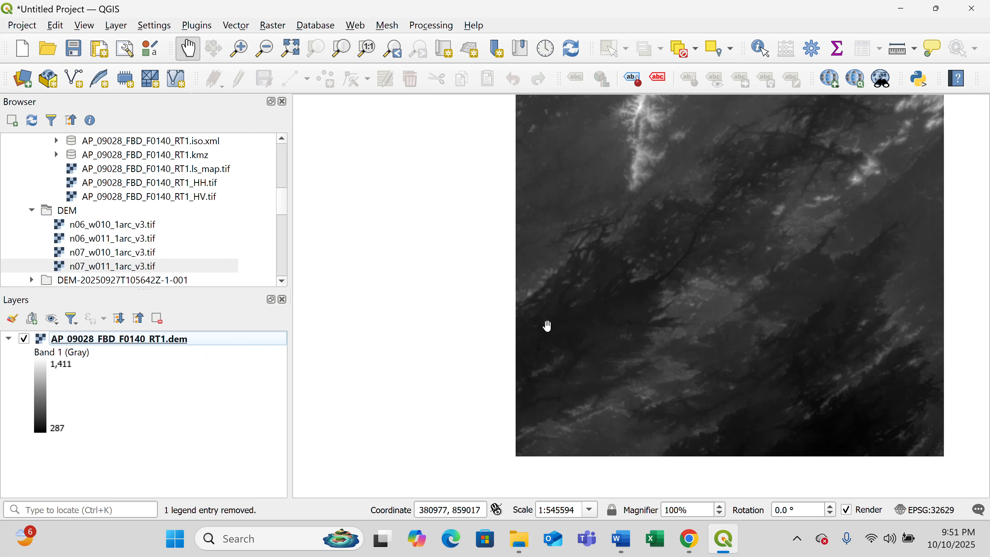
Step: Search the processing toolbox for "fill" and open the SAGA Fill Sinks (Wang & Liu) algorithm
drag(620, 300, 507, 335)
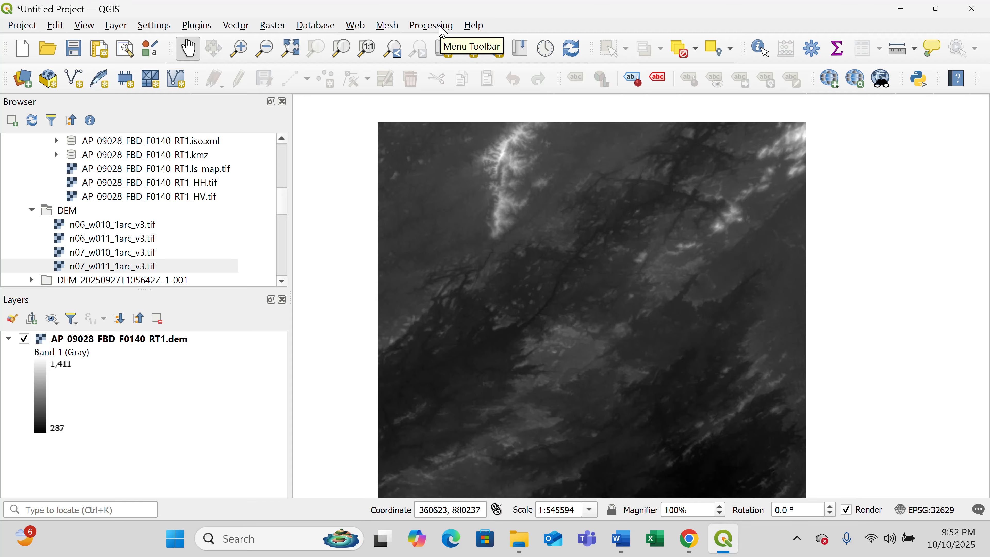
click(431, 26)
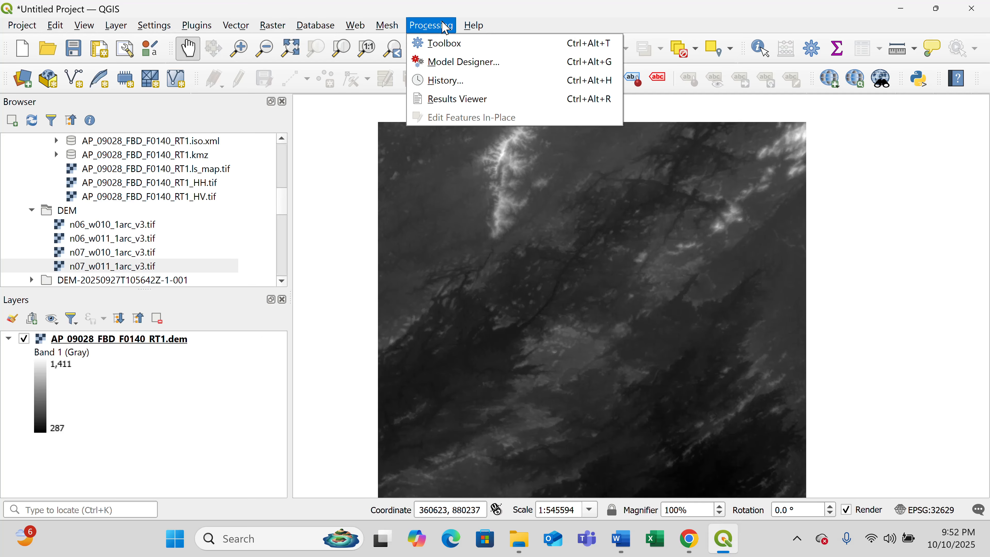
click(454, 42)
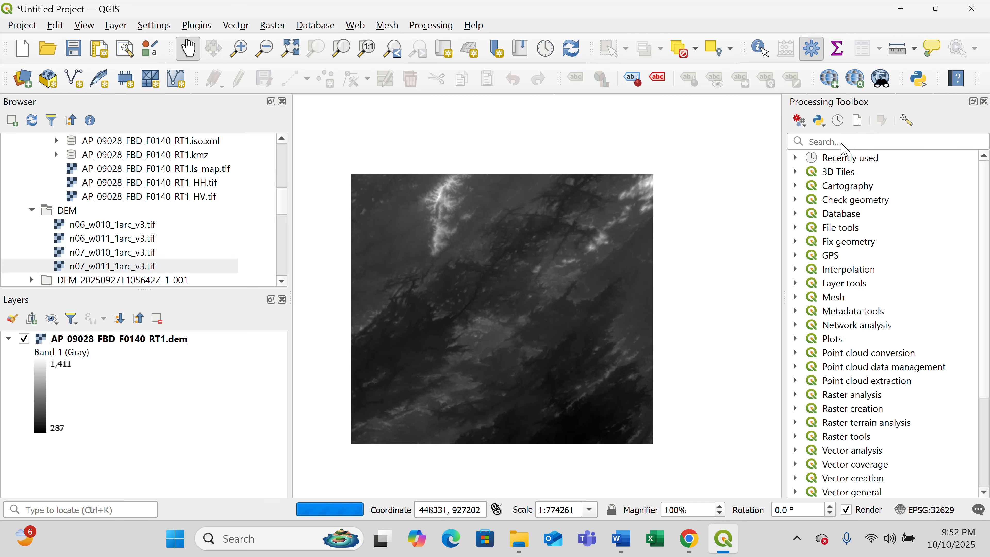
click(849, 142)
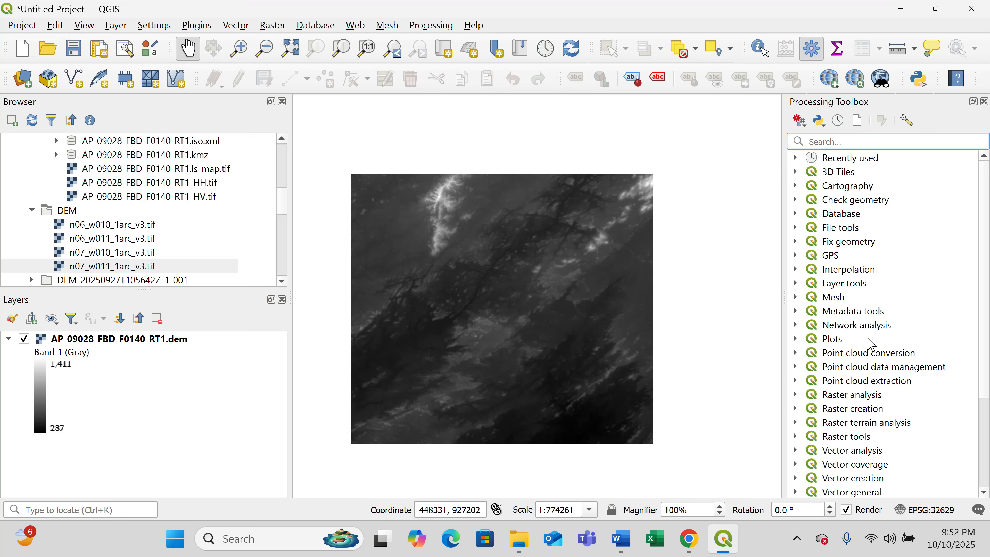
click(831, 138)
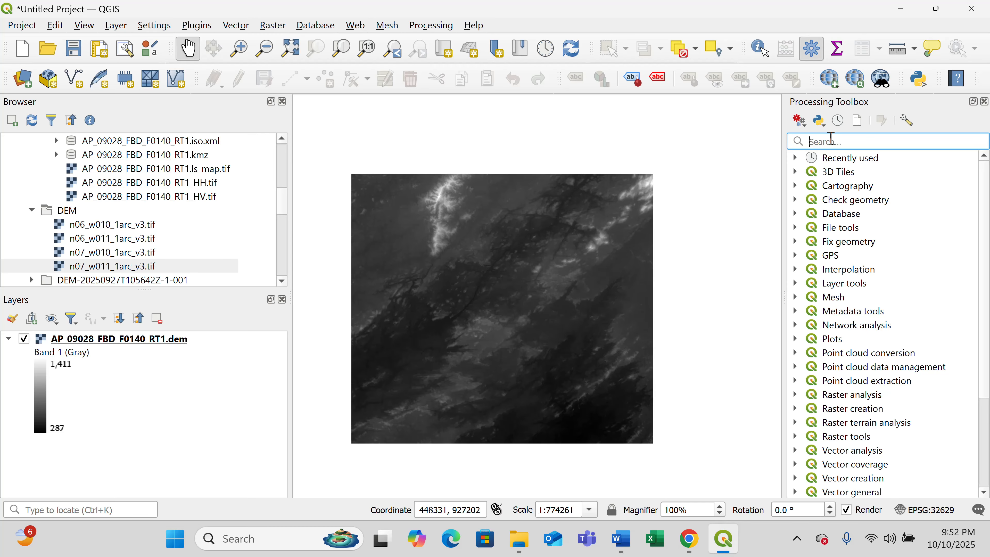
text(fill)
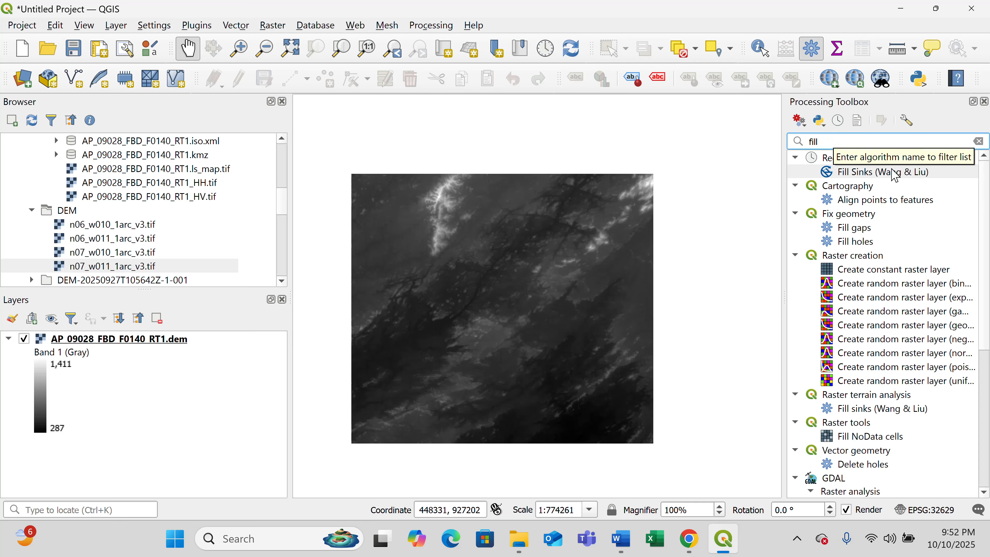
click(857, 173)
double_click(859, 175)
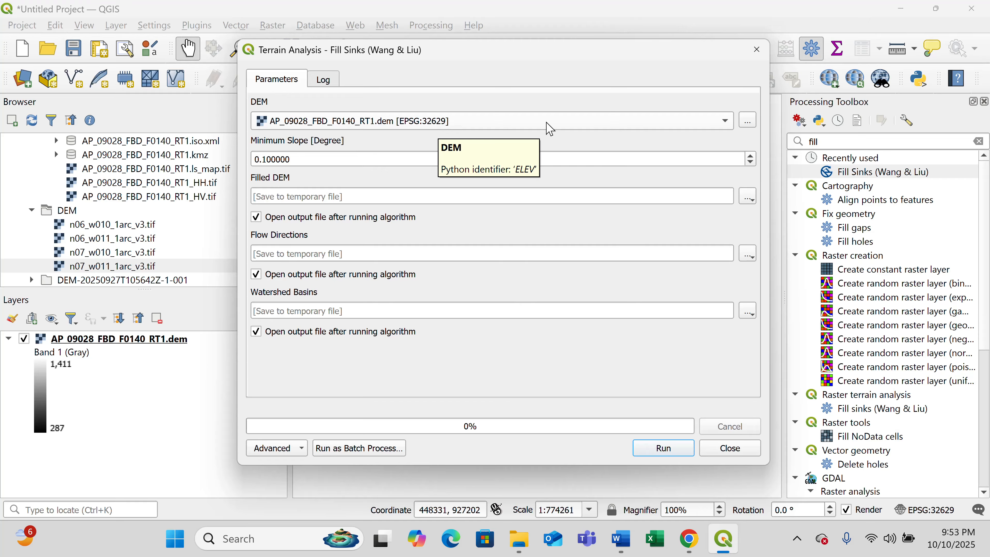
Step: Keep AP_09028_FBD_F0140_RT1.dem as the input DEM and disable opening the Flow Directions and Watershed Basins outputs after running
click(729, 128)
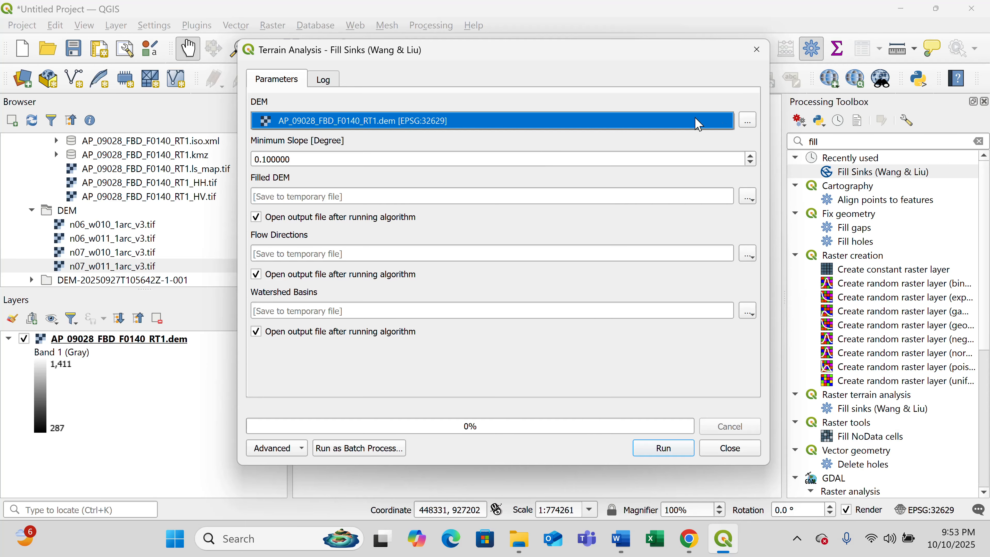
click(536, 102)
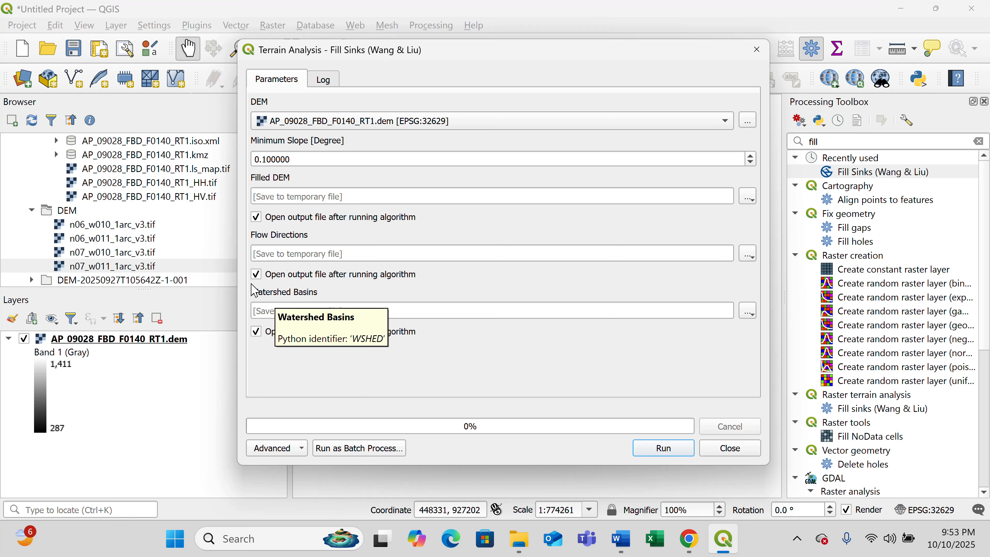
click(256, 276)
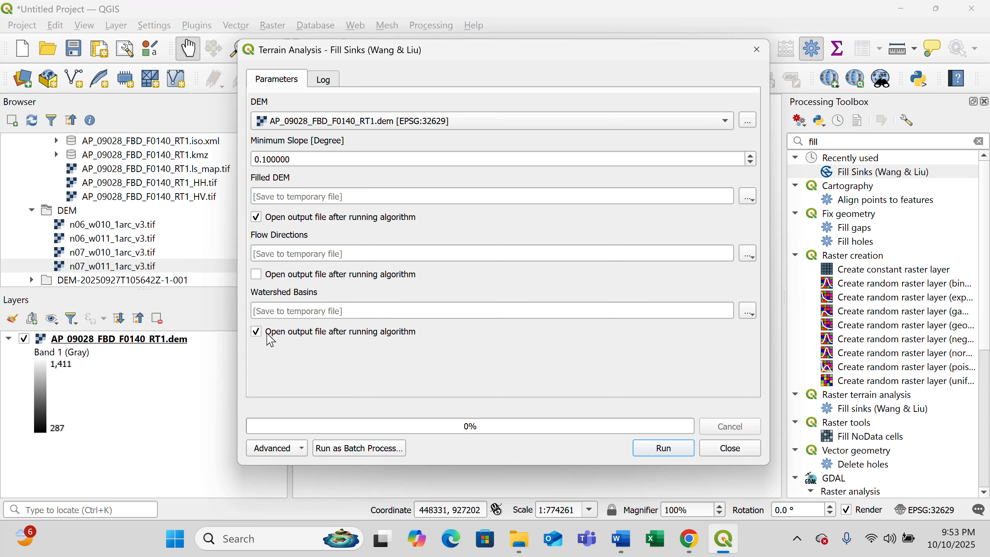
click(255, 332)
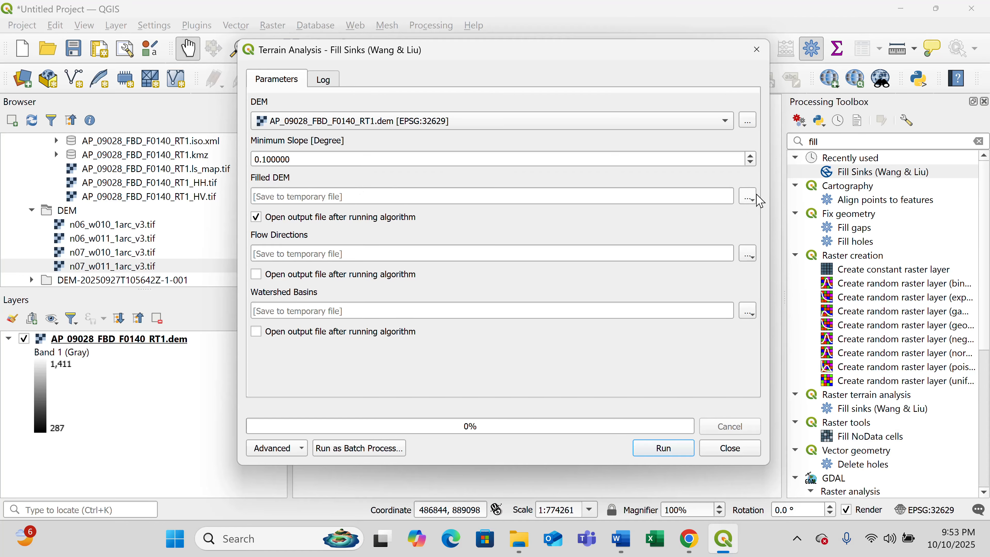
Step: Save the filled DEM output as Filled_DEM in the Stream Order folder, run Fill Sinks and close its dialog
click(749, 198)
click(787, 232)
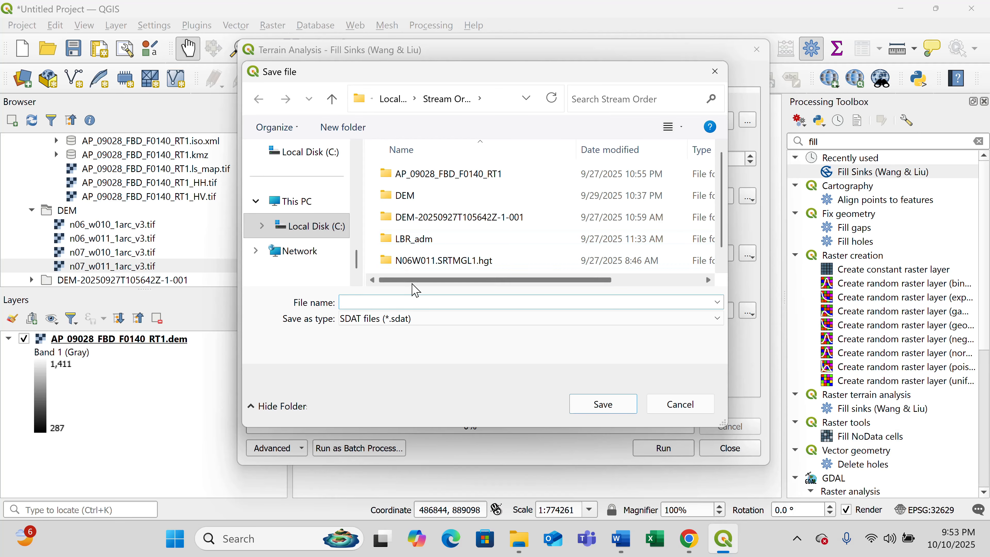
text(Filled)
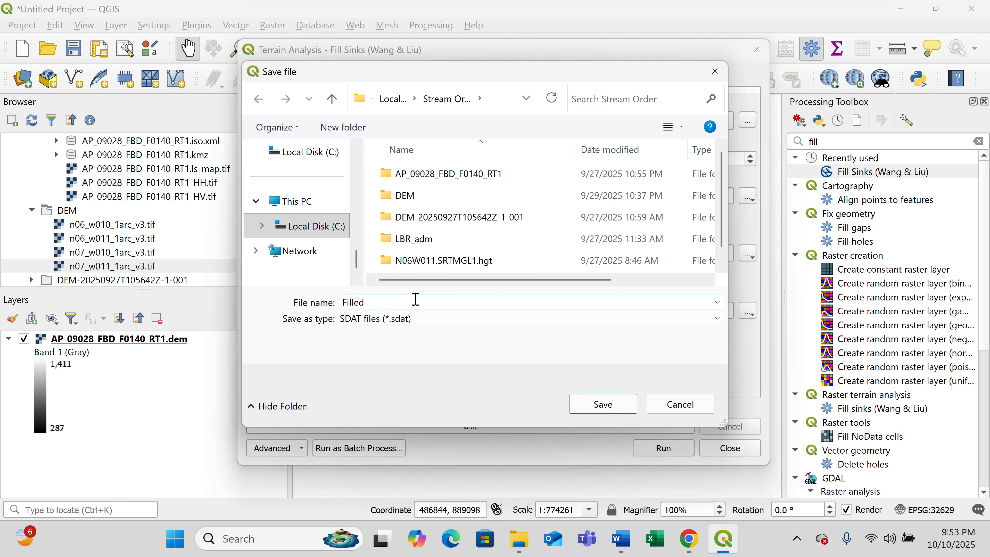
text(_DEM)
click(603, 404)
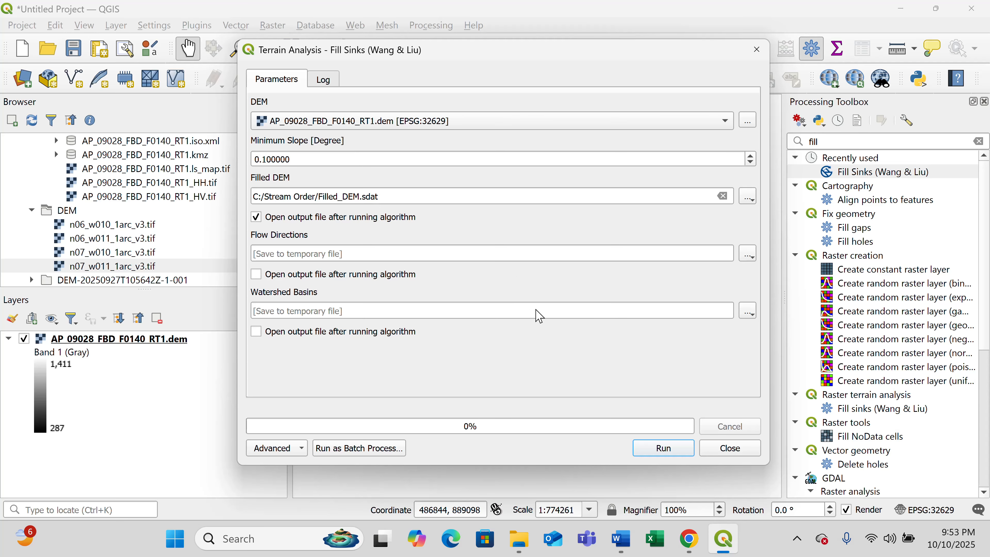
click(668, 459)
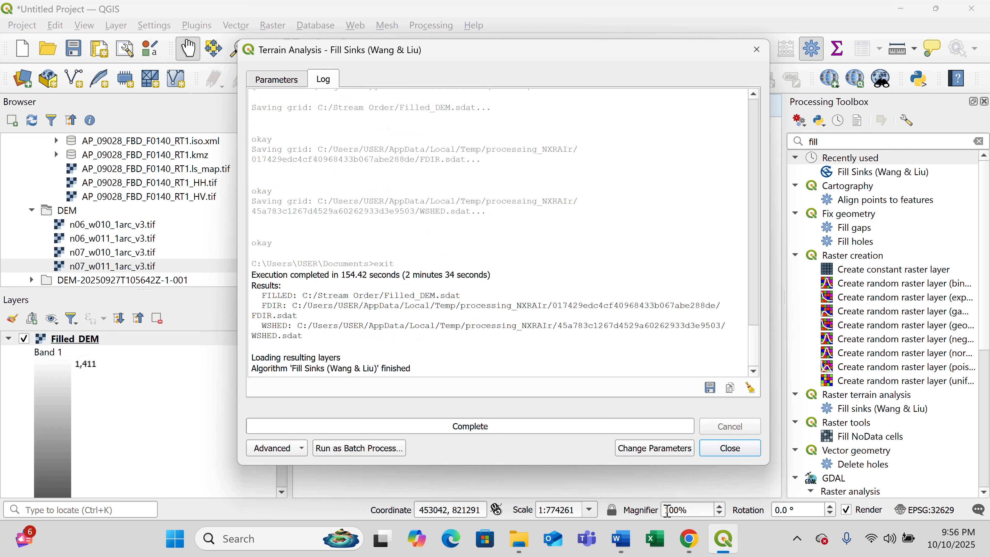
click(731, 449)
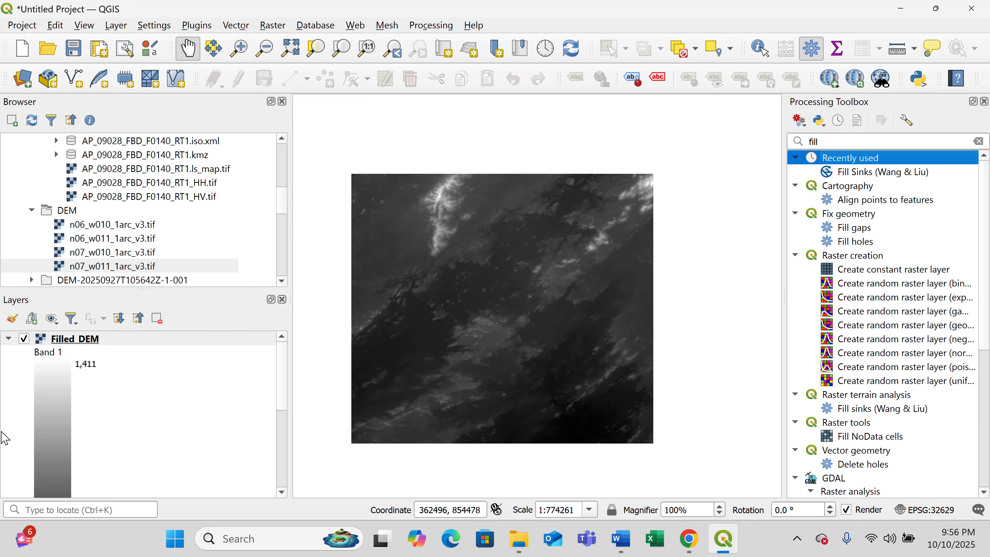
Step: Compare the minimum and maximum legend values of the Filled_DEM layer with those of the original AP_09028_FBD_F0140_RT1.dem layer
click(282, 492)
click(281, 492)
click(281, 492)
click(281, 492)
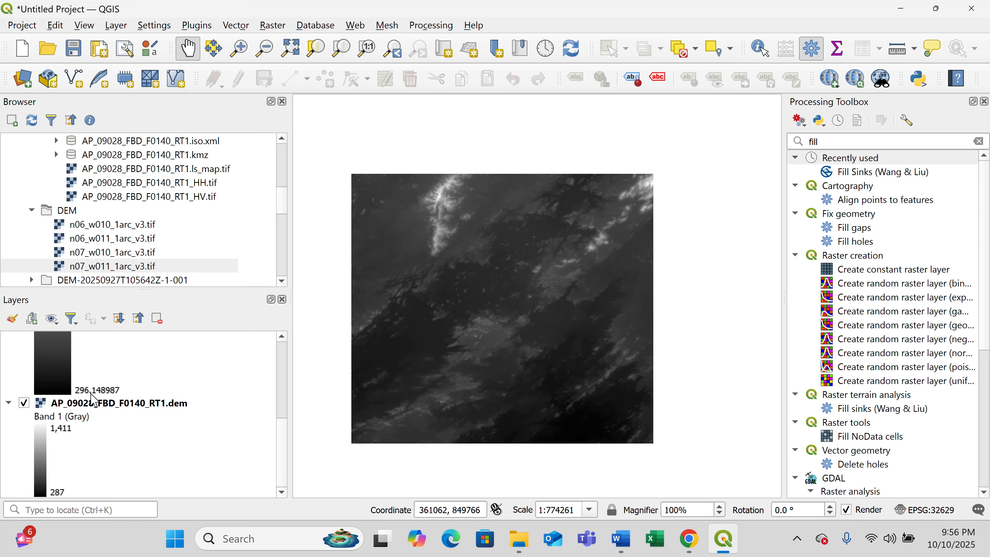
click(283, 337)
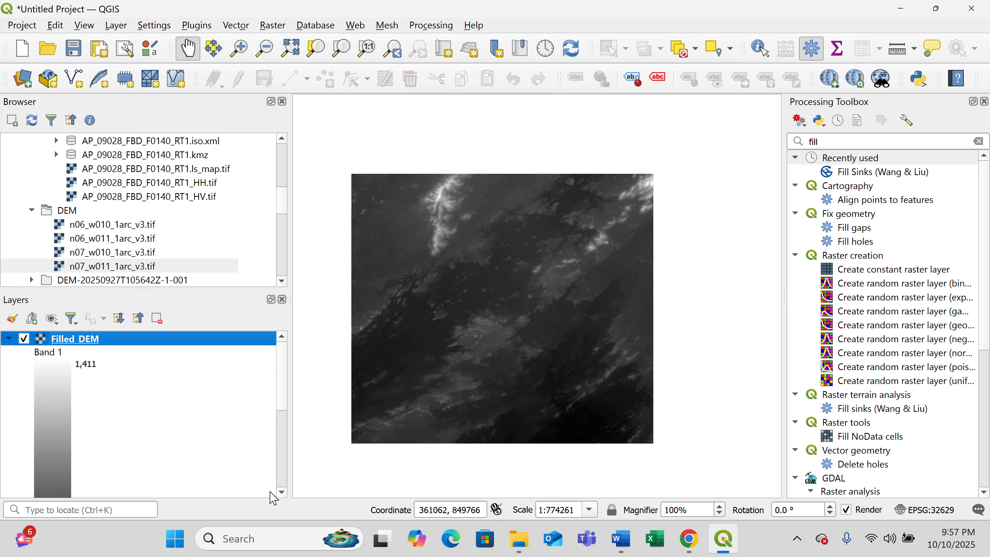
scroll(278, 494, down, 3)
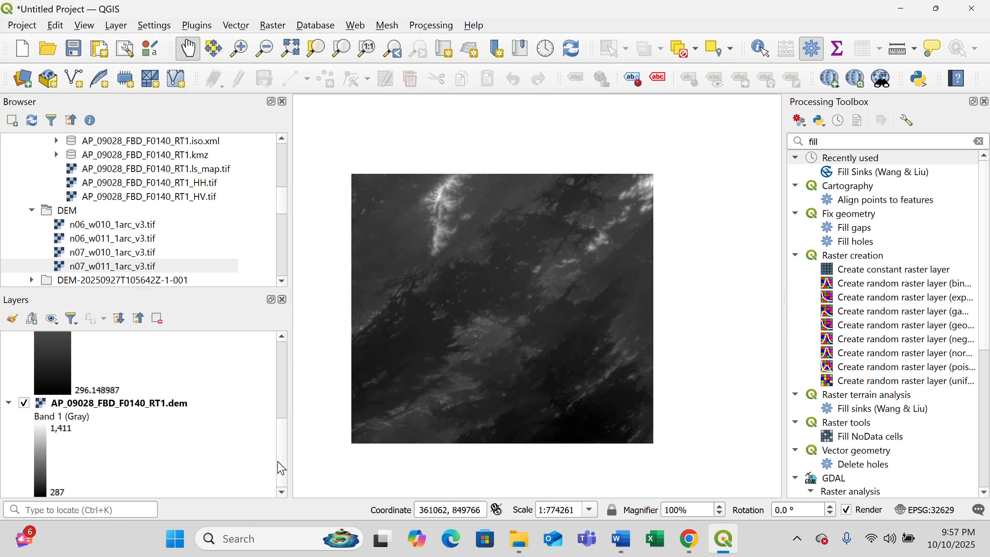
scroll(285, 344, up, 2)
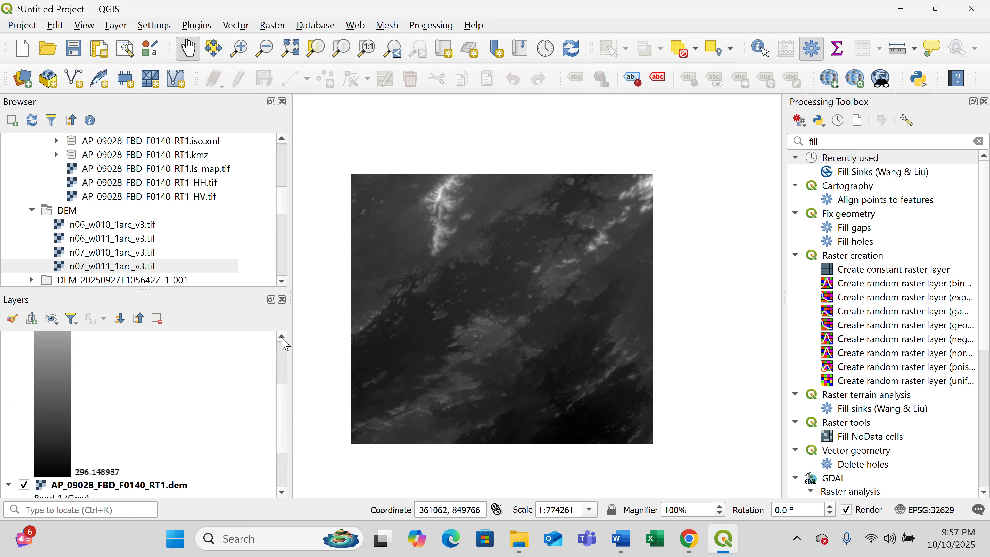
scroll(284, 345, up, 3)
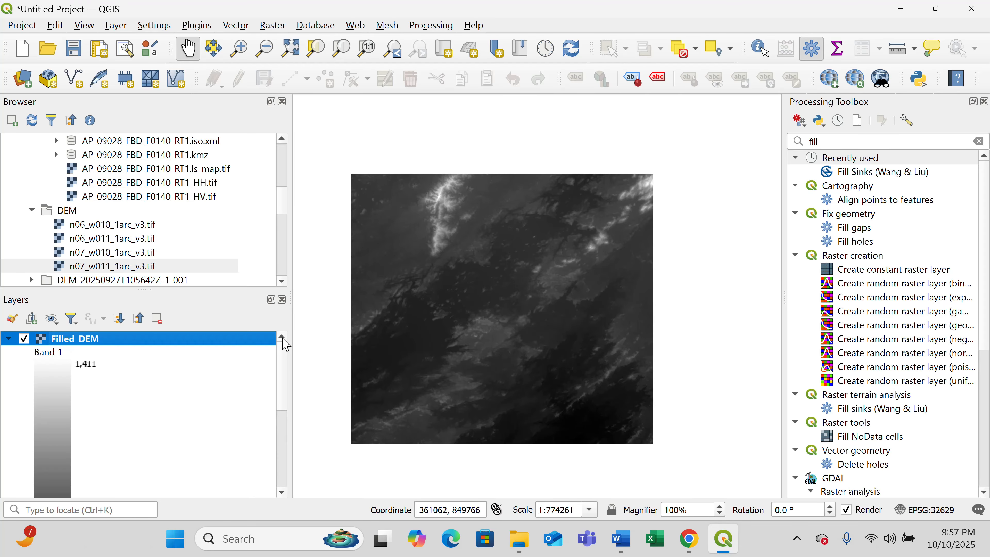
scroll(283, 497, down, 3)
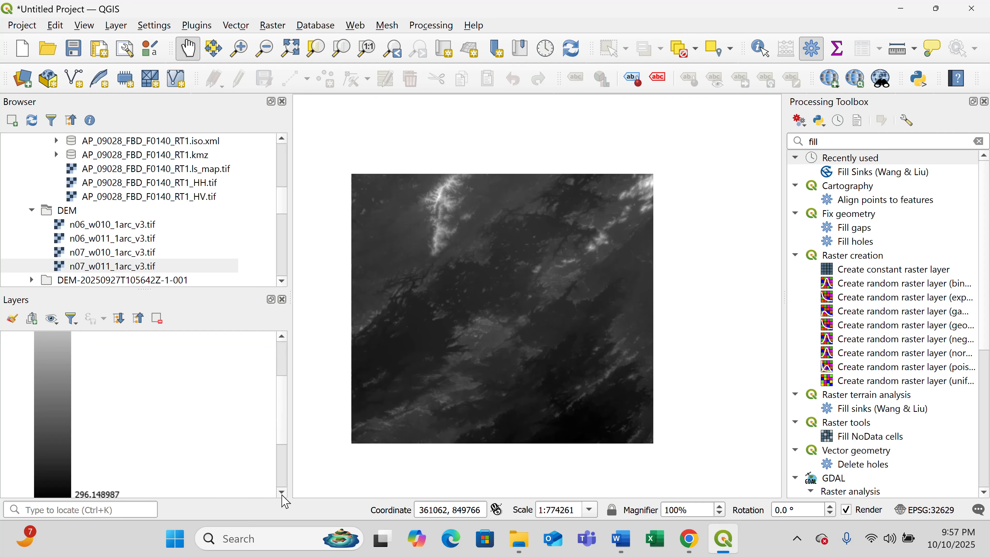
scroll(283, 498, down, 2)
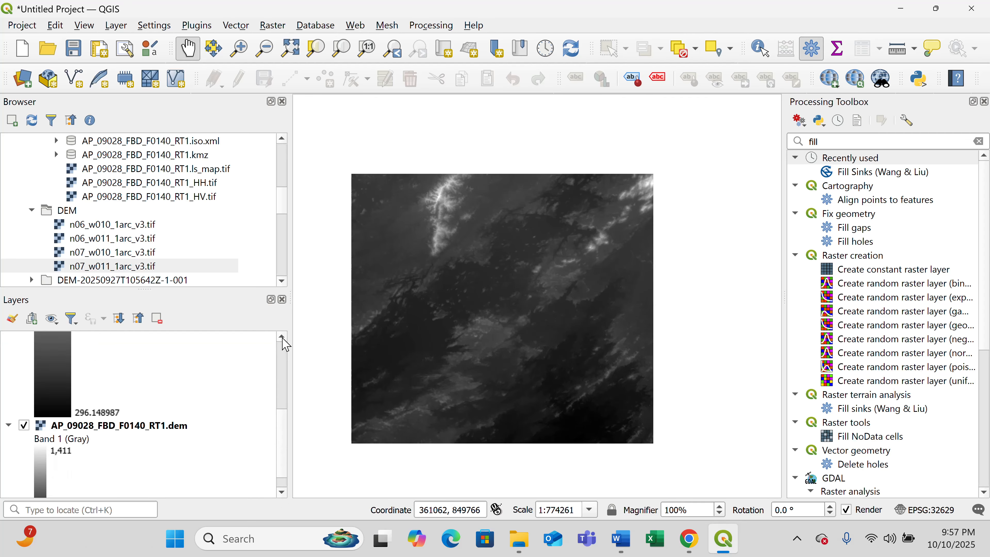
scroll(285, 344, up, 5)
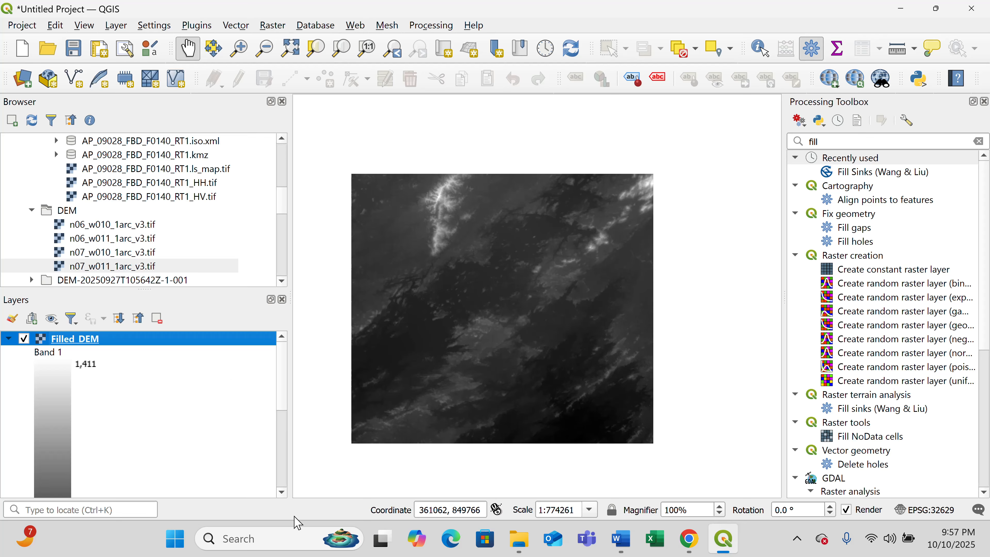
Step: Hide the original AP_09028_FBD_F0140_RT1.dem layer so only Filled_DEM is drawn
scroll(284, 492, down, 3)
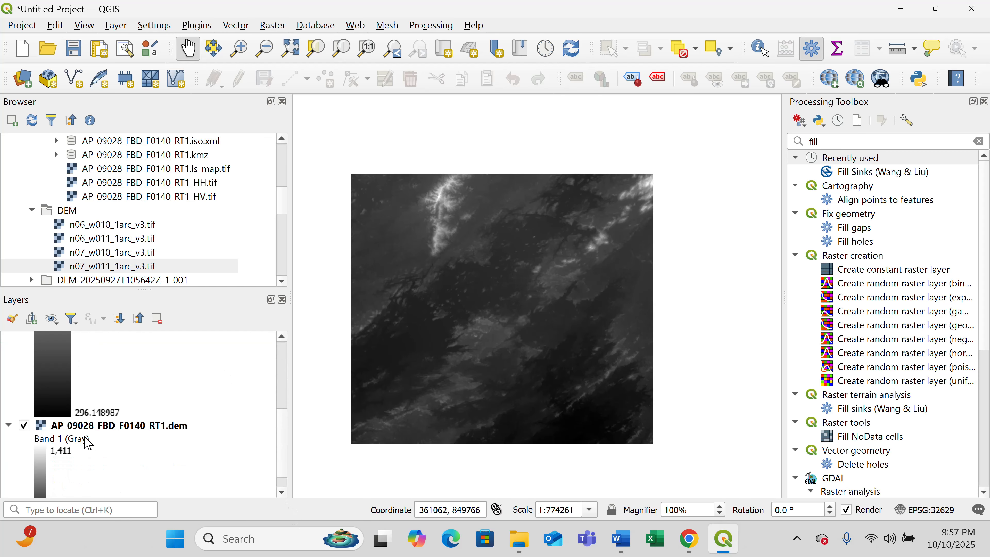
click(24, 425)
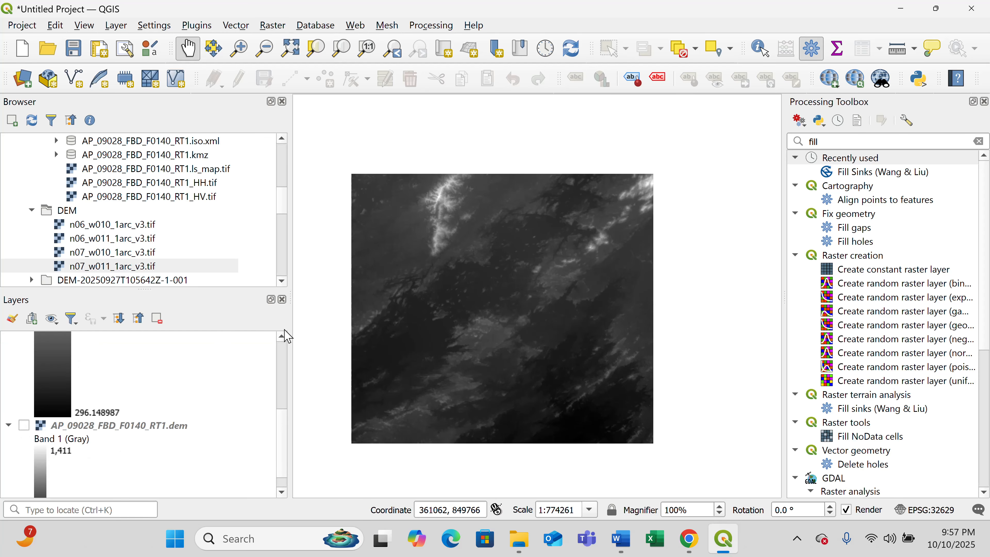
scroll(286, 336, up, 5)
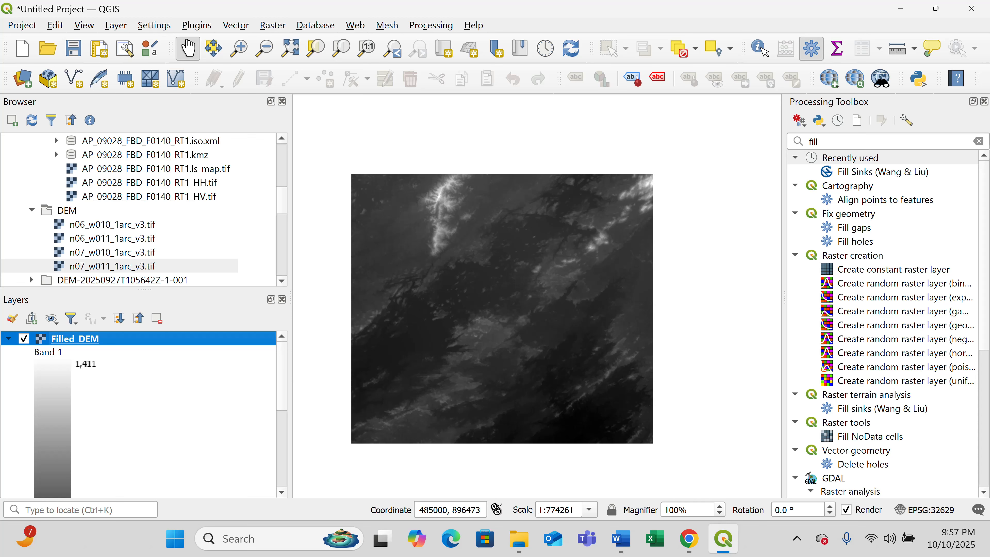
Step: Replace the toolbox search with "strahler" and open the SAGA Strahler Order algorithm
click(842, 141)
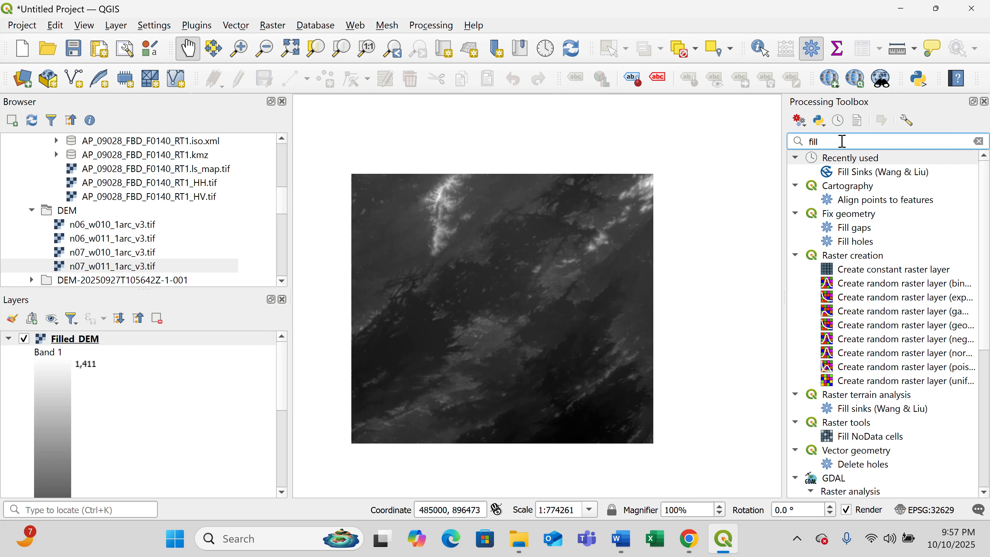
key(BackSpace)
key(BackSpace)
key(BackSpace)
key(BackSpace)
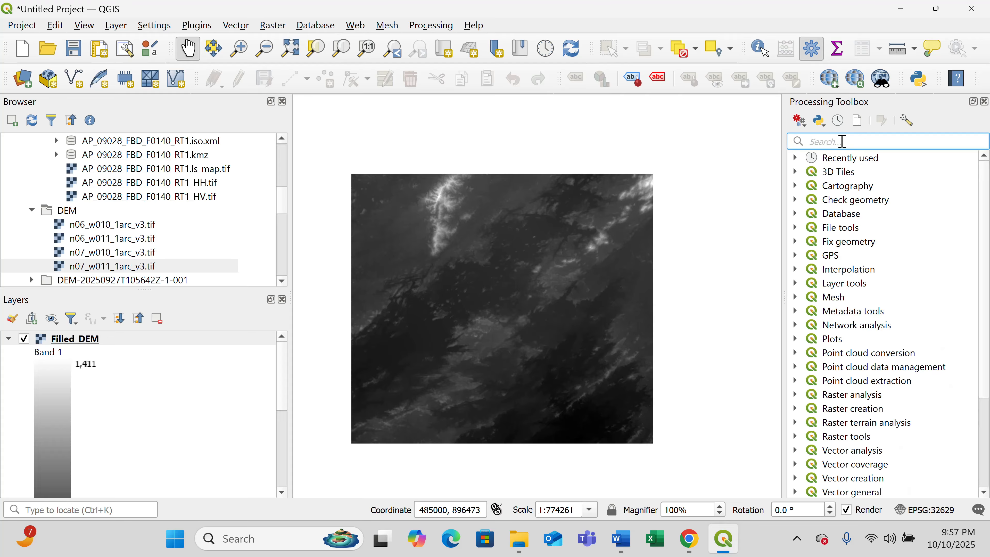
text(s)
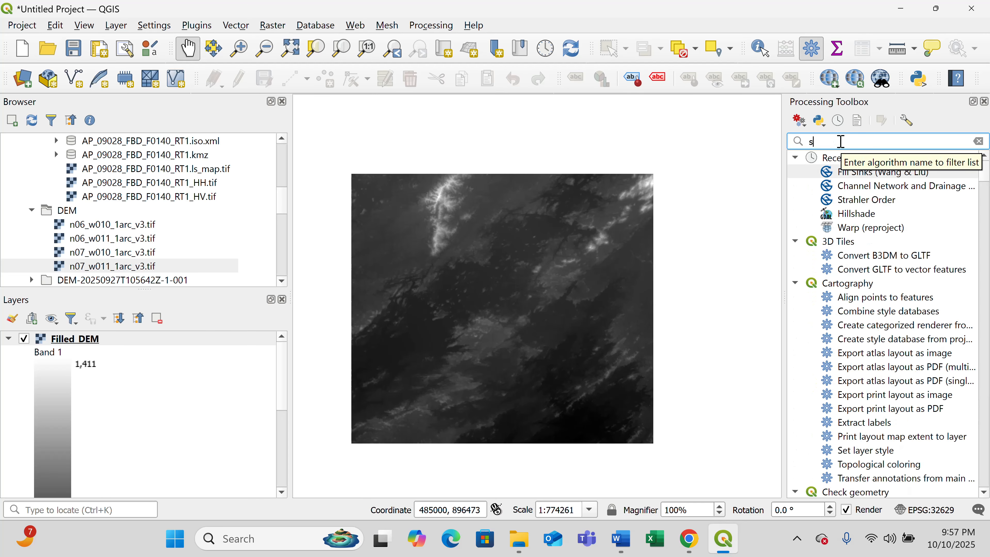
text(trahler)
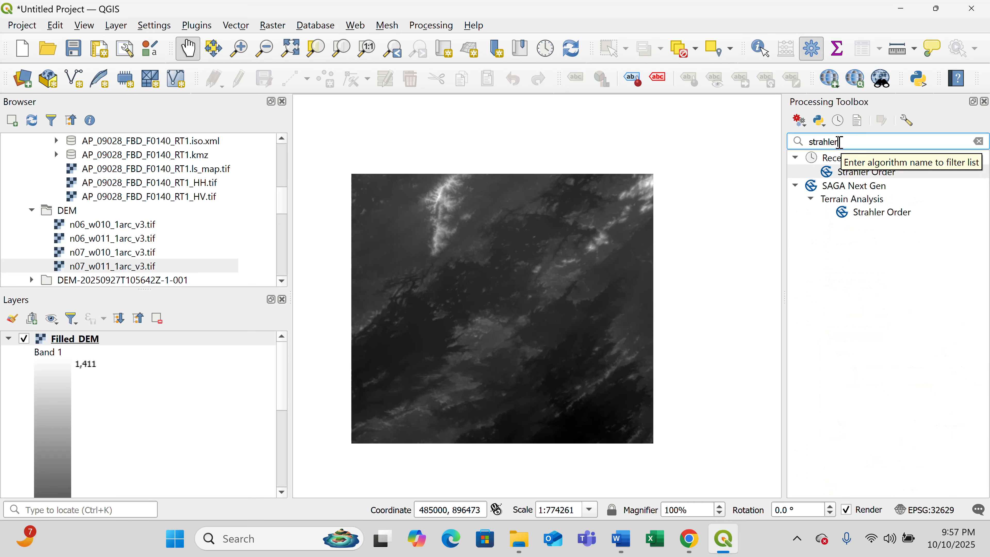
double_click(881, 177)
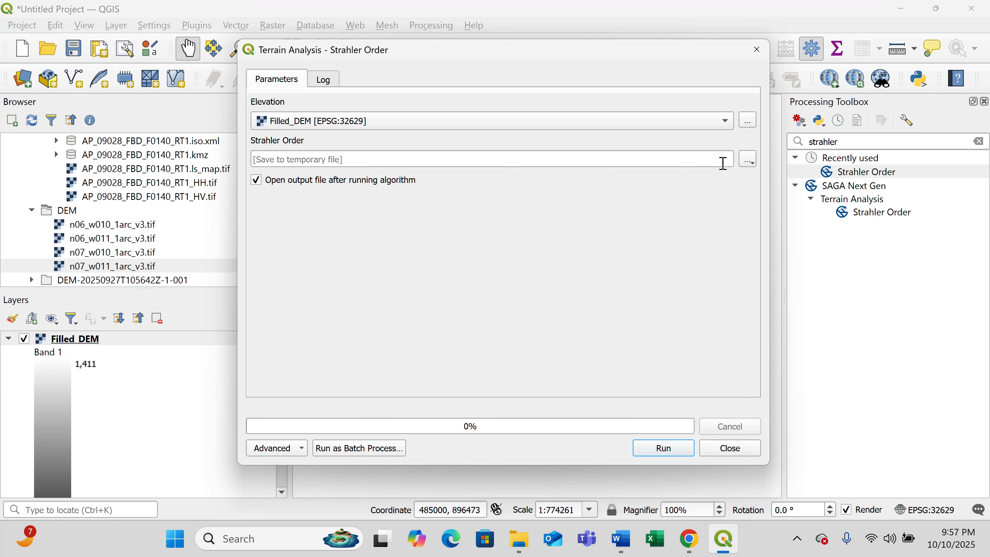
Step: Save the Strahler Order output as Strahler_order in the Stream Order folder and run the algorithm on Filled_DEM
click(751, 167)
click(764, 177)
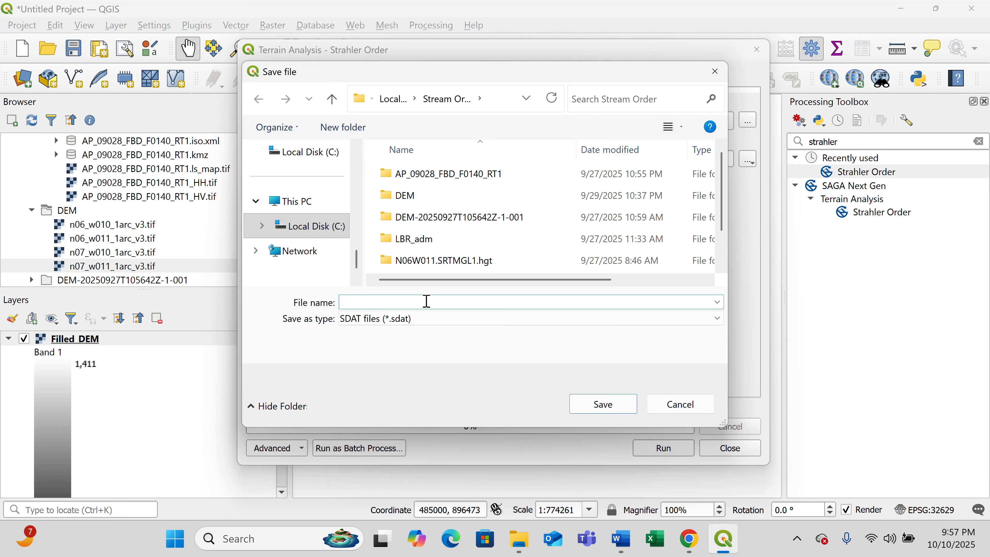
text(Strahler_order)
click(605, 405)
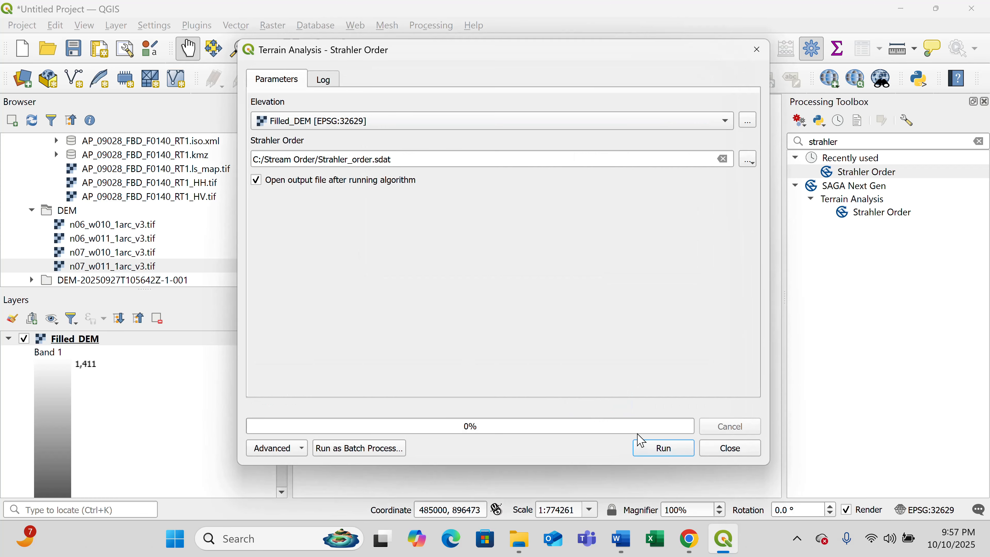
click(665, 452)
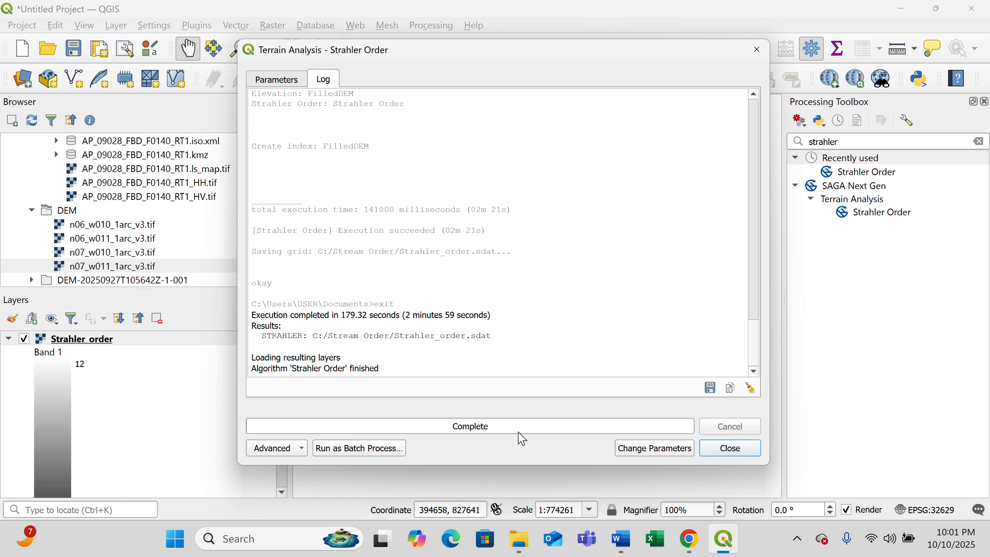
Step: Close the finished Strahler Order dialog and hide the Filled_DEM layer so only Strahler_order is drawn
click(732, 447)
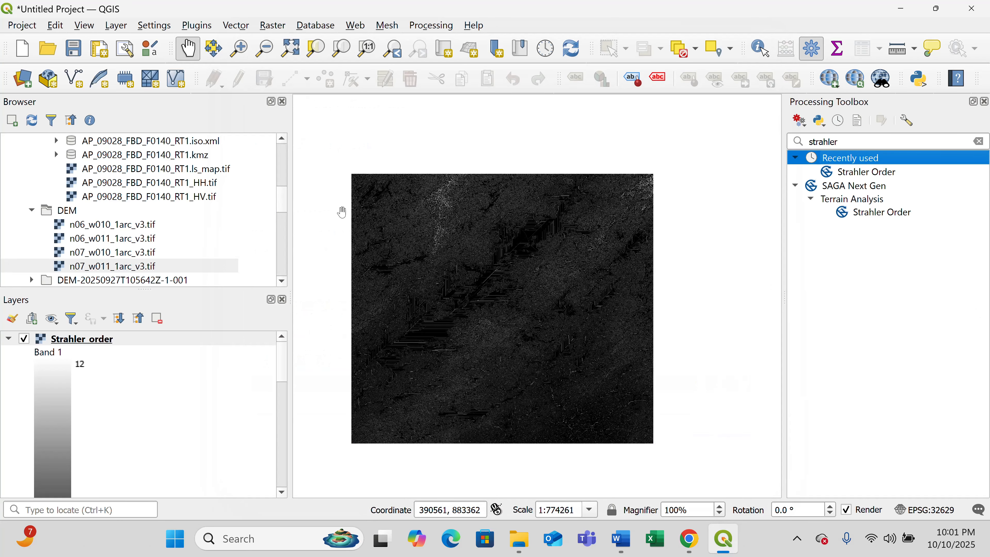
click(281, 493)
click(282, 493)
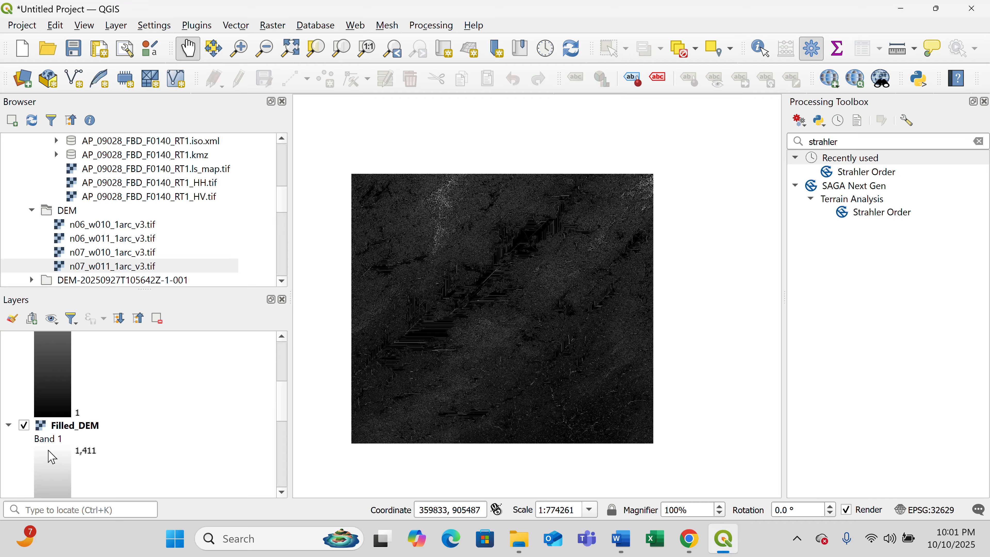
click(24, 425)
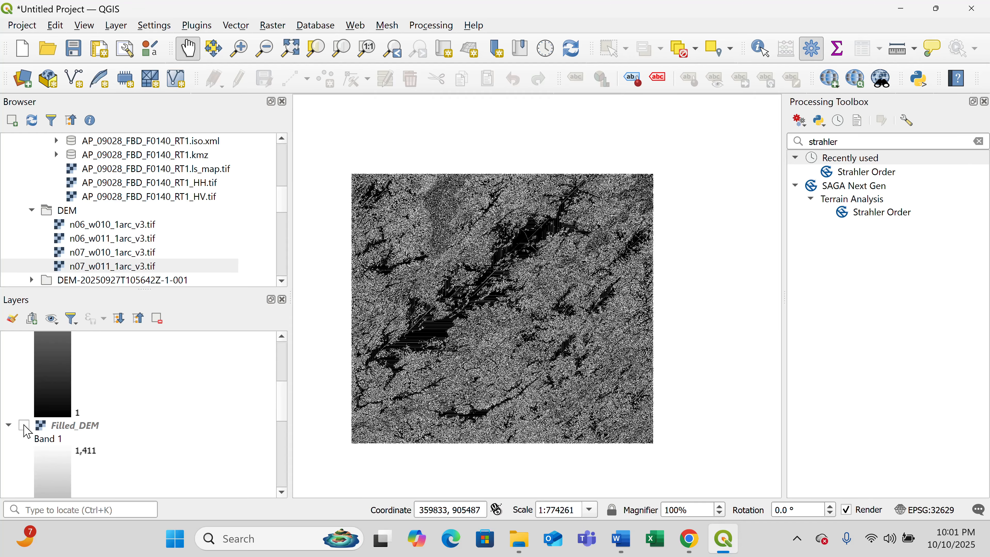
click(281, 336)
click(280, 337)
click(280, 338)
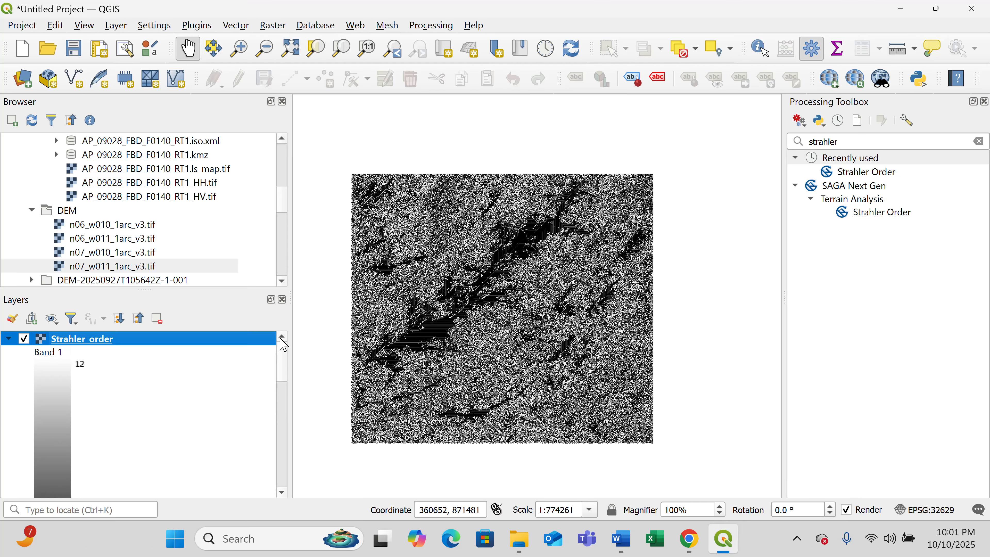
Step: Open the Strahler_order layer's symbology and set it to Paletted/Unique values rendering with the Blues color ramp
click(239, 49)
drag(413, 215, 600, 352)
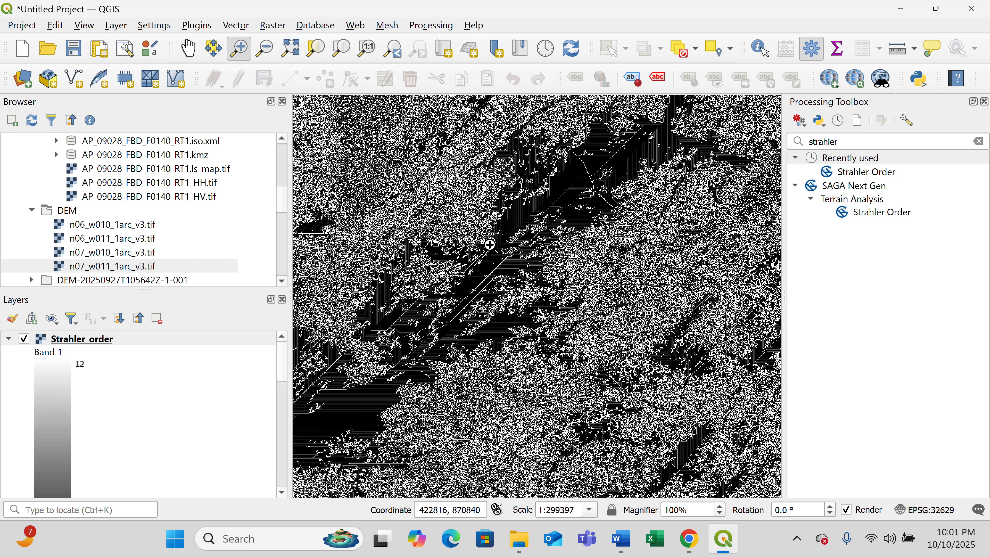
drag(459, 190, 685, 342)
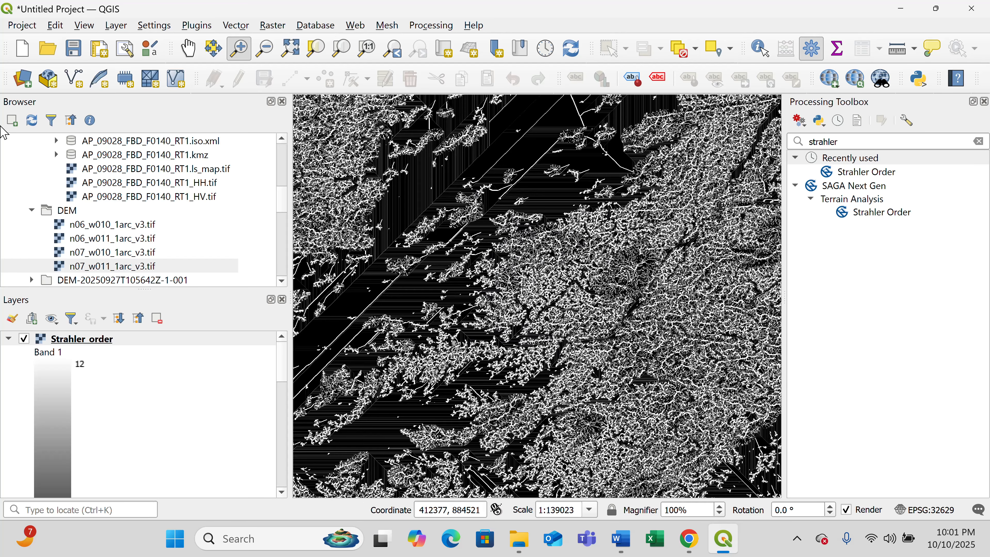
right_click(96, 343)
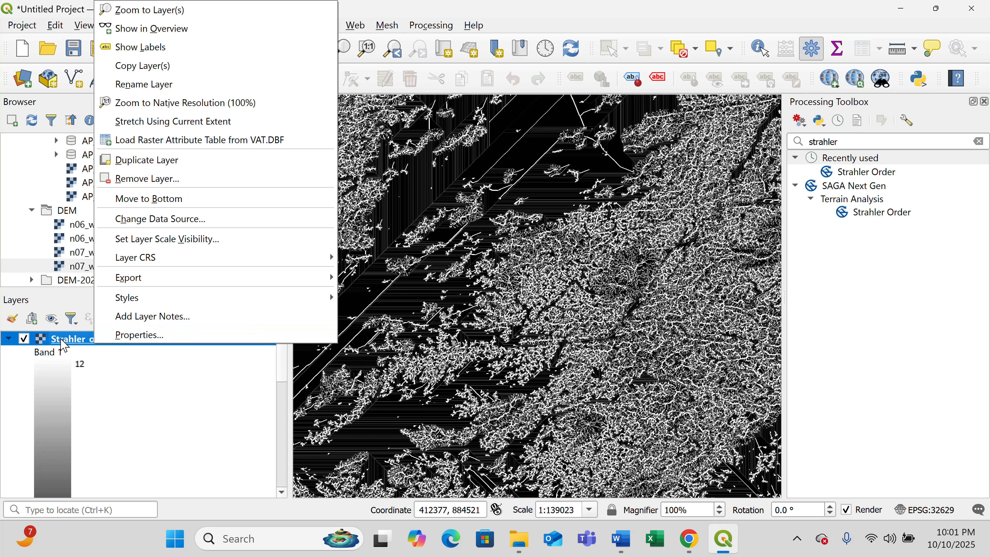
click(131, 337)
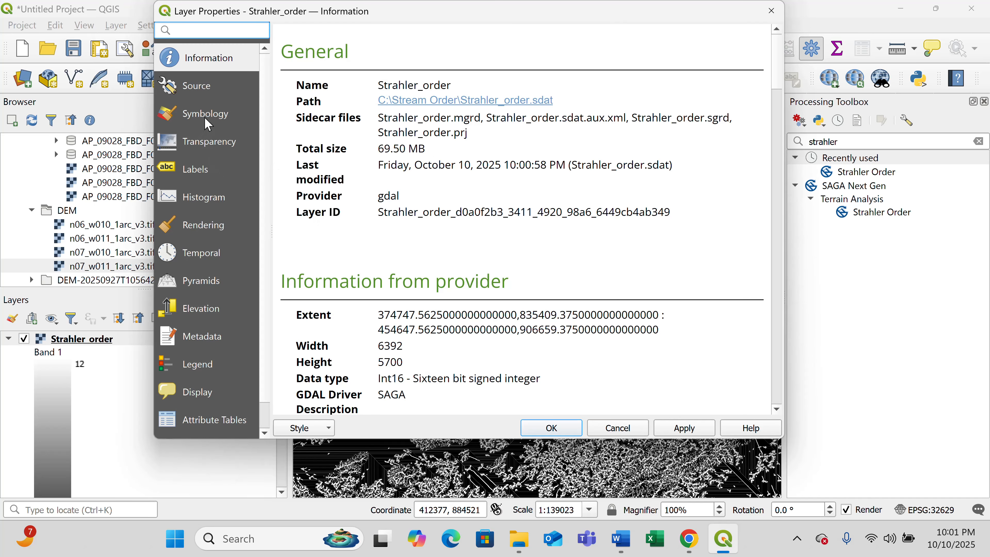
click(209, 124)
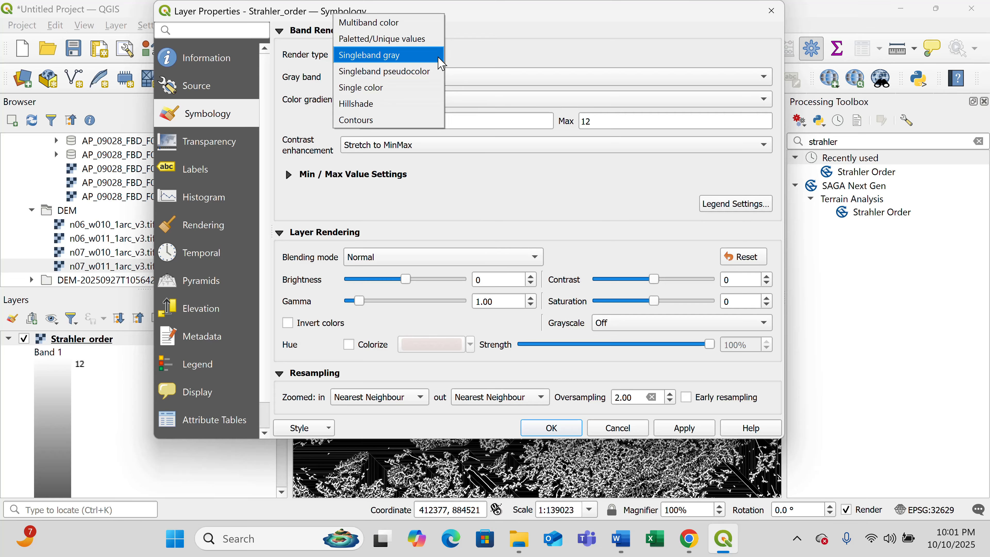
click(395, 41)
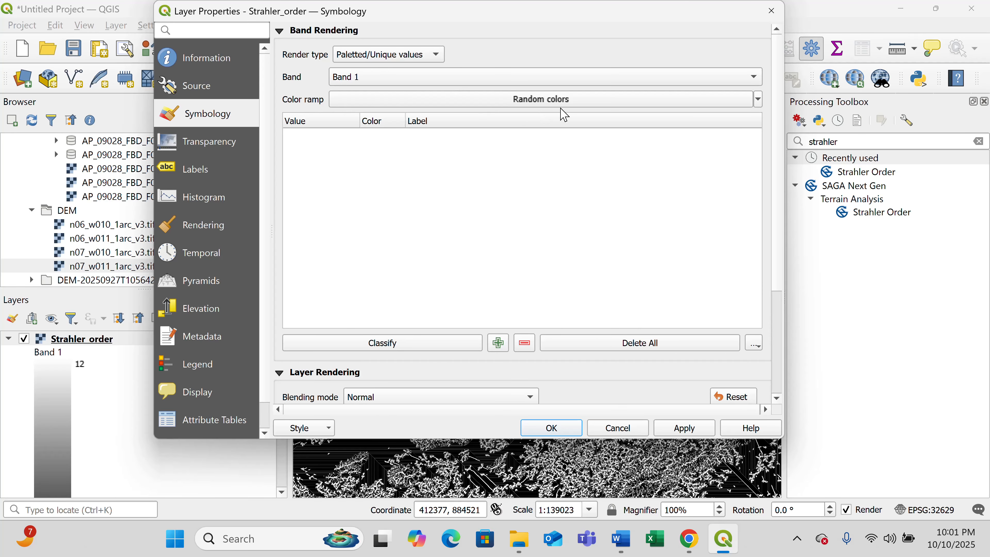
click(758, 102)
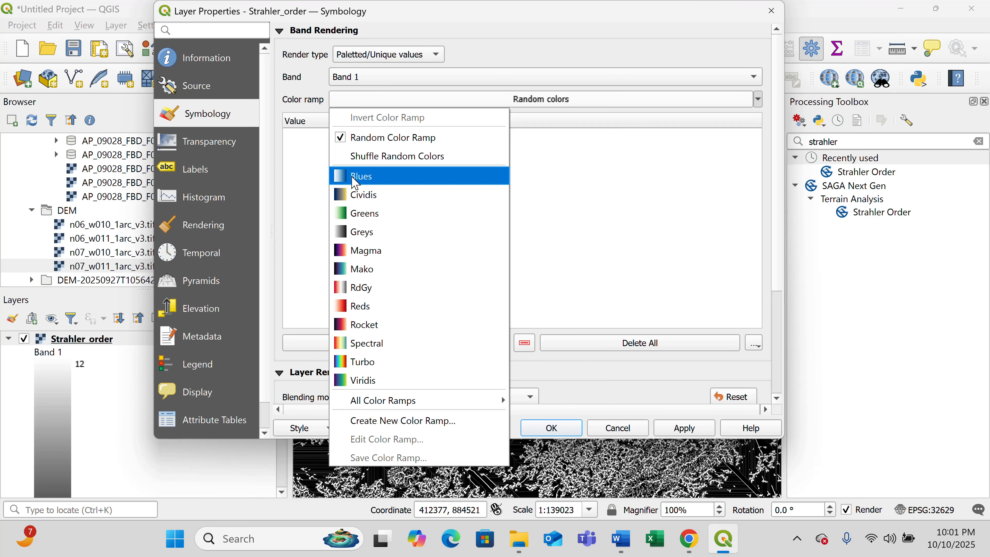
click(353, 182)
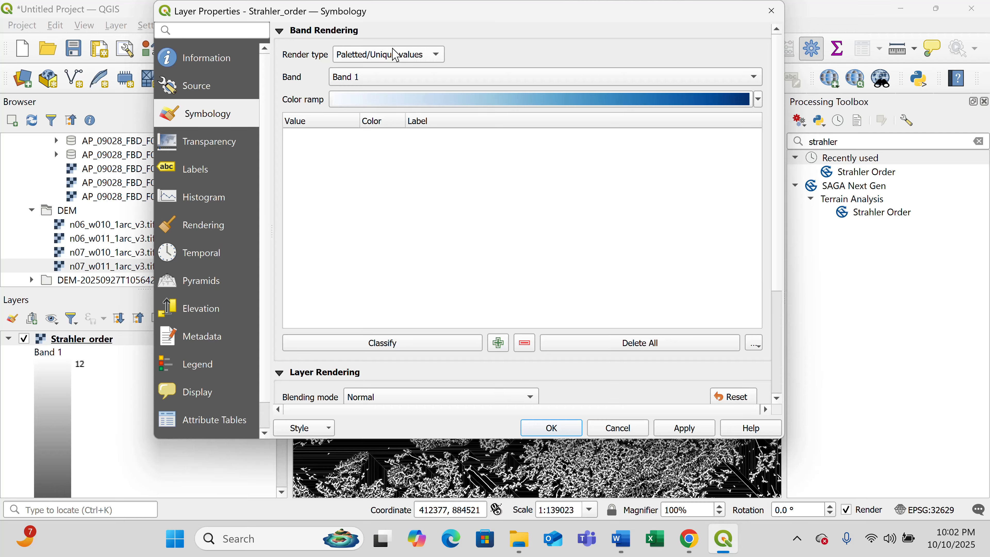
Step: Classify Band 1 of Strahler_order into its unique values, keeping the Paletted/Unique values render type
click(437, 57)
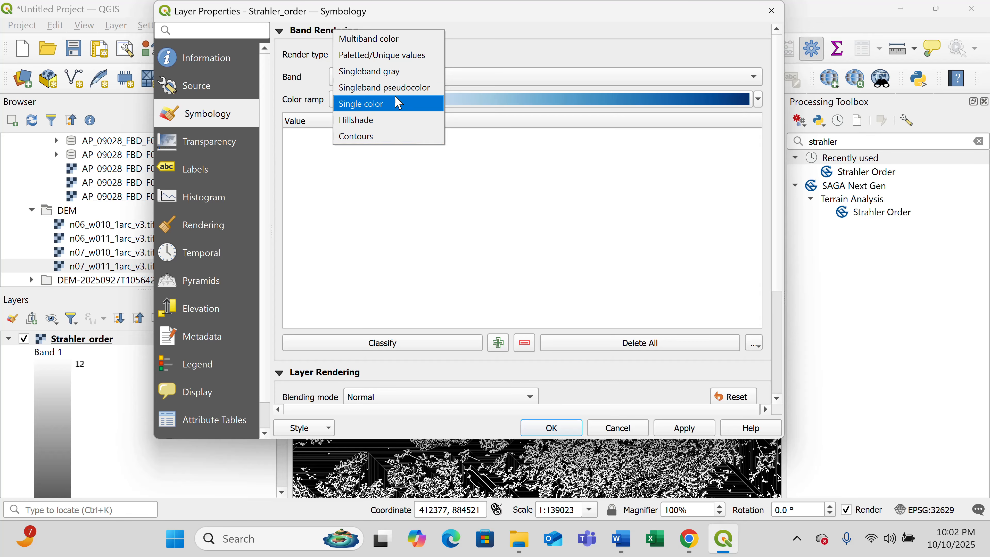
click(418, 187)
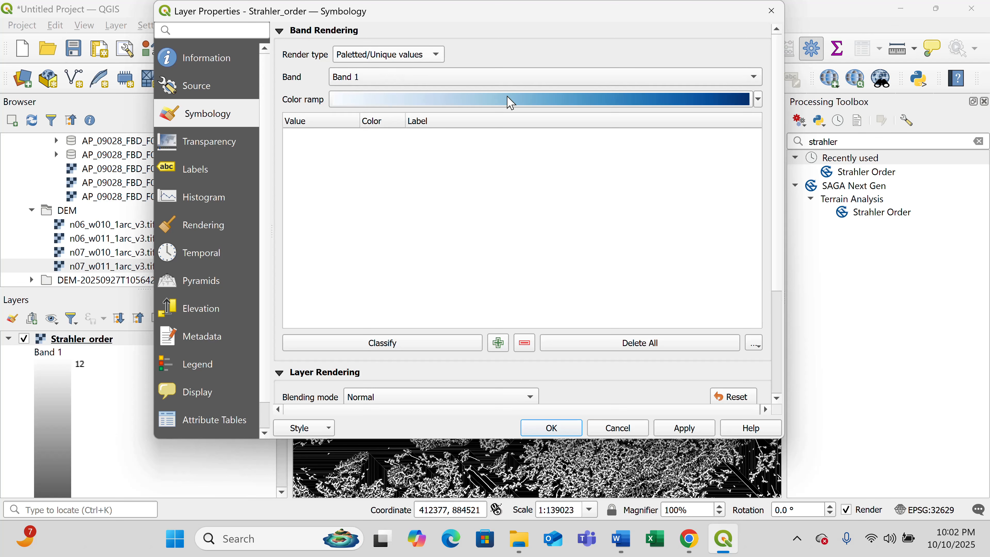
click(390, 345)
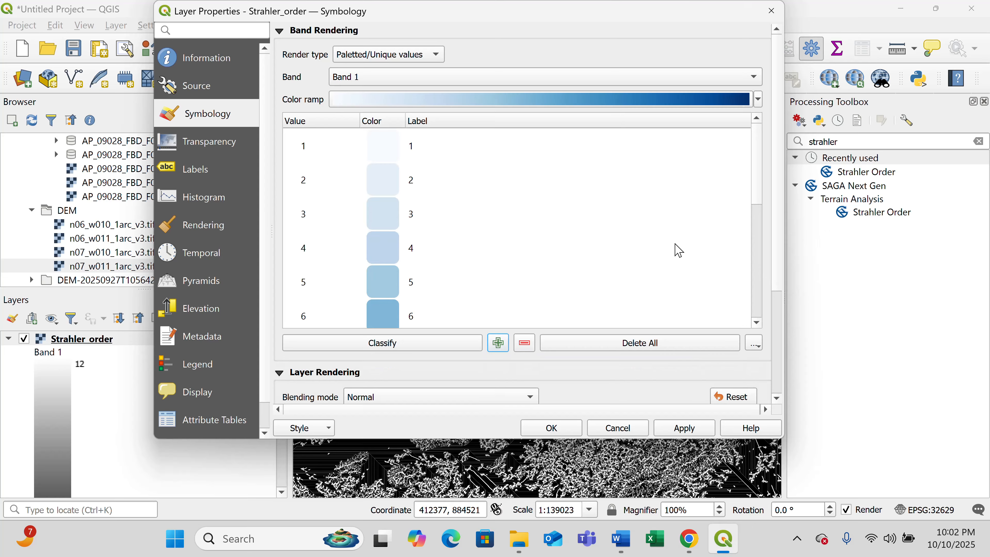
Step: Review the list of classified stream order values and apply the symbology to the Strahler_order layer
click(757, 322)
click(757, 322)
click(757, 322)
click(757, 322)
click(757, 322)
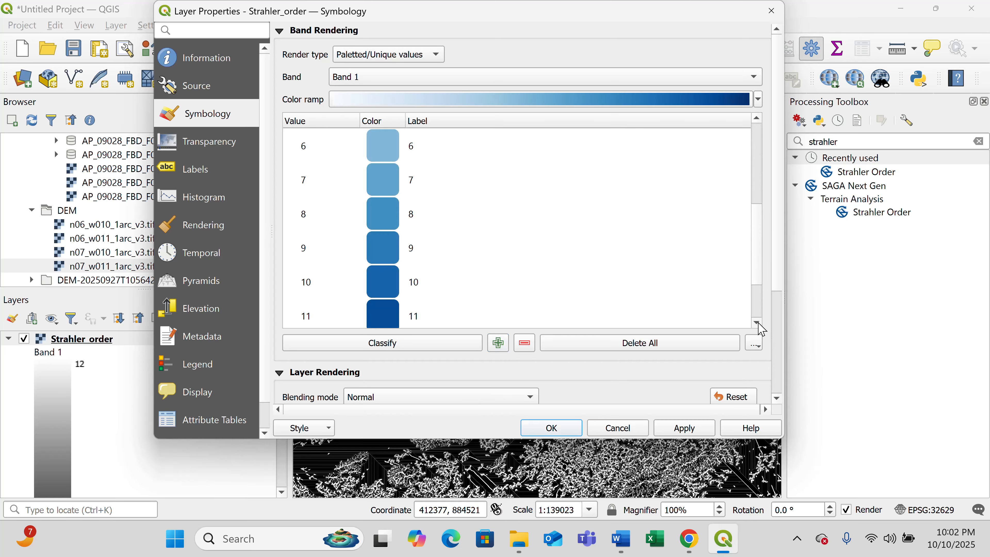
click(757, 322)
click(757, 322)
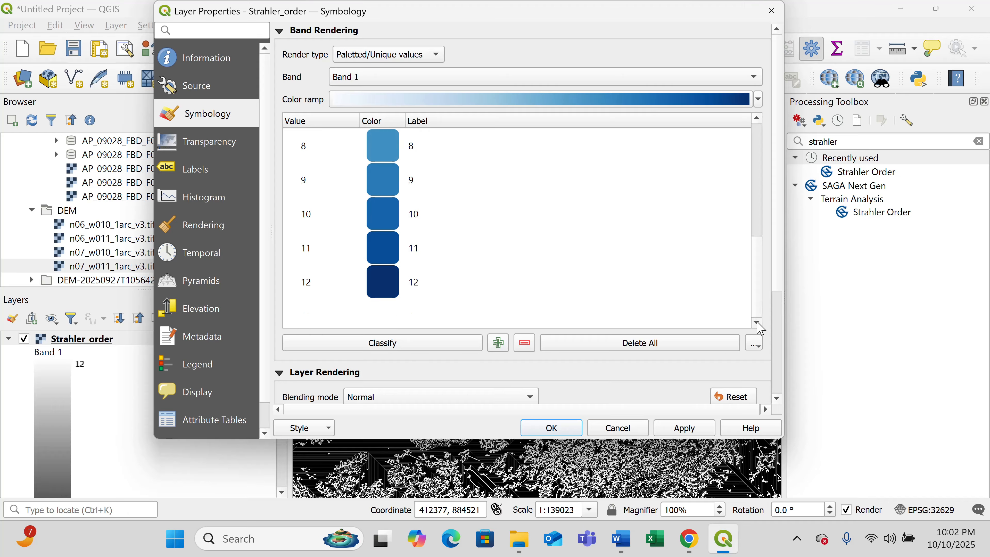
click(757, 118)
click(757, 118)
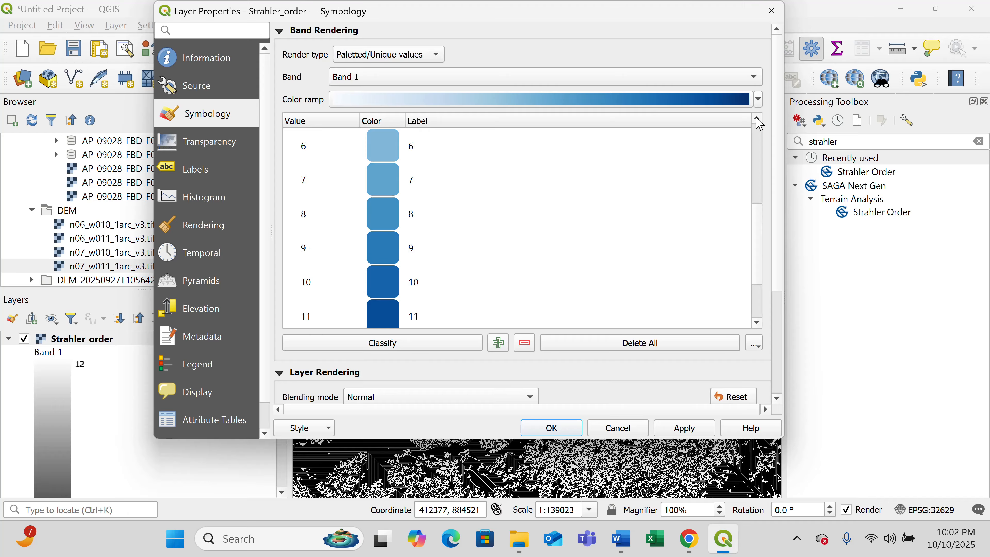
click(757, 118)
click(757, 118)
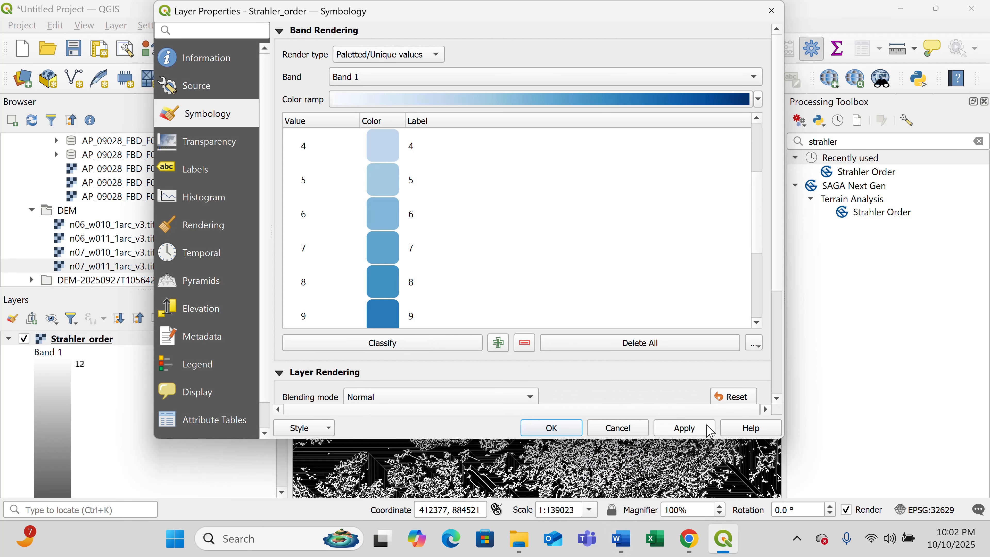
click(687, 433)
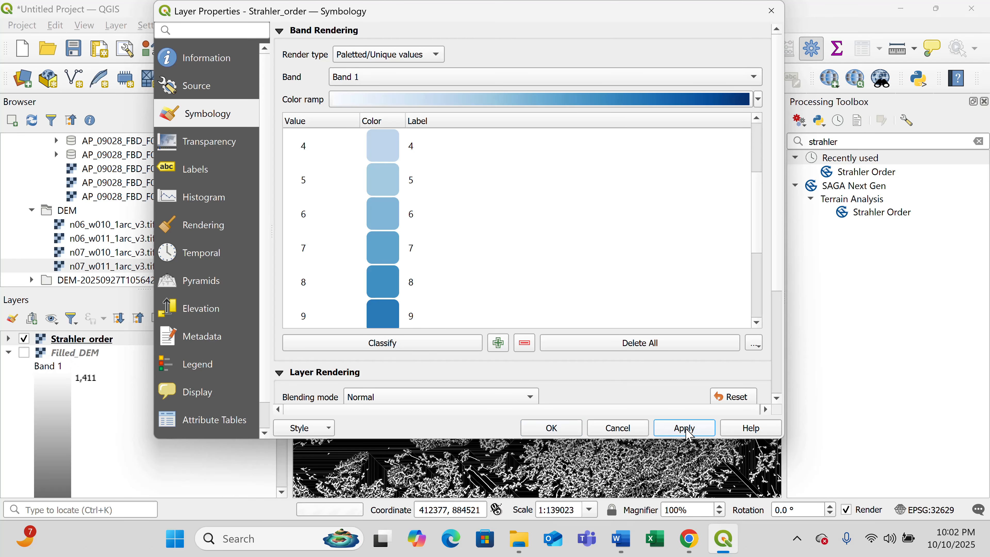
click(571, 432)
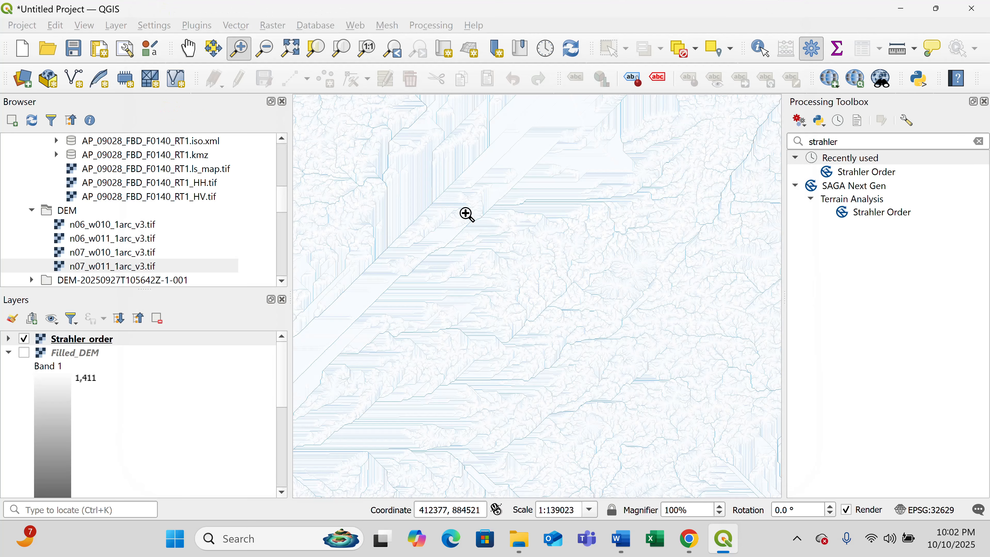
Step: Examine the blue stream network up close on the map and compare it with the Strahler_order legend classes
drag(334, 143, 579, 320)
drag(331, 136, 506, 238)
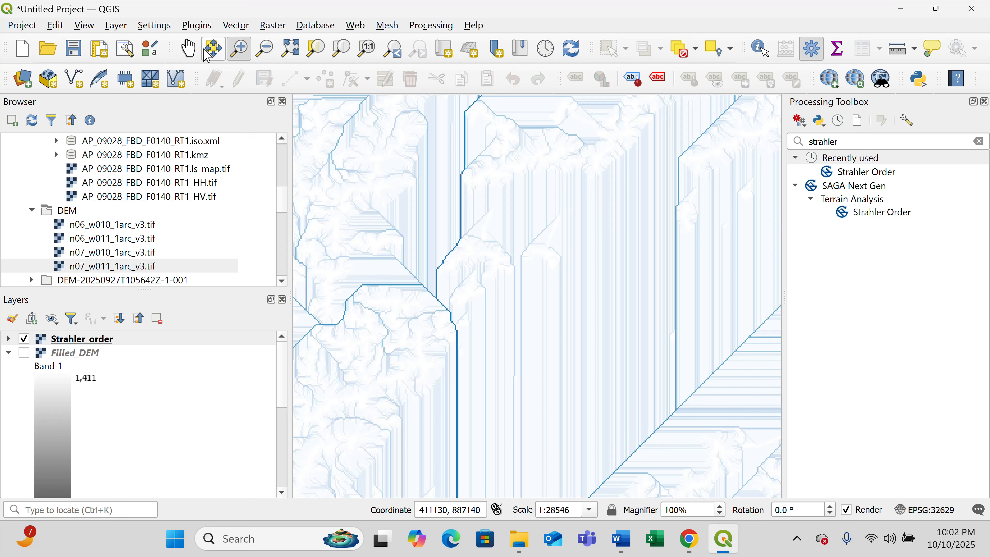
click(7, 340)
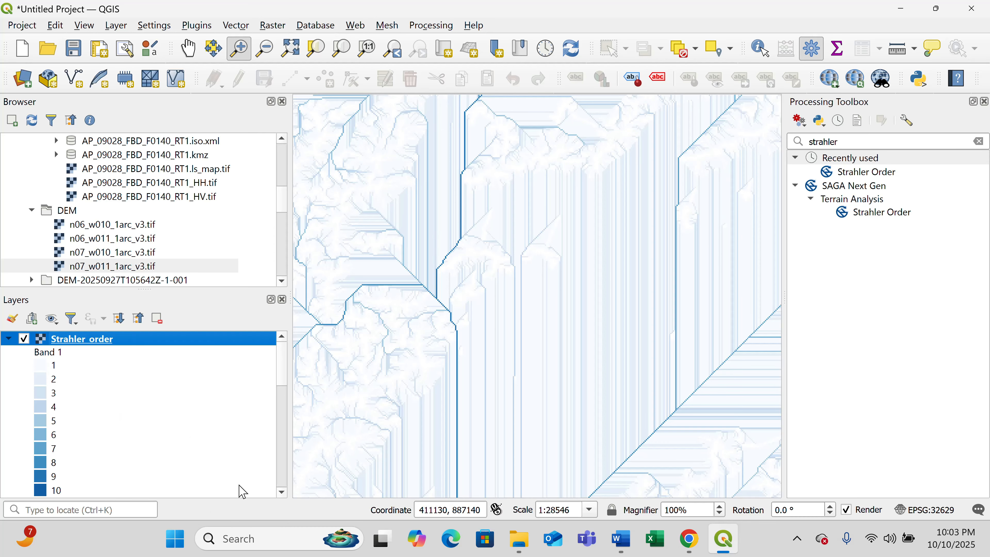
click(282, 493)
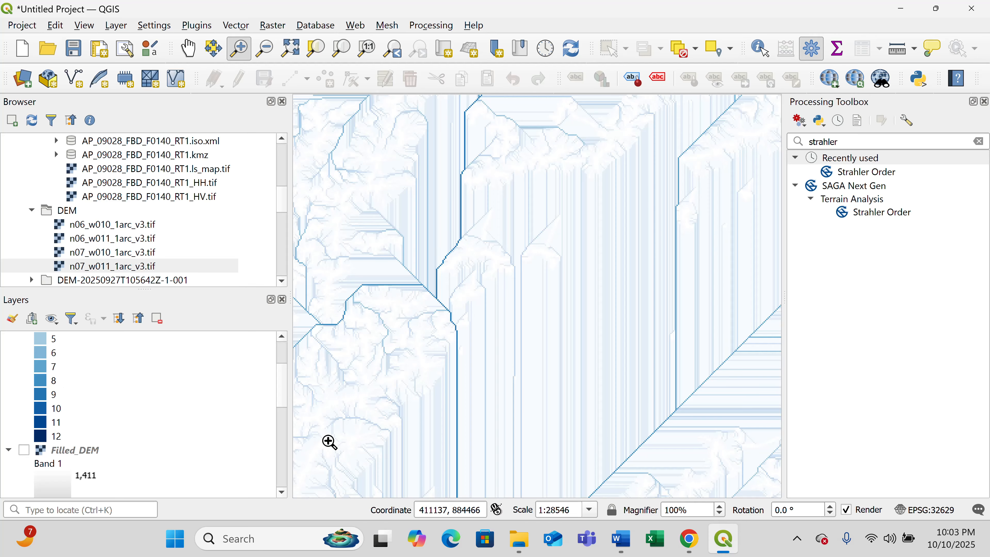
scroll(282, 344, up, 2)
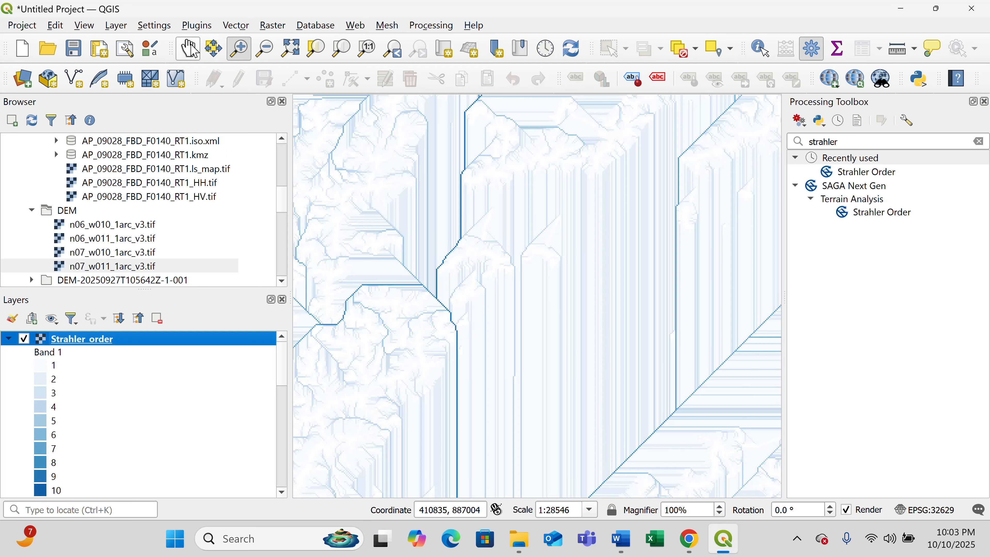
click(188, 48)
drag(471, 239, 603, 317)
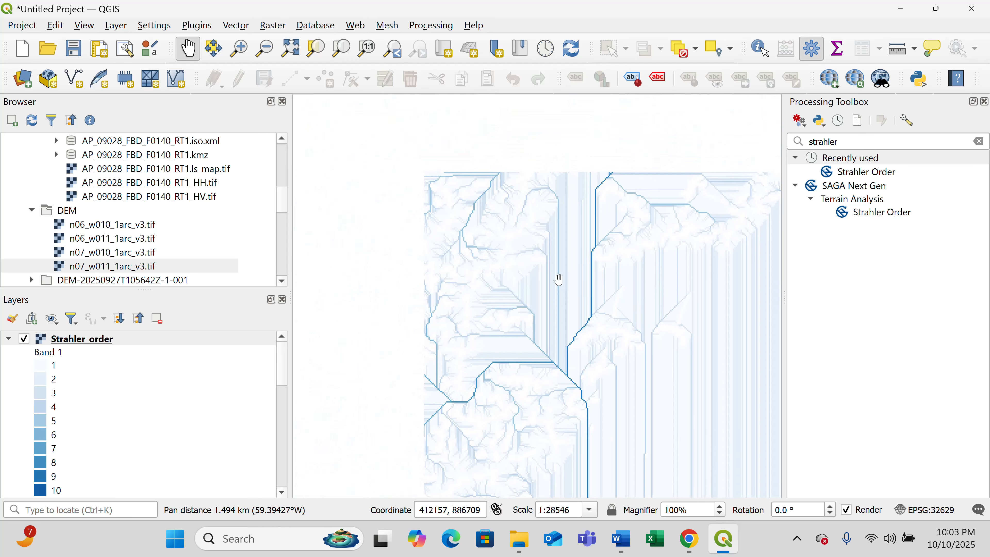
drag(567, 225, 607, 224)
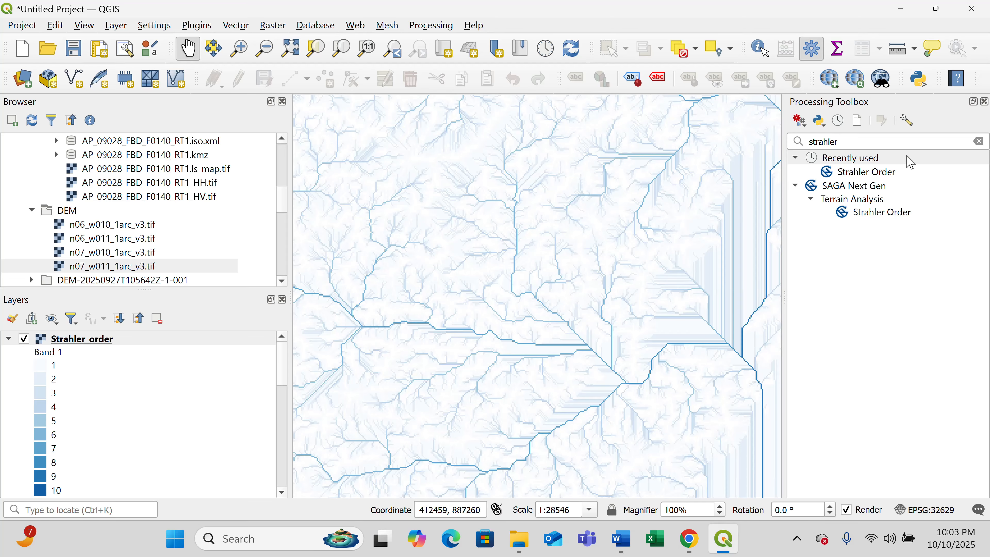
Step: Replace the toolbox search with "chann" and open the SAGA Channel Network and Drainage Basins algorithm
click(861, 143)
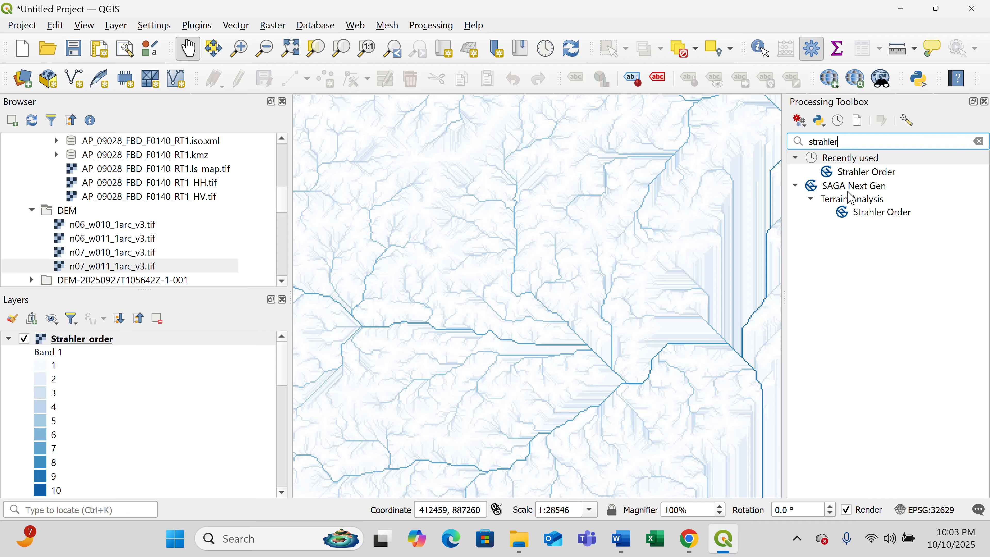
key(BackSpace)
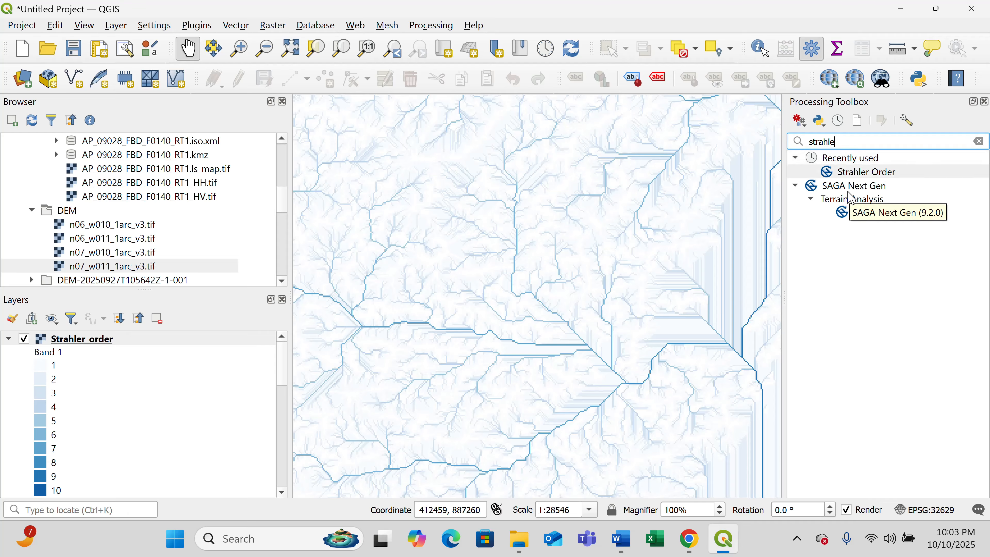
key(BackSpace)
key(BackSpace)
key(BackSpace)
key(BackSpace)
key(BackSpace)
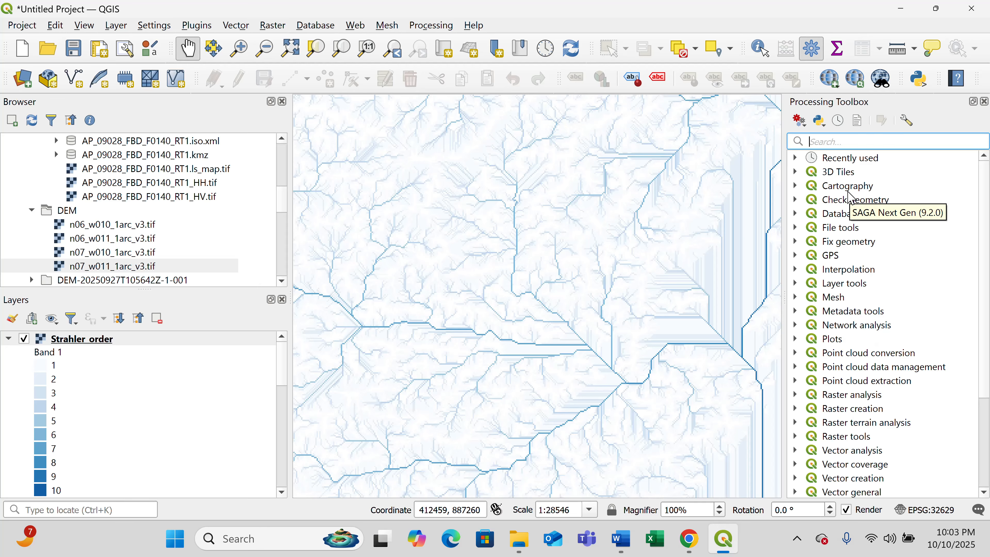
text(chann)
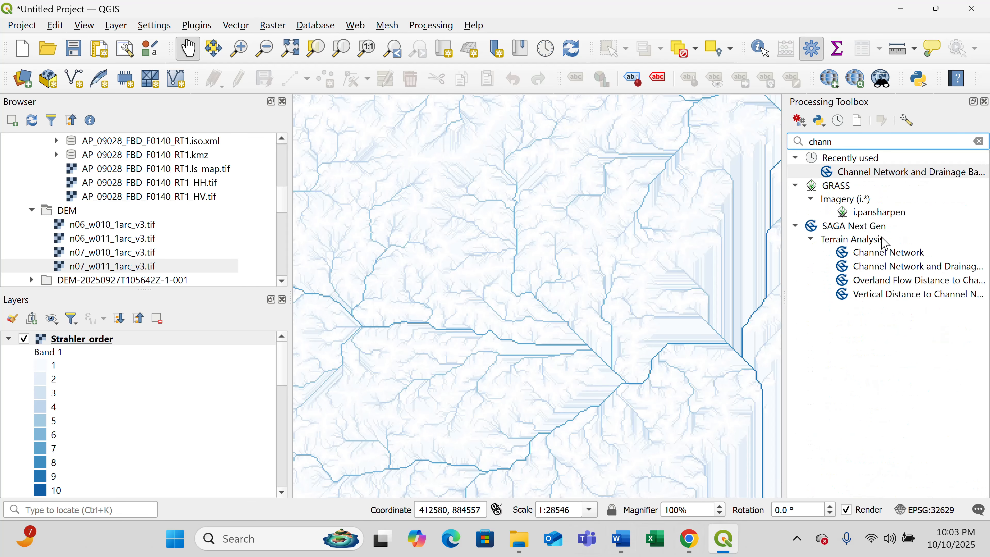
double_click(895, 176)
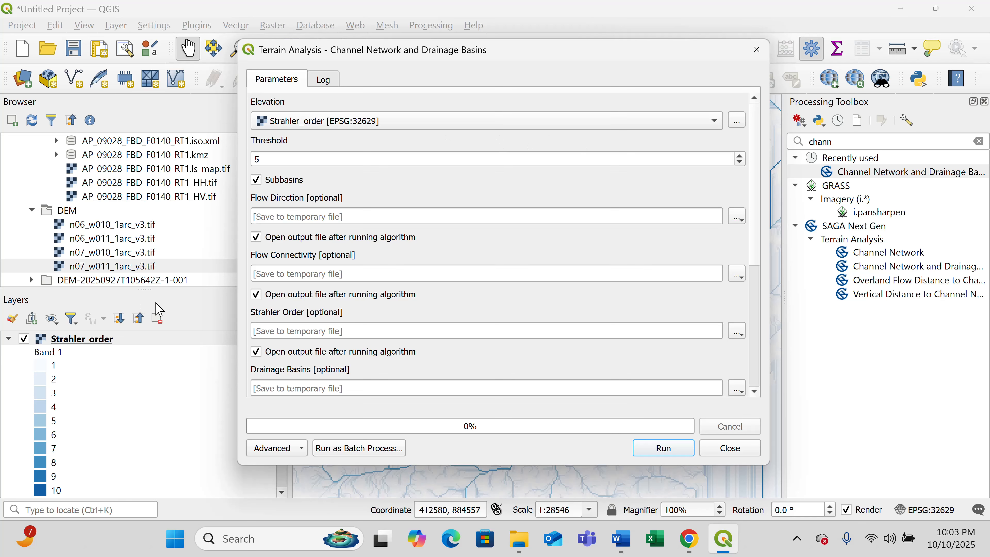
Step: Set Filled_DEM [EPSG:32629] as the elevation input and raise the channel threshold to 6
click(716, 120)
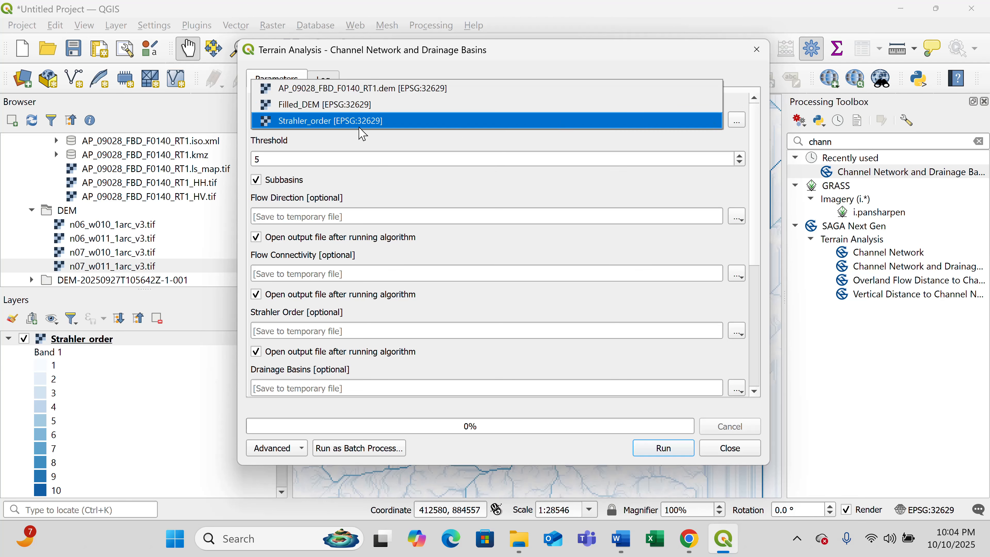
click(322, 105)
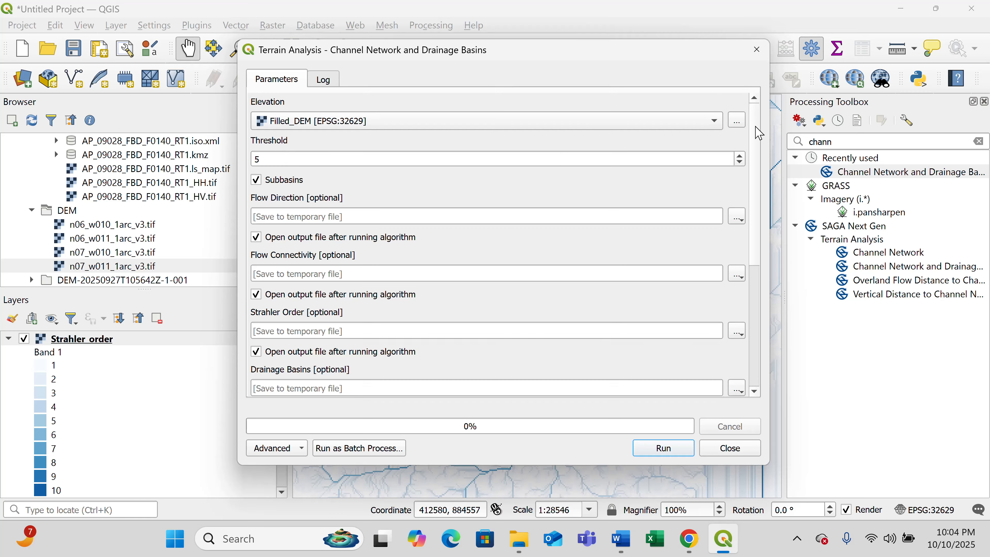
click(740, 156)
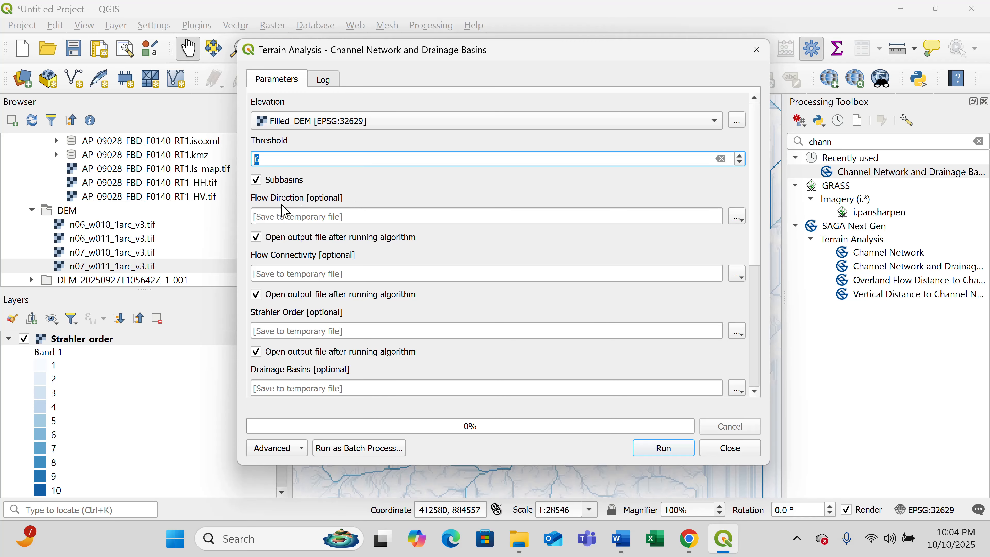
Step: Turn off loading of the optional Flow Direction, Flow Connectivity, Strahler Order and Drainage Basins outputs after the run
click(261, 241)
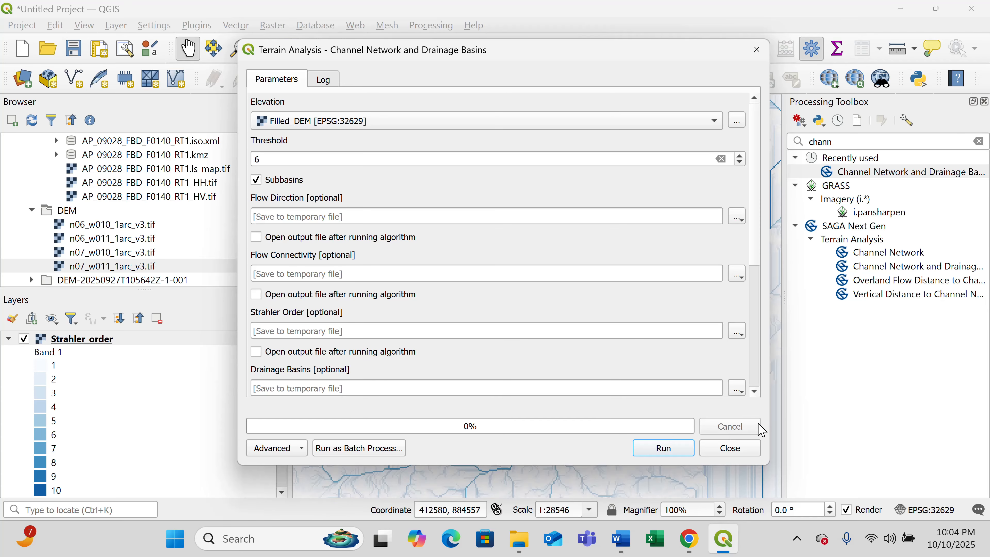
click(756, 392)
click(755, 392)
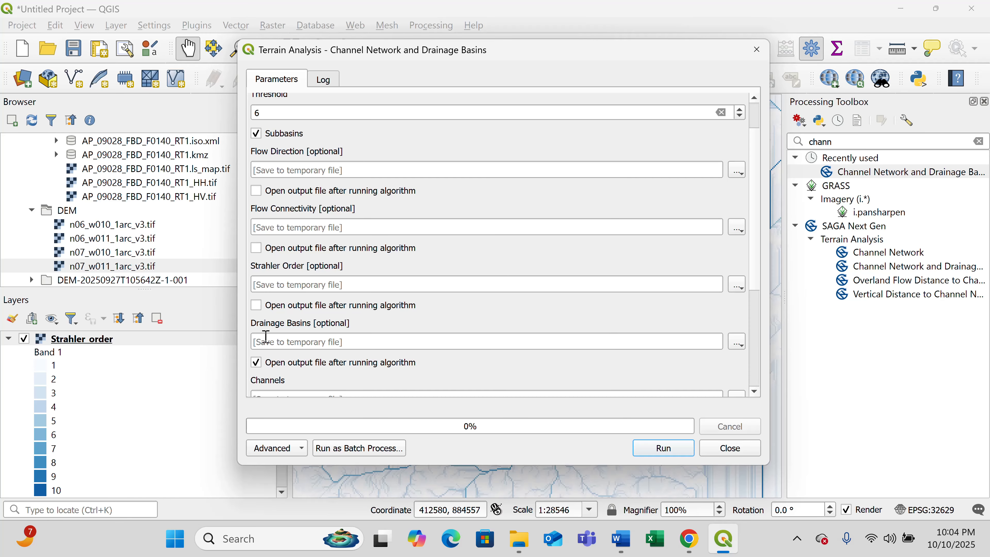
click(257, 364)
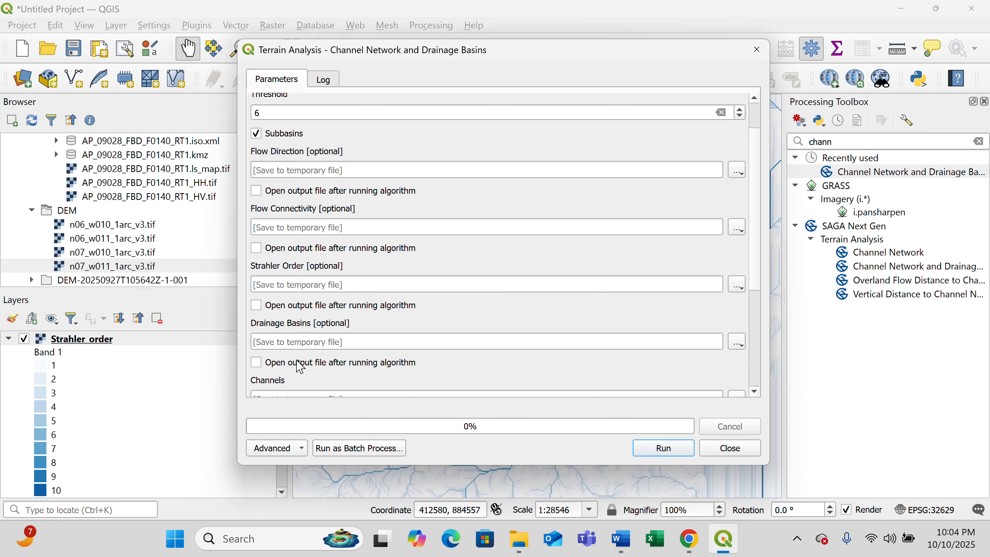
Step: Save the Channels output as a shapefile named Channels in the Stream Order folder
click(755, 391)
click(756, 392)
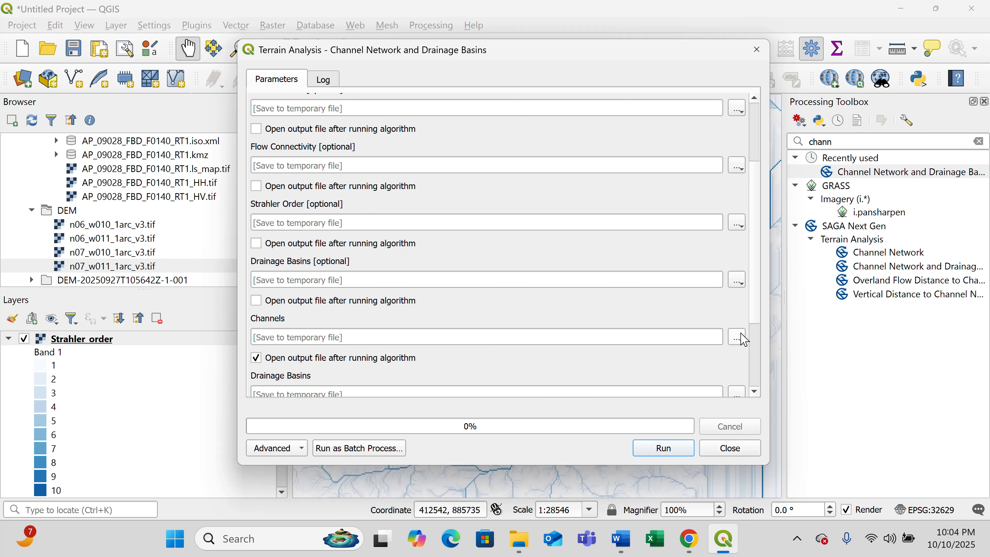
click(738, 341)
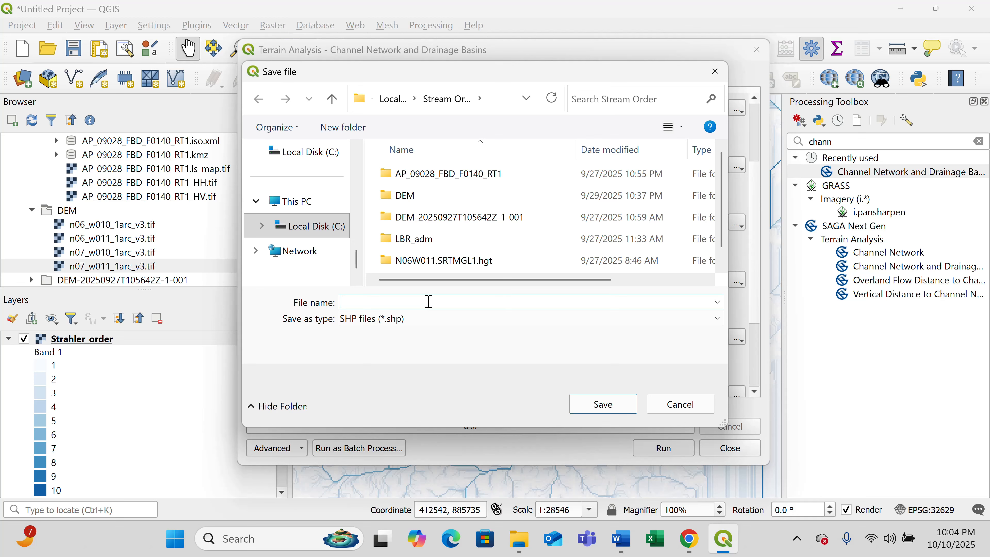
text(Channels)
click(601, 406)
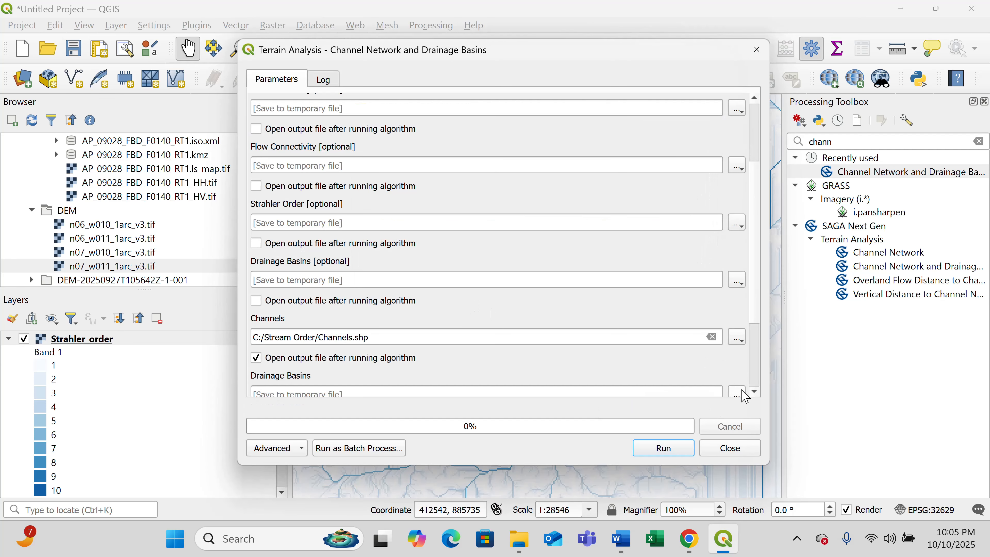
Step: Turn off loading of the Junctions and vector Drainage Basins outputs, and run Channel Network and Drainage Basins
scroll(755, 393, down, 3)
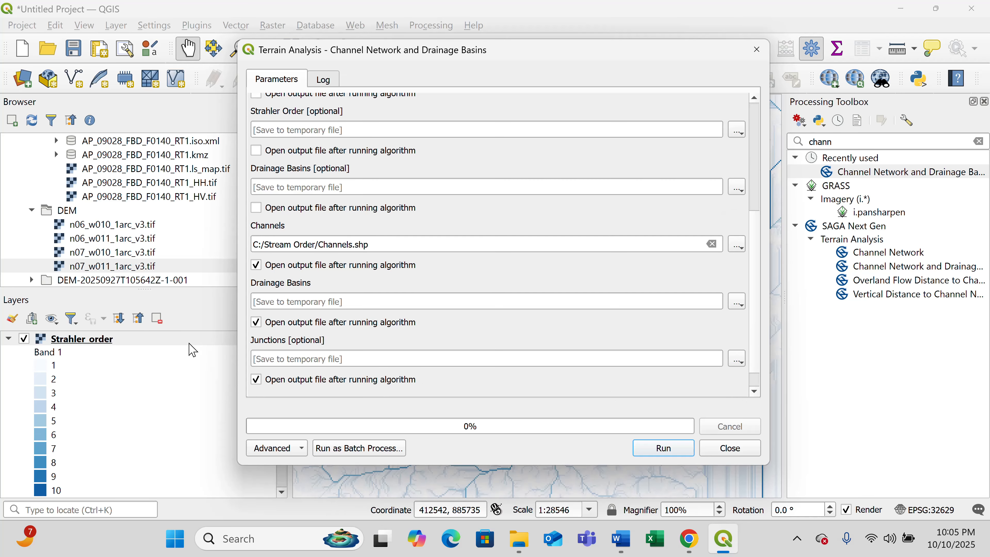
click(256, 380)
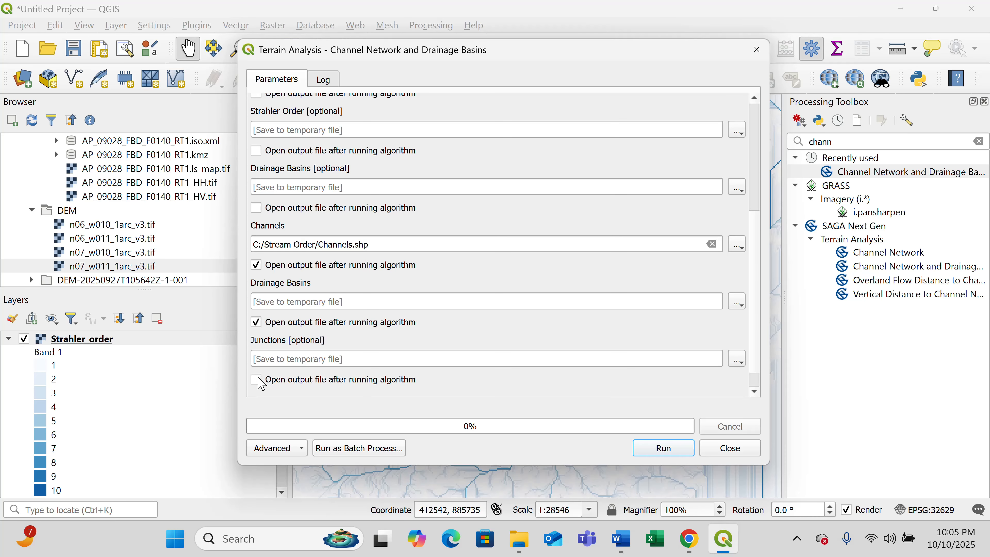
click(259, 327)
click(667, 453)
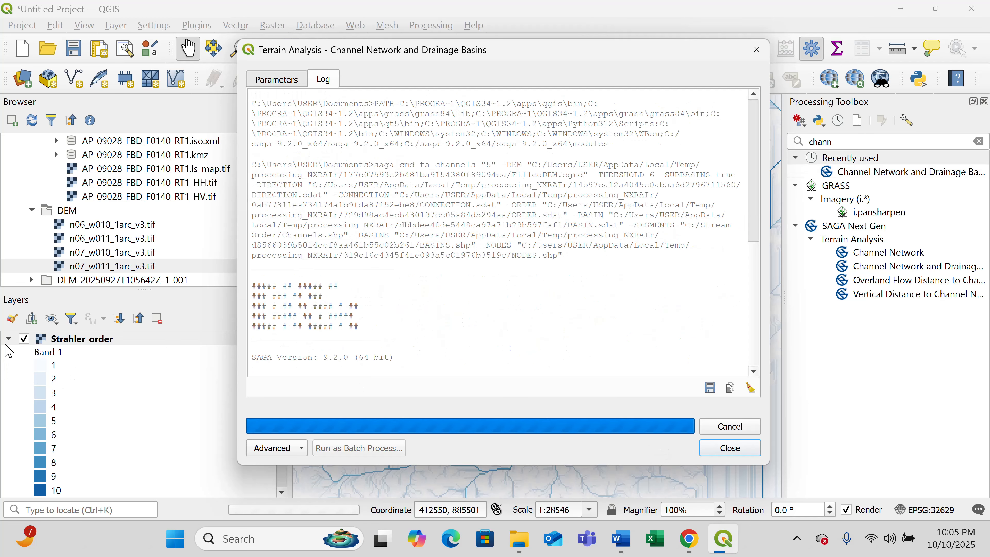
Step: Hide the Strahler_order layer and close the finished algorithm window along with the Processing Toolbox
click(24, 339)
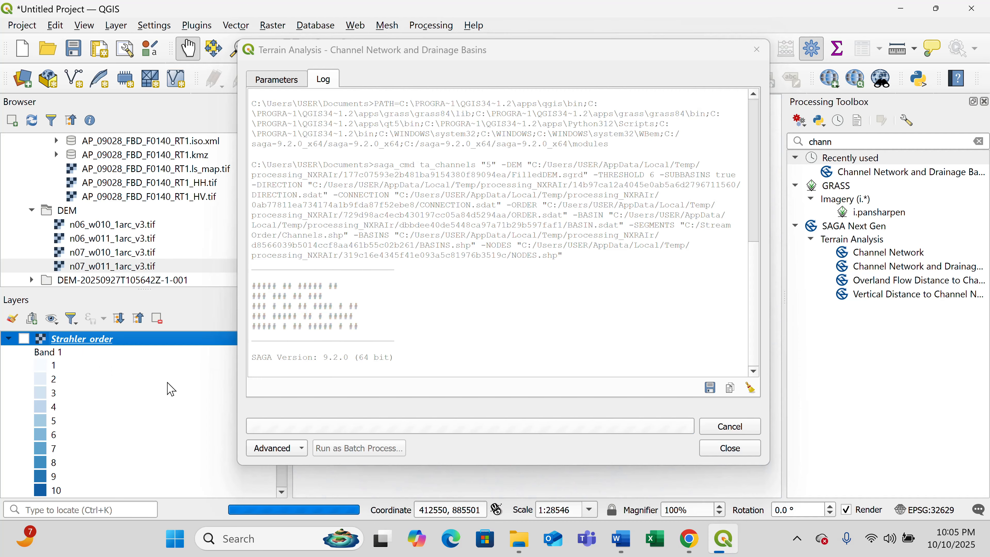
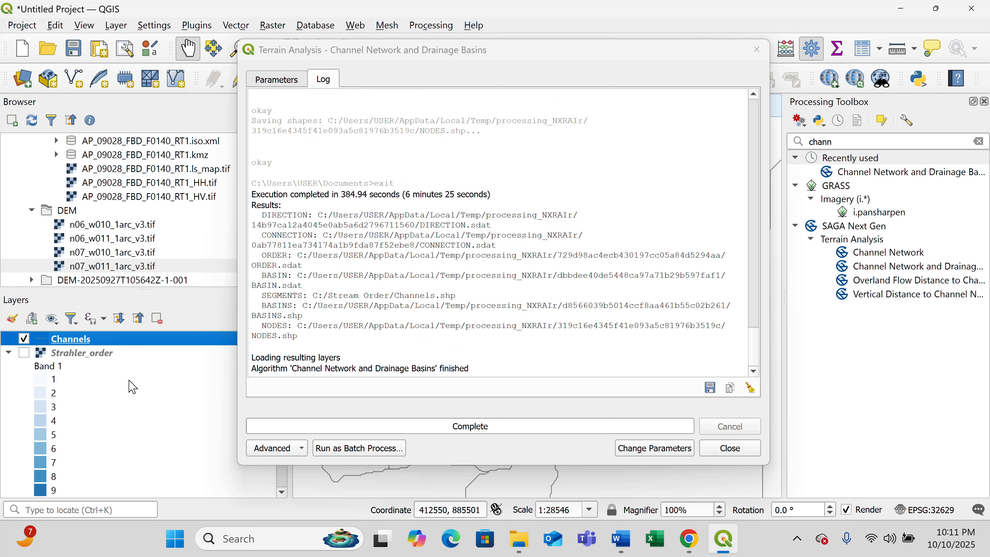
click(744, 453)
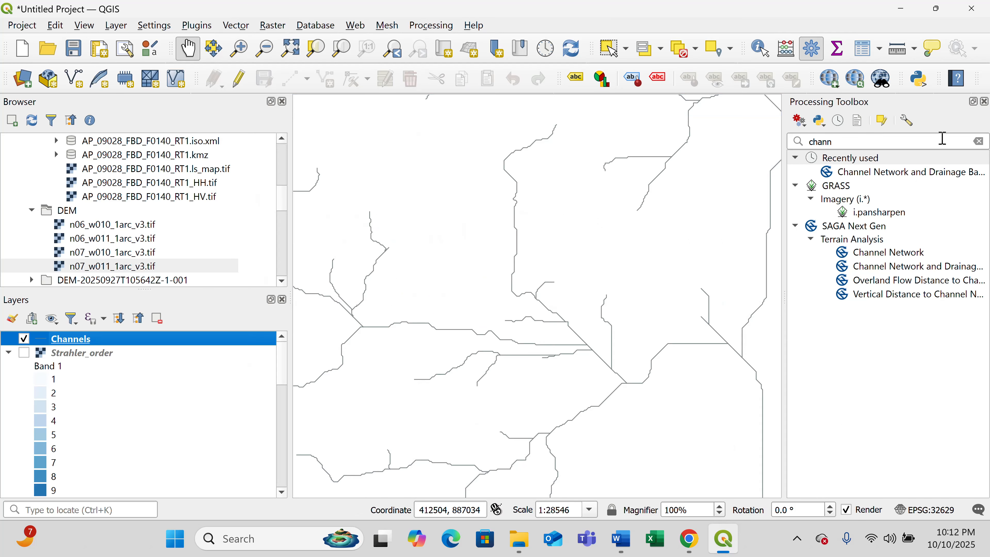
click(985, 102)
Step: Examine the extracted Channels network on the map at a smaller scale and across neighbouring areas
scroll(745, 229, up, 1)
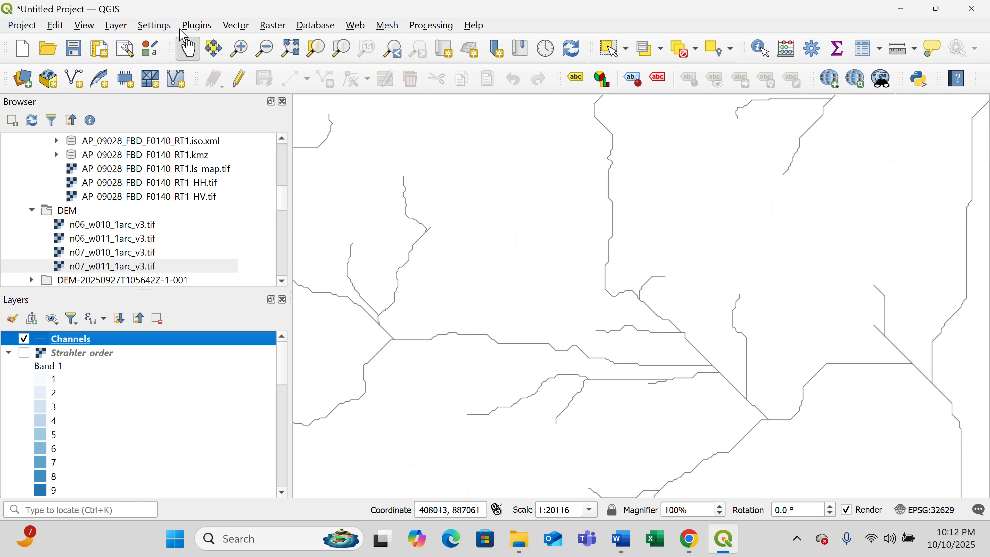
click(268, 51)
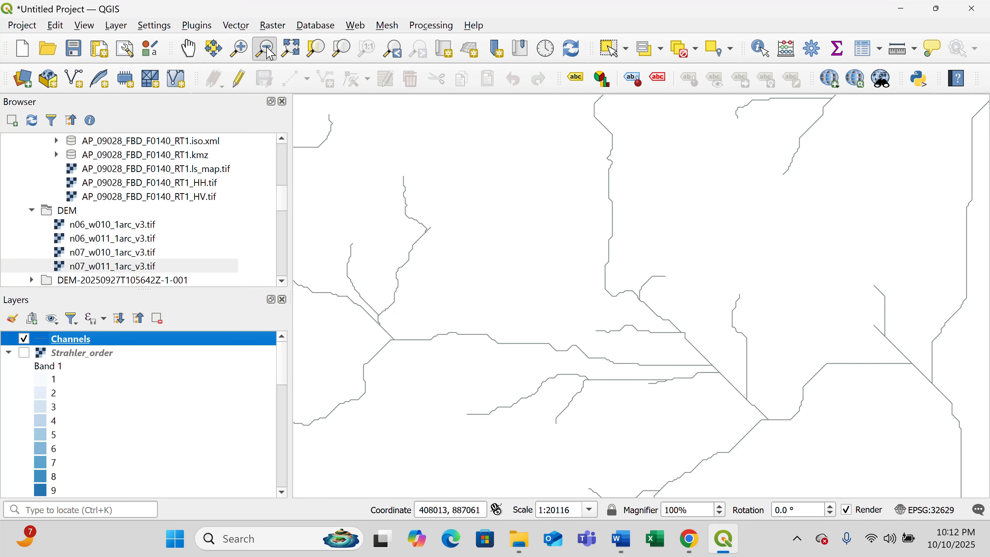
drag(419, 136, 726, 429)
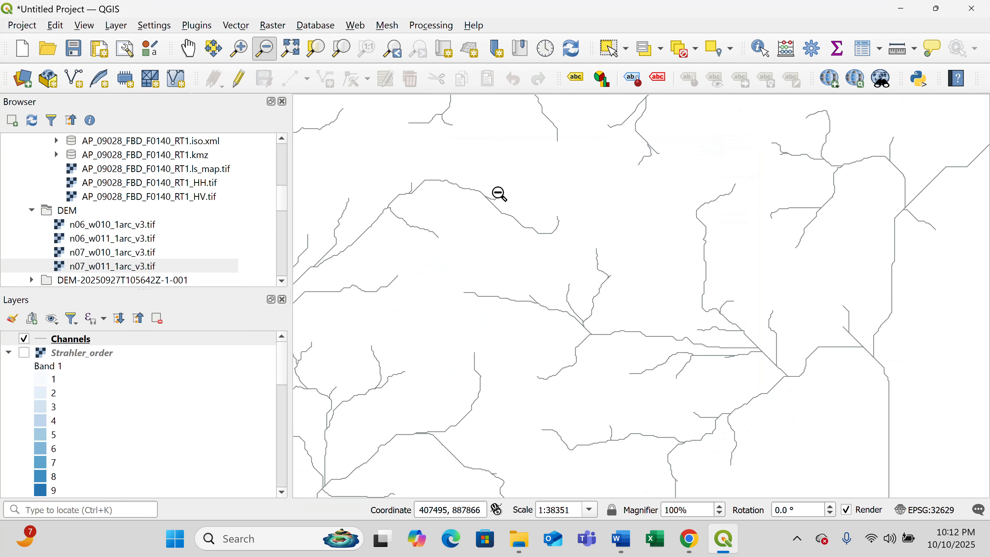
drag(494, 187, 766, 412)
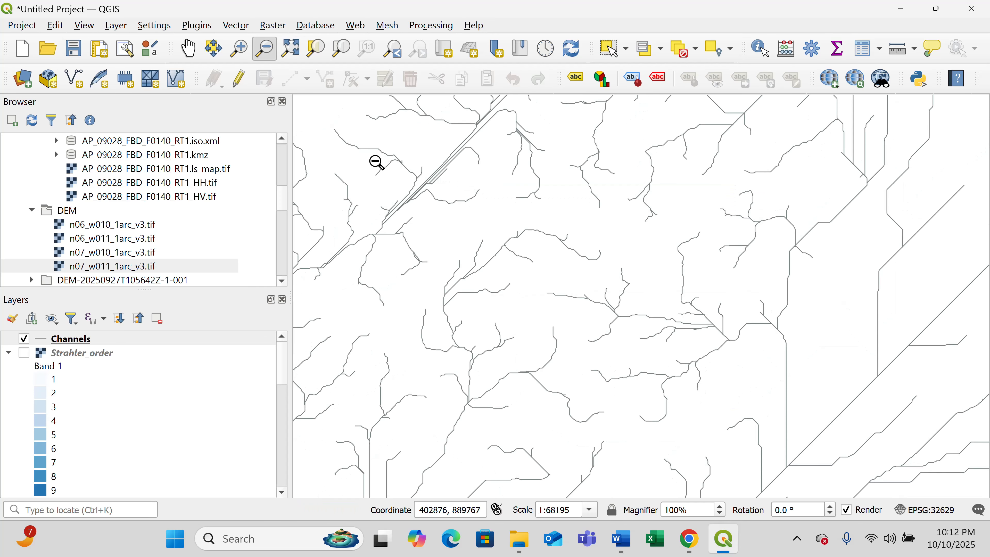
click(189, 49)
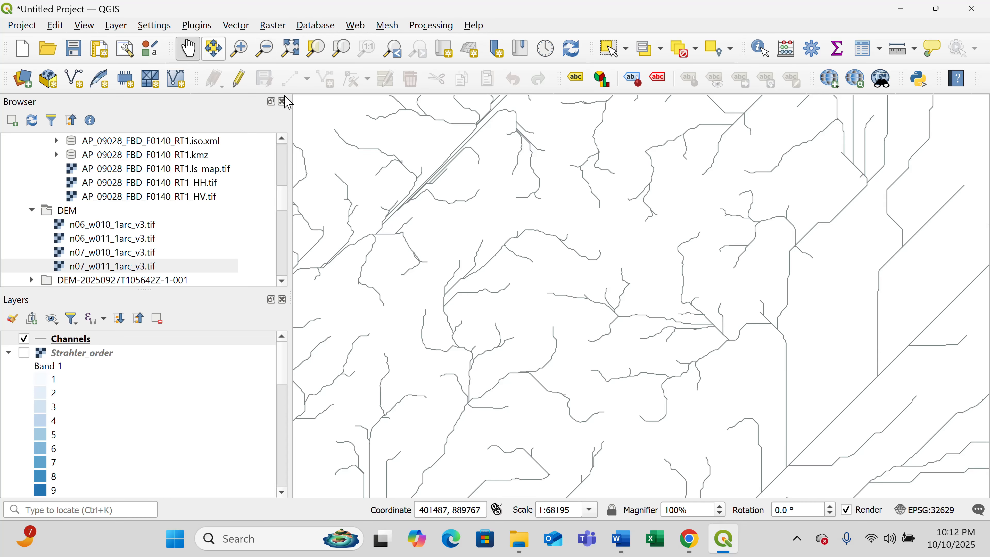
drag(436, 160, 650, 208)
drag(683, 251, 575, 187)
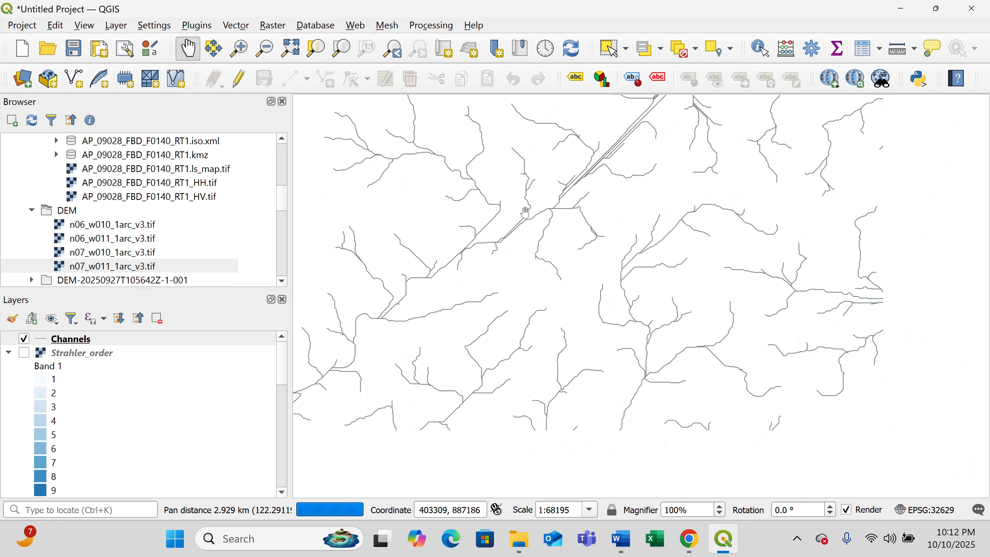
drag(525, 213, 623, 243)
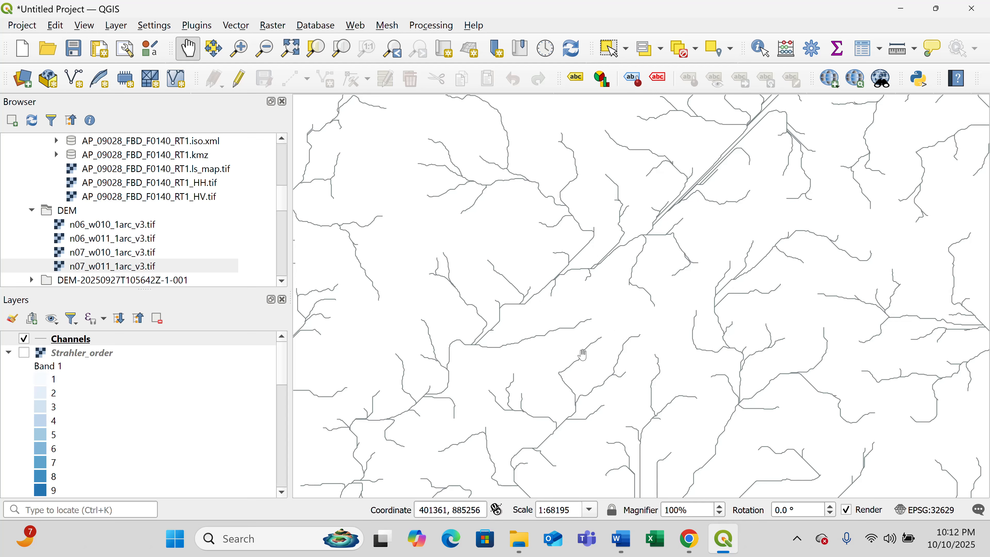
drag(583, 354, 563, 304)
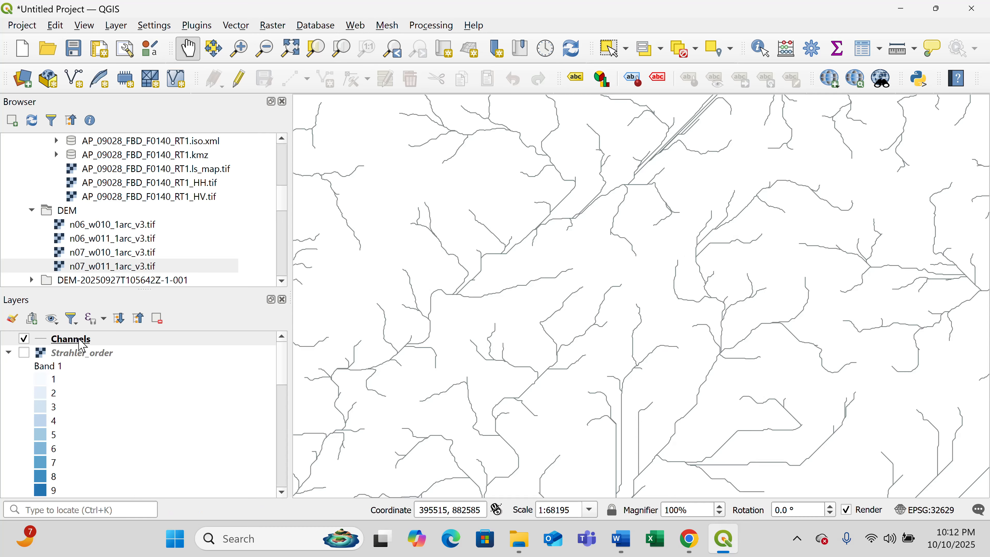
Step: Set the Channels layer symbology to Categorized on the ORDER field with random colors and classify its values
right_click(69, 345)
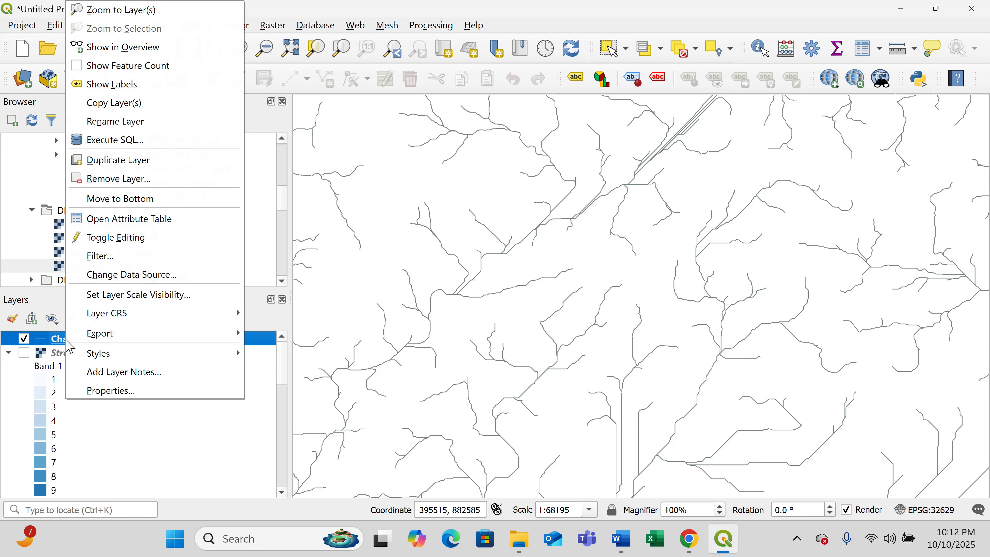
click(128, 395)
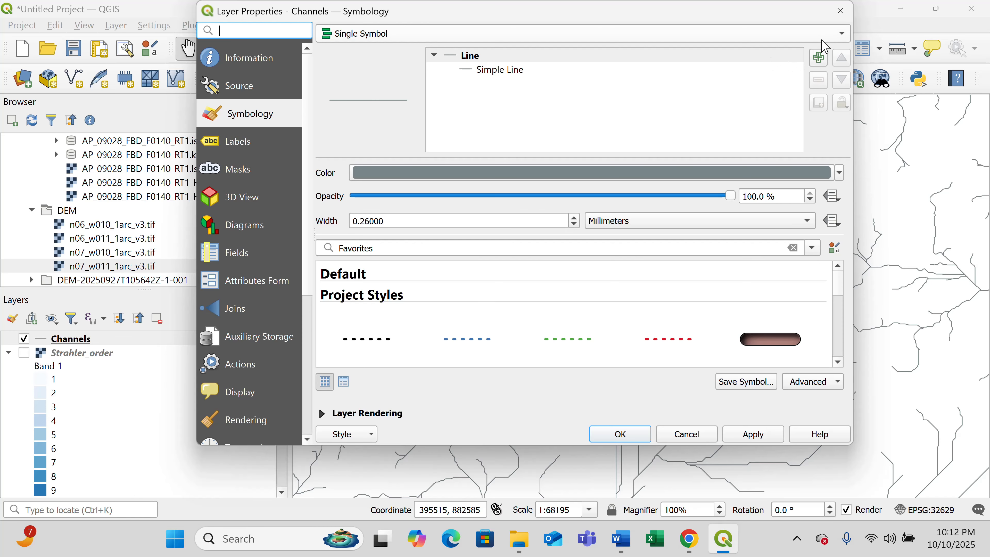
click(842, 38)
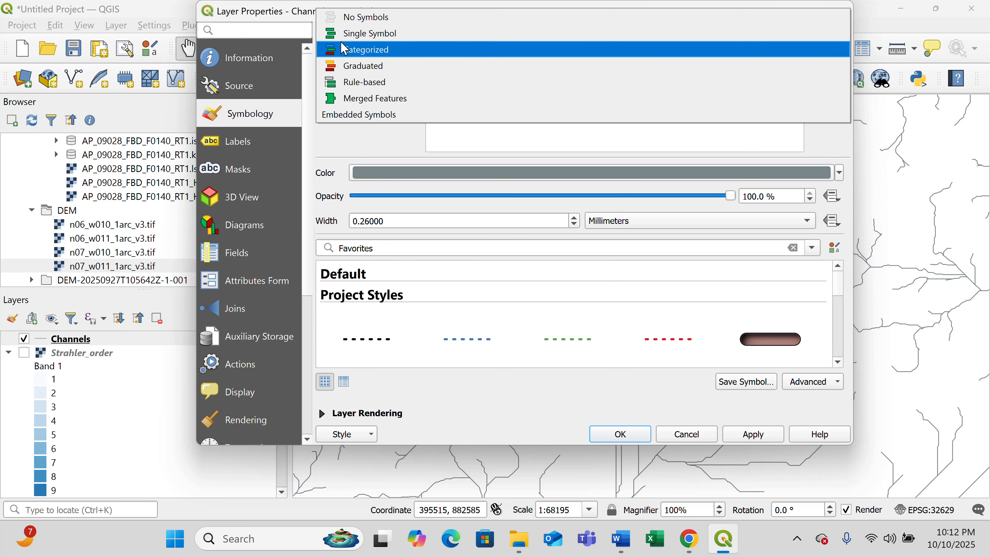
click(389, 58)
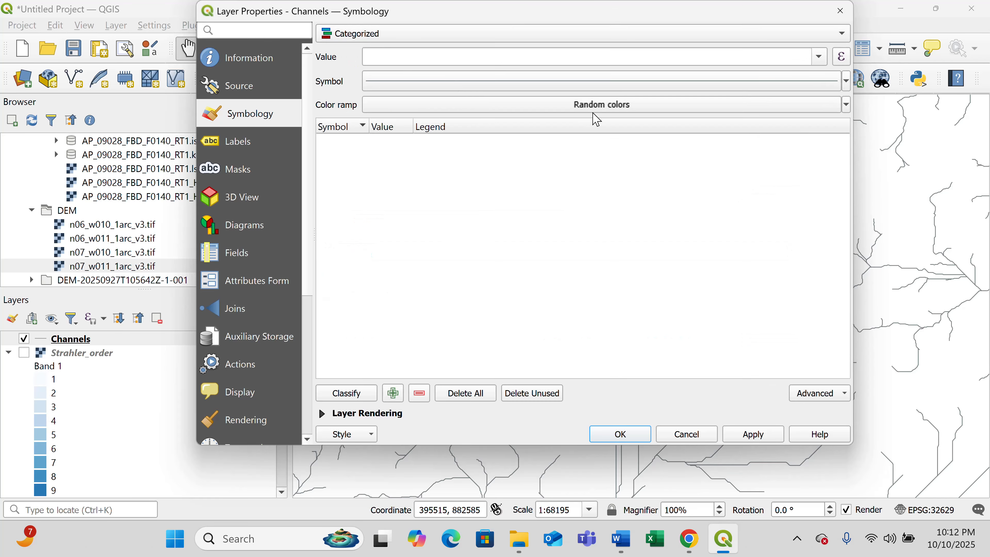
click(821, 57)
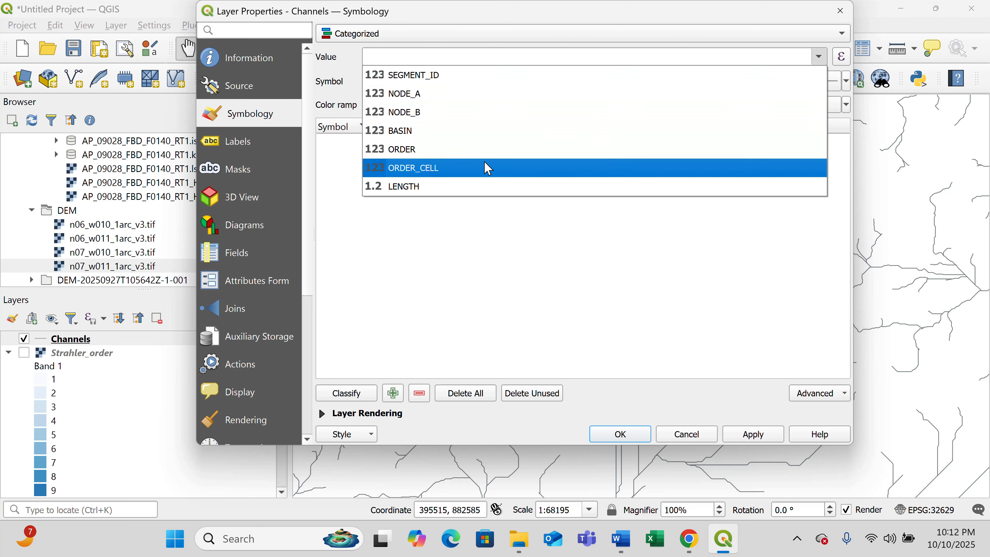
click(433, 155)
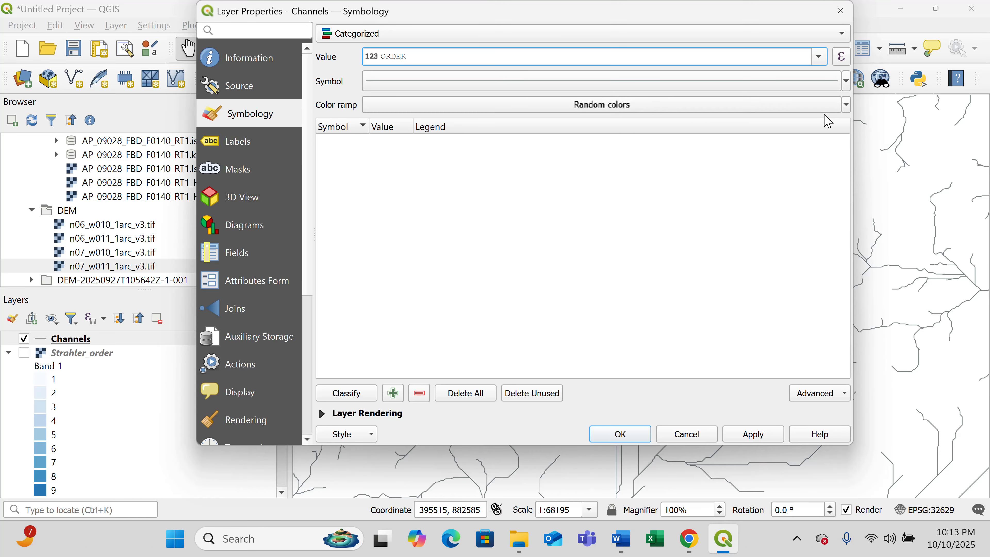
click(358, 396)
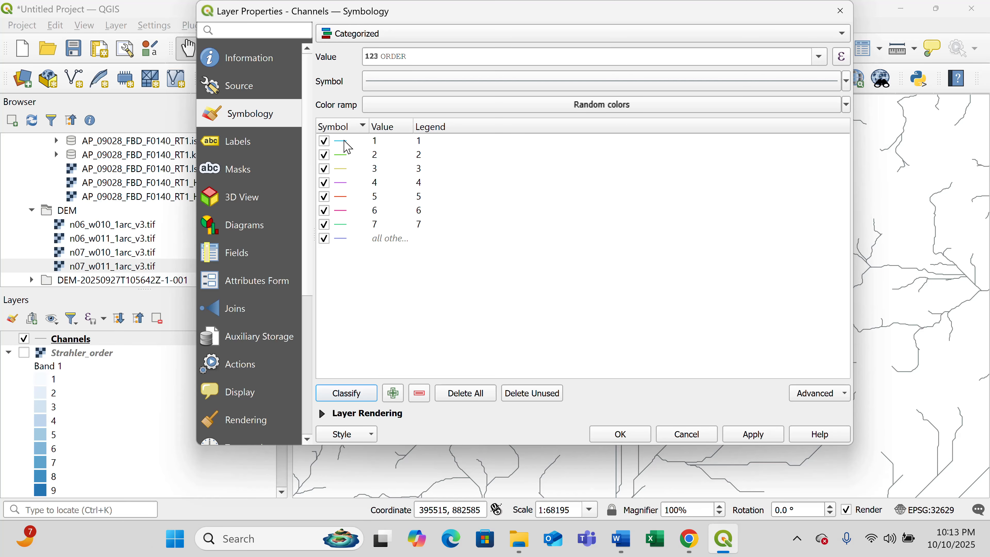
Step: Set the stroke width of the order 1 channel line to 0.06 mm, keeping its color
double_click(348, 147)
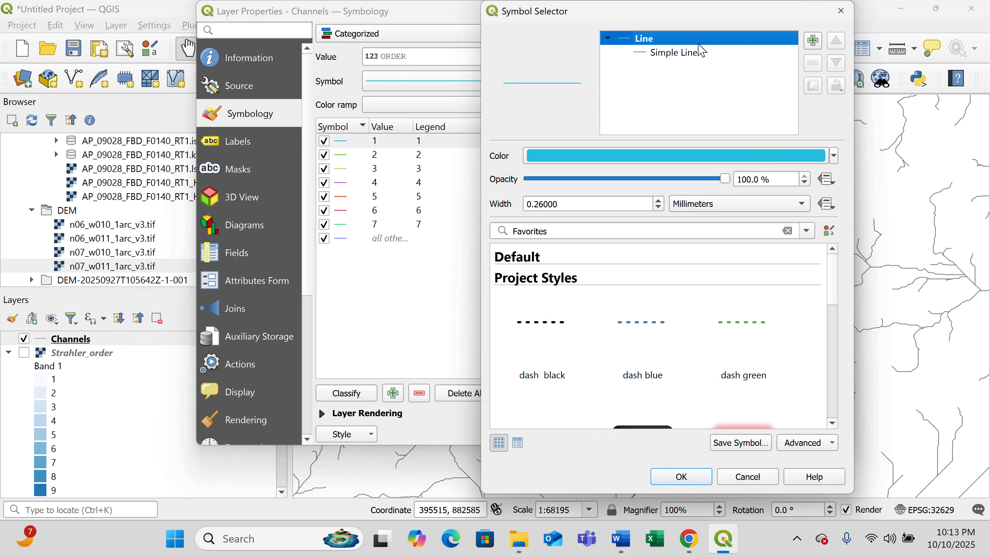
click(679, 55)
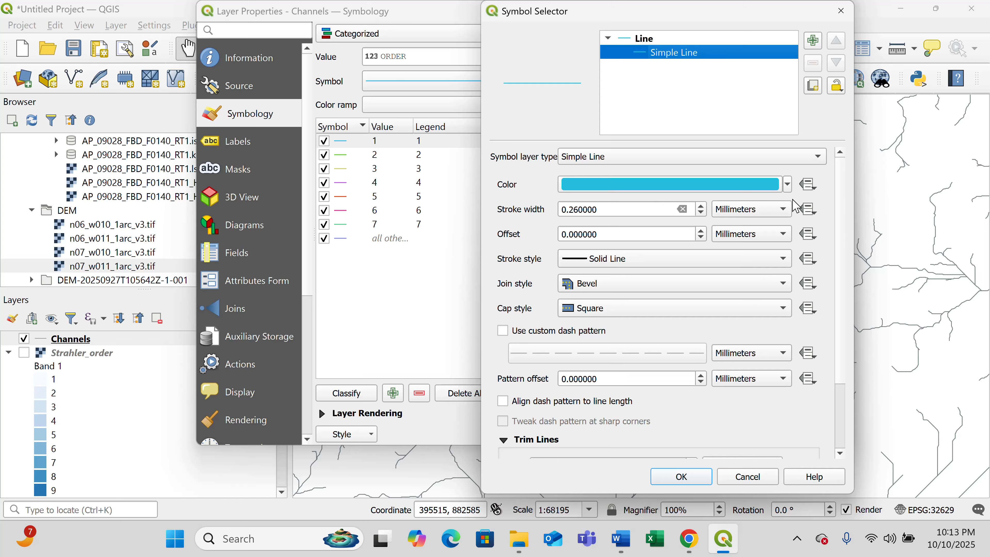
click(701, 214)
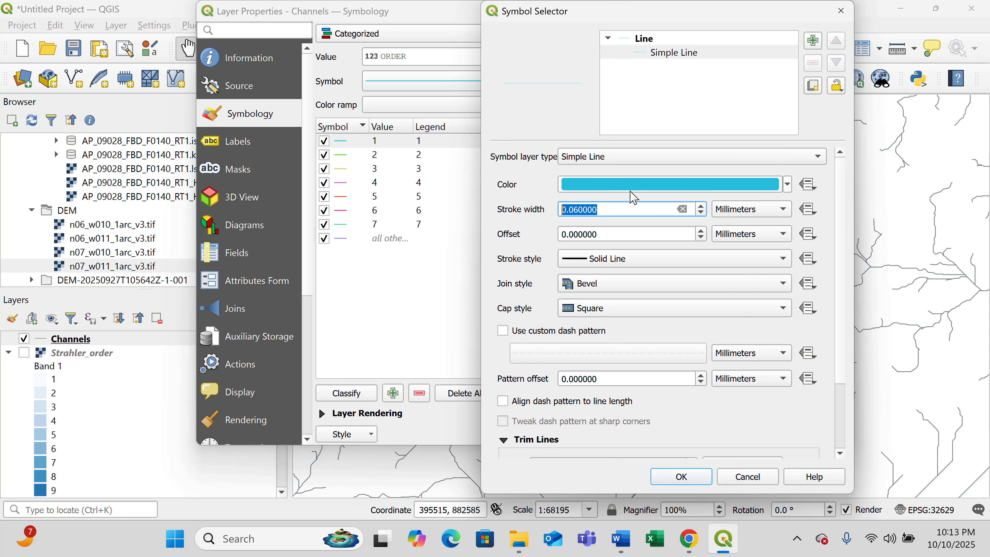
click(628, 213)
click(787, 187)
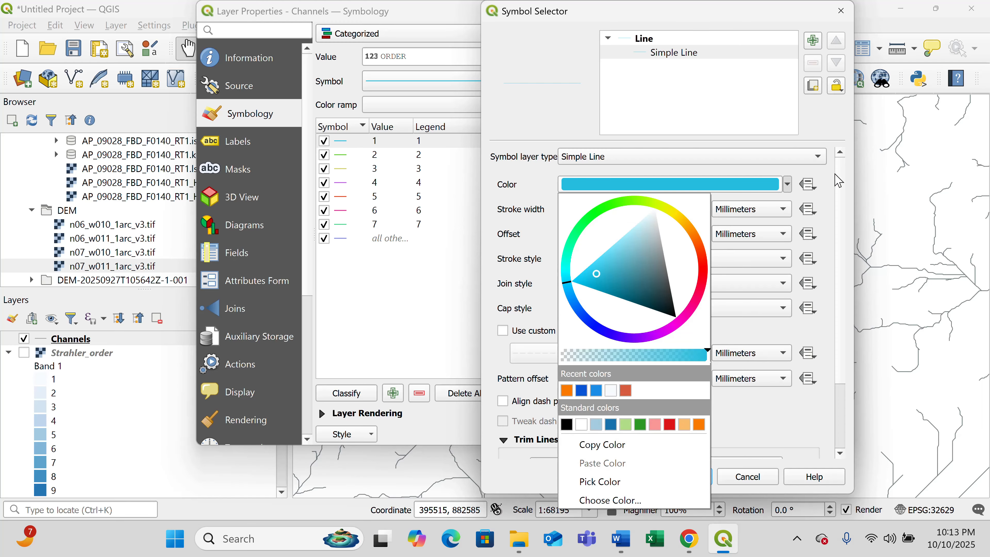
click(840, 190)
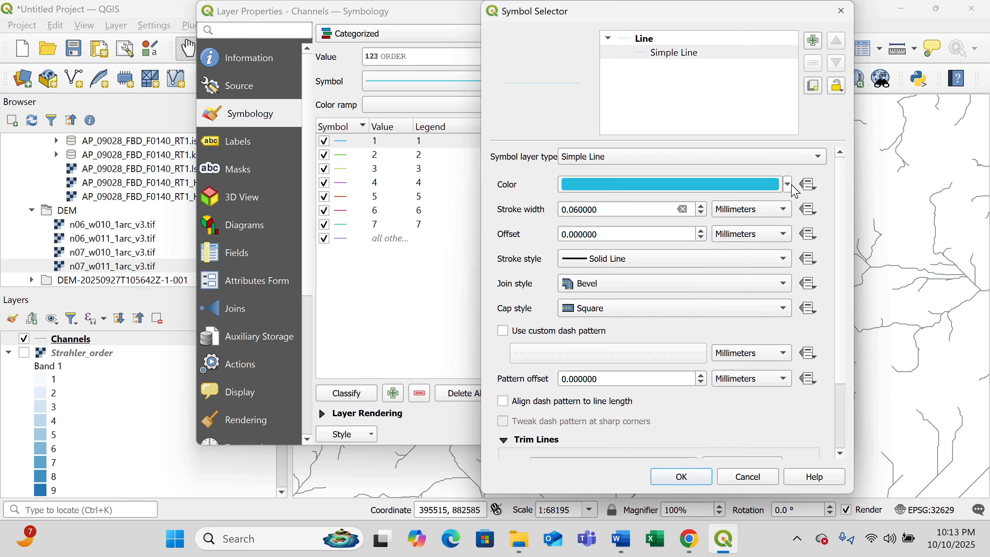
click(688, 477)
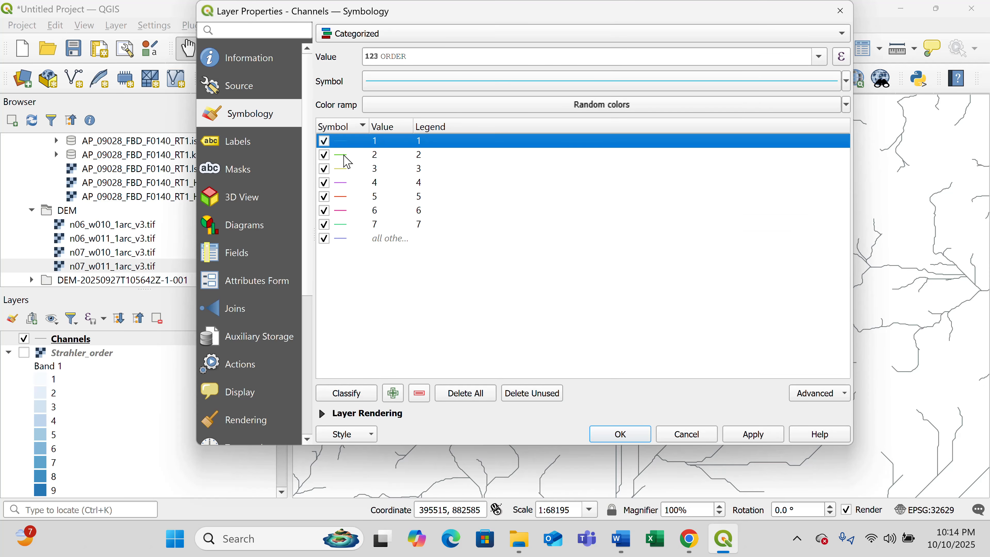
Step: Recolor the simple line symbol of the order 2 channels to golden orange
double_click(348, 162)
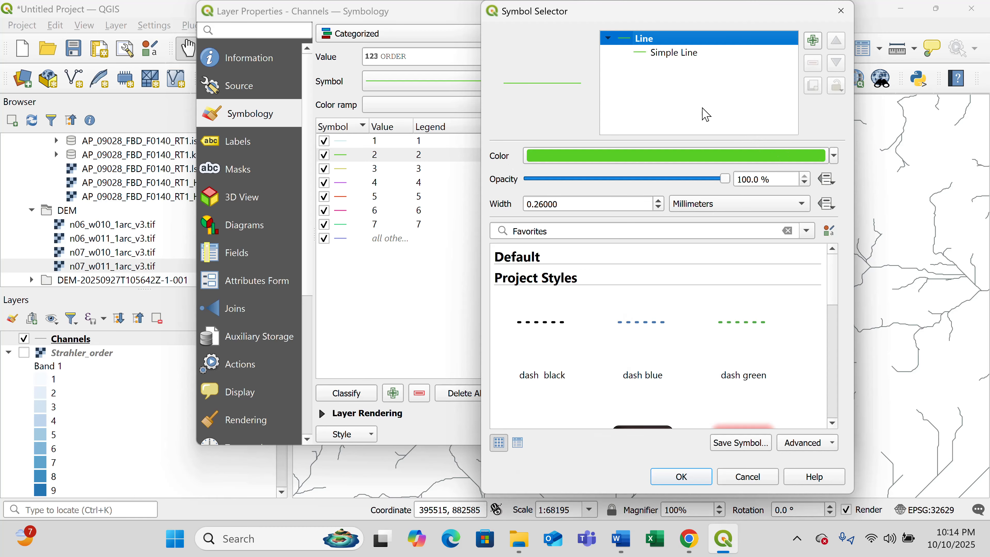
click(671, 60)
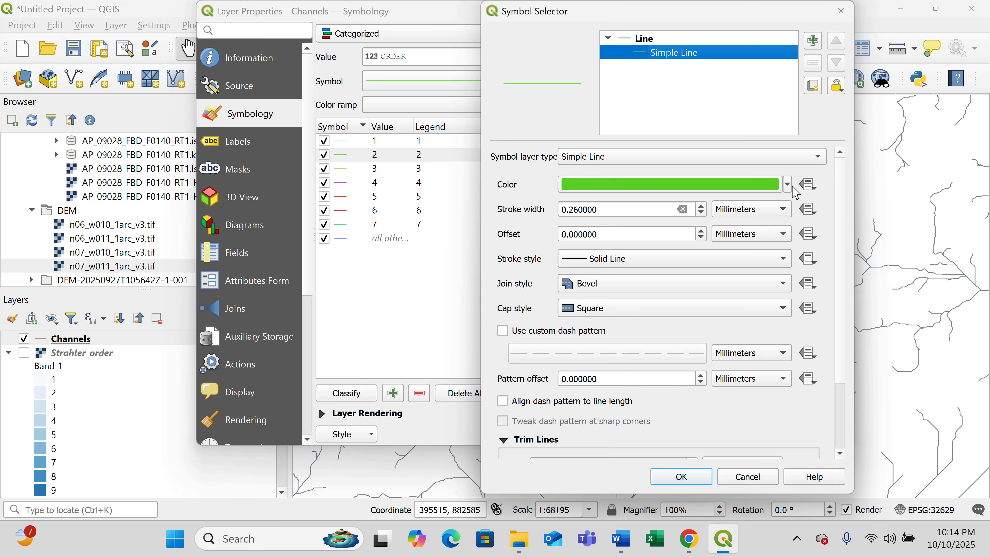
mouse_move(793, 195)
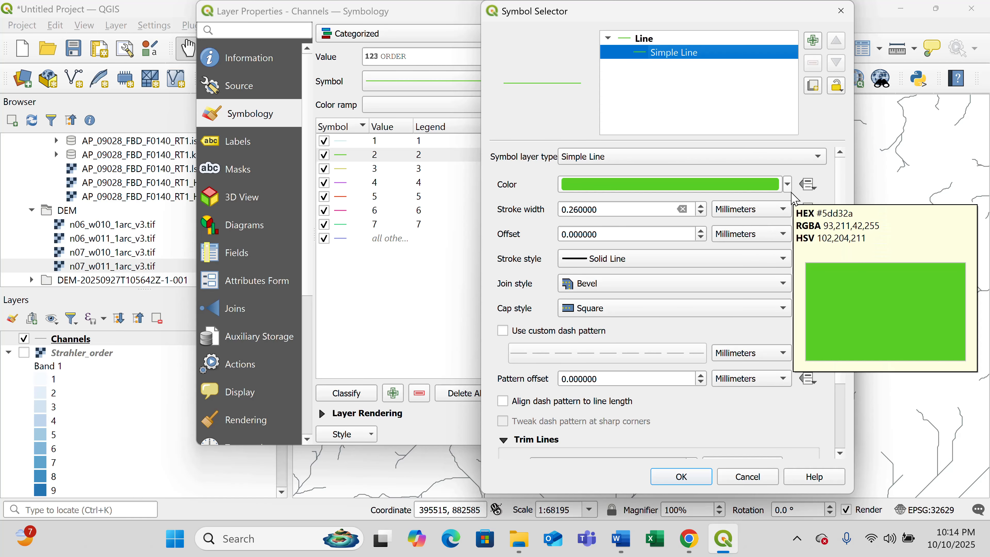
click(788, 186)
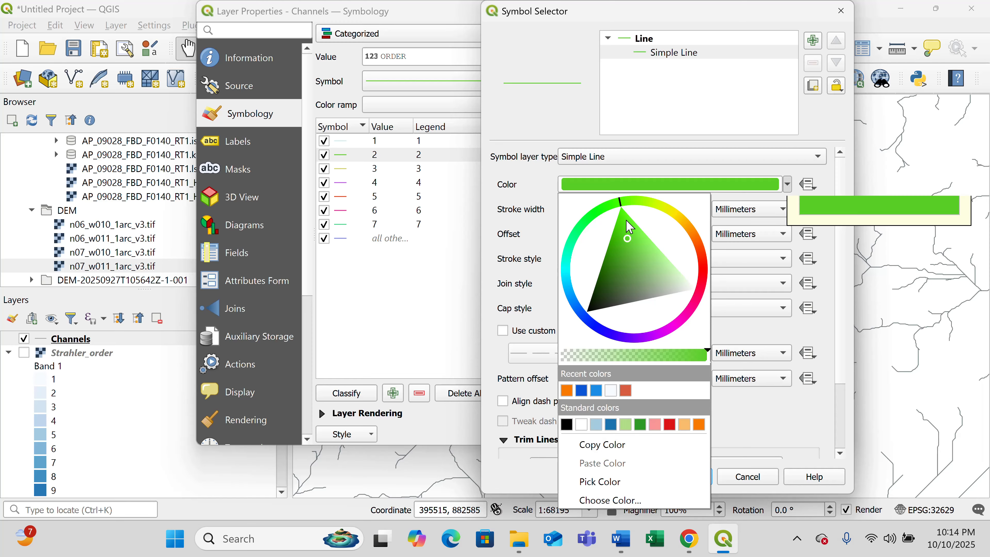
drag(620, 204, 689, 226)
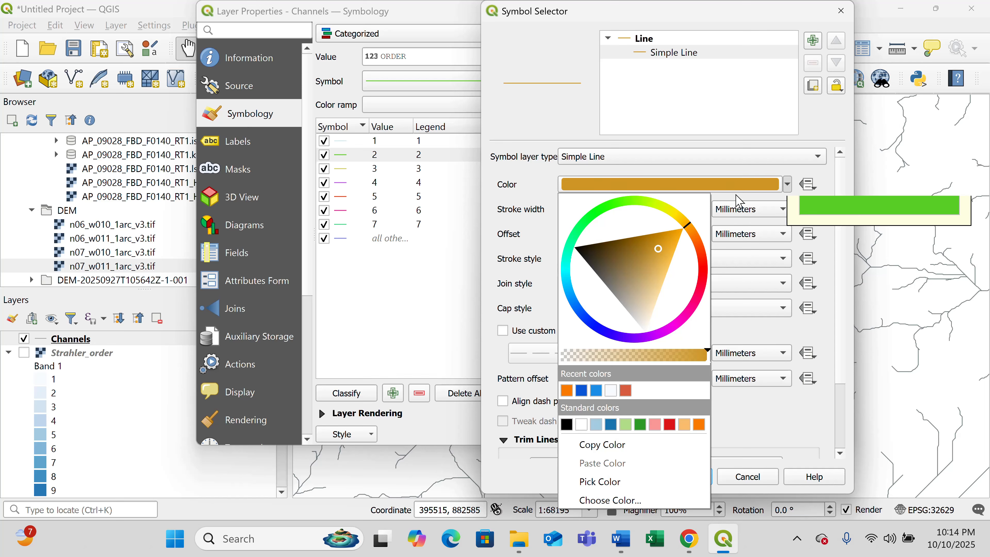
click(661, 190)
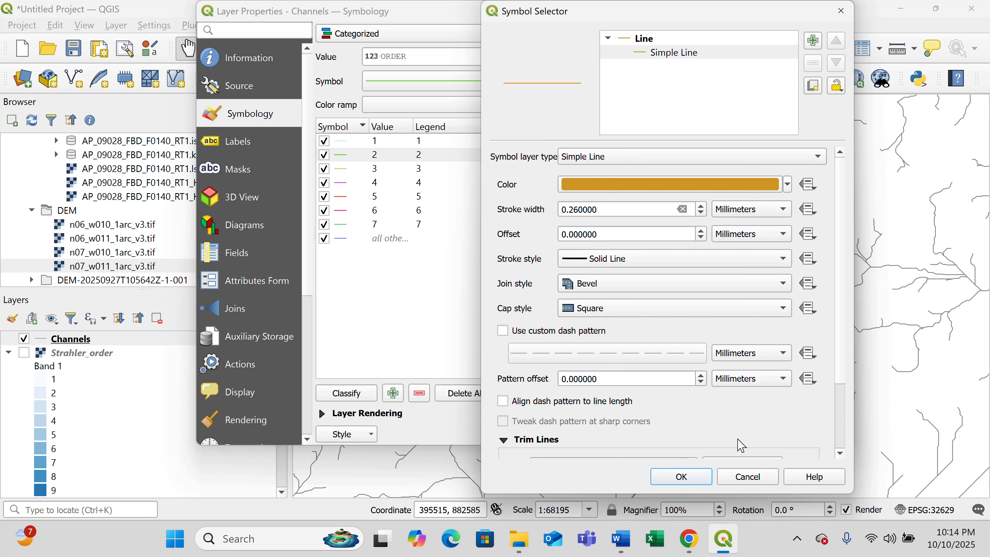
click(689, 480)
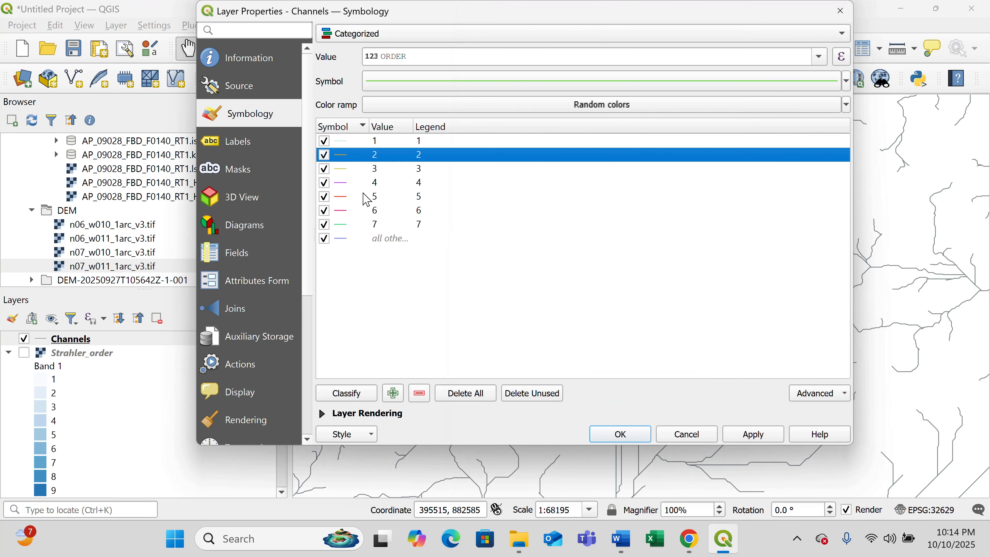
Step: Give the order 3 channel line a width of 0.46 mm and a bright cyan color
double_click(348, 172)
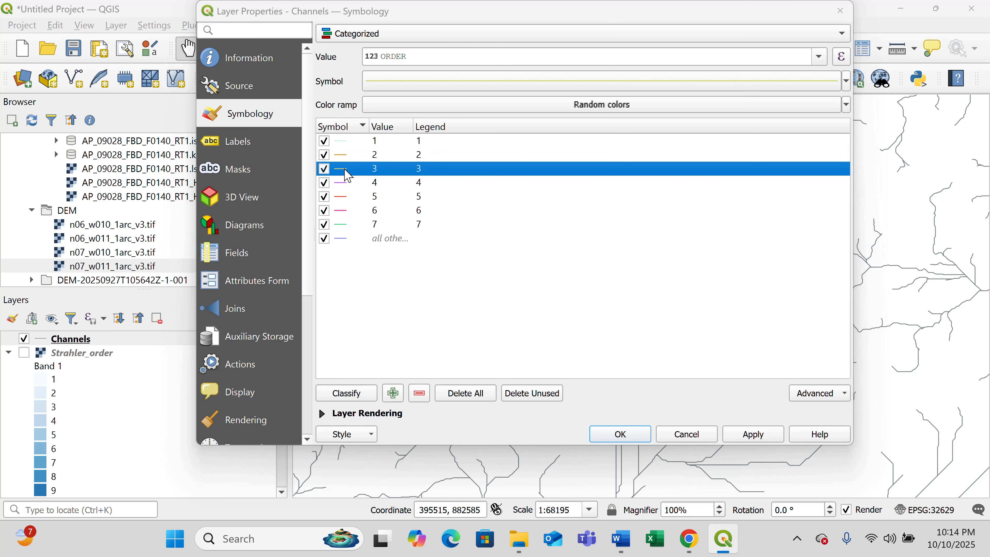
click(660, 205)
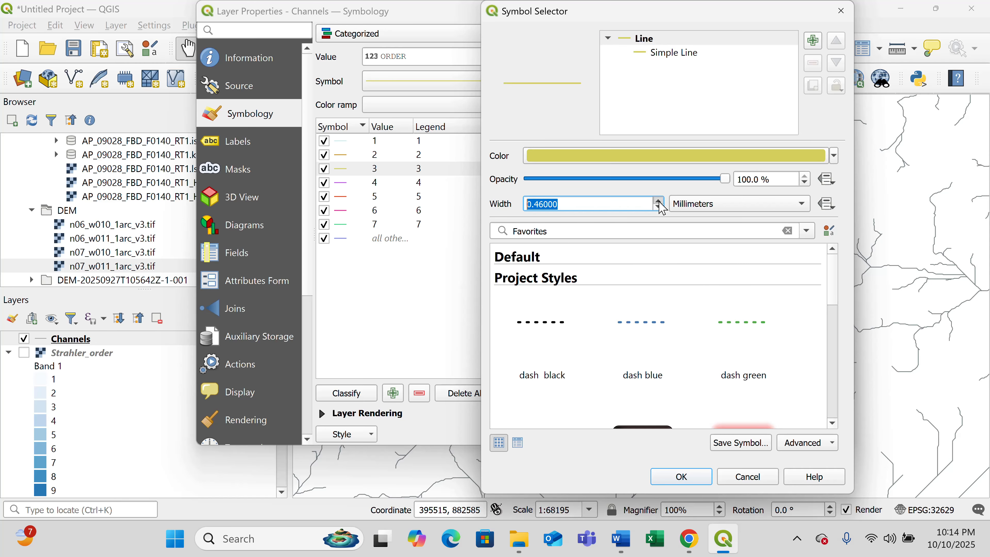
click(664, 55)
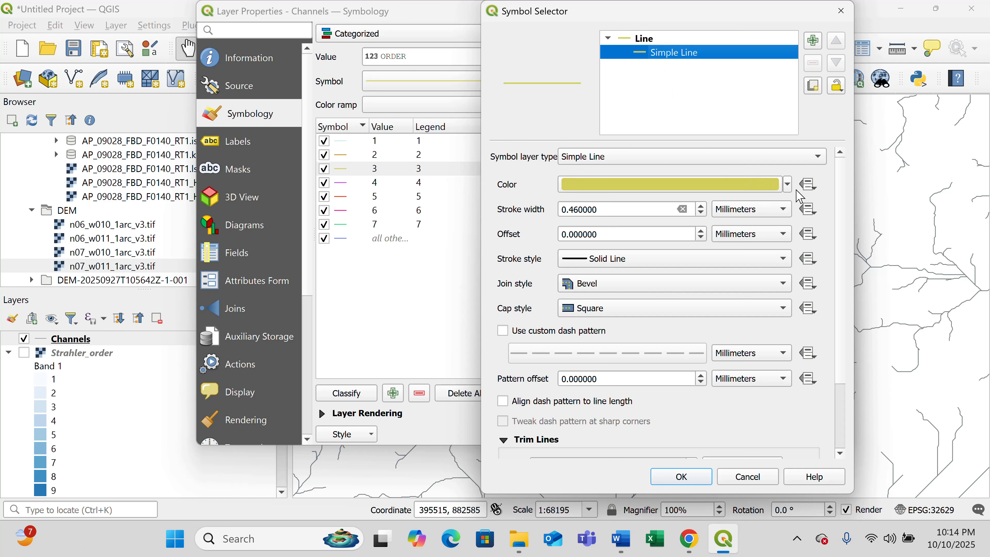
click(787, 184)
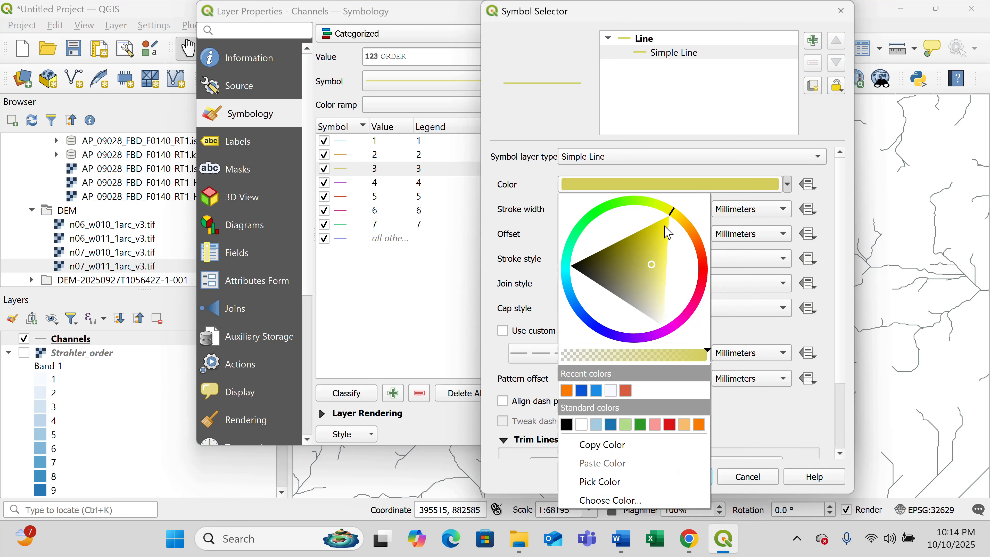
mouse_move(667, 237)
mouse_down()
mouse_move(633, 229)
mouse_move(581, 275)
mouse_up()
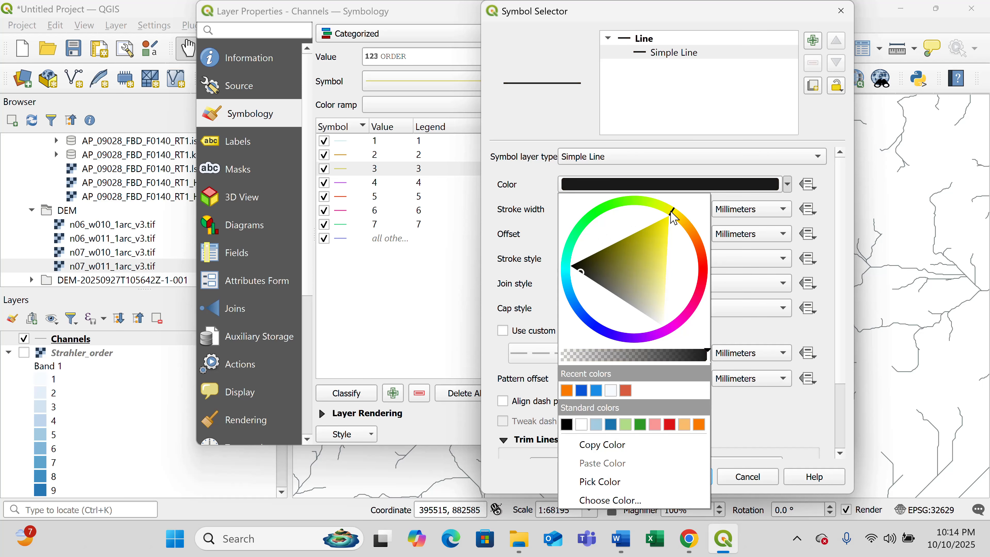
mouse_move(672, 214)
mouse_down()
mouse_move(593, 223)
mouse_move(567, 302)
mouse_move(570, 268)
mouse_up()
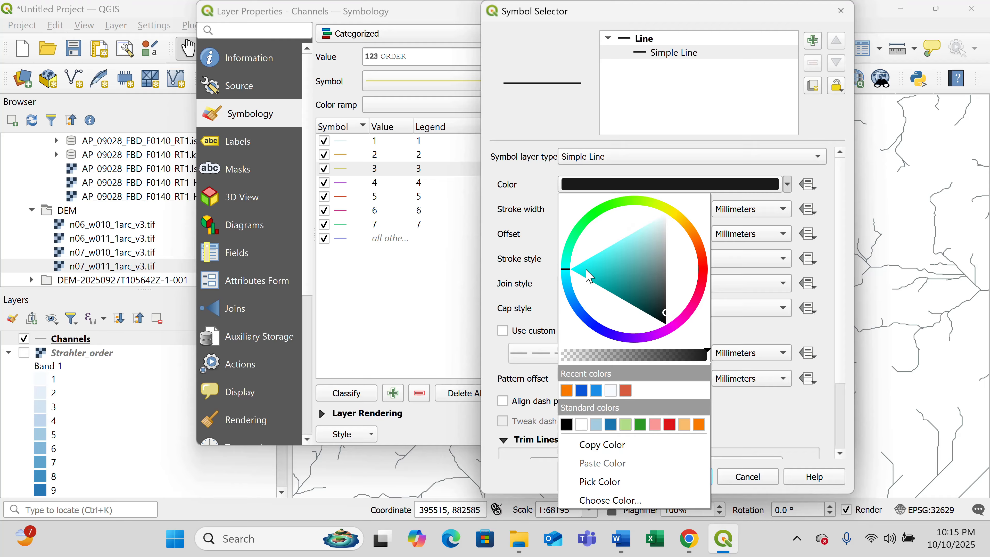
drag(667, 317, 588, 269)
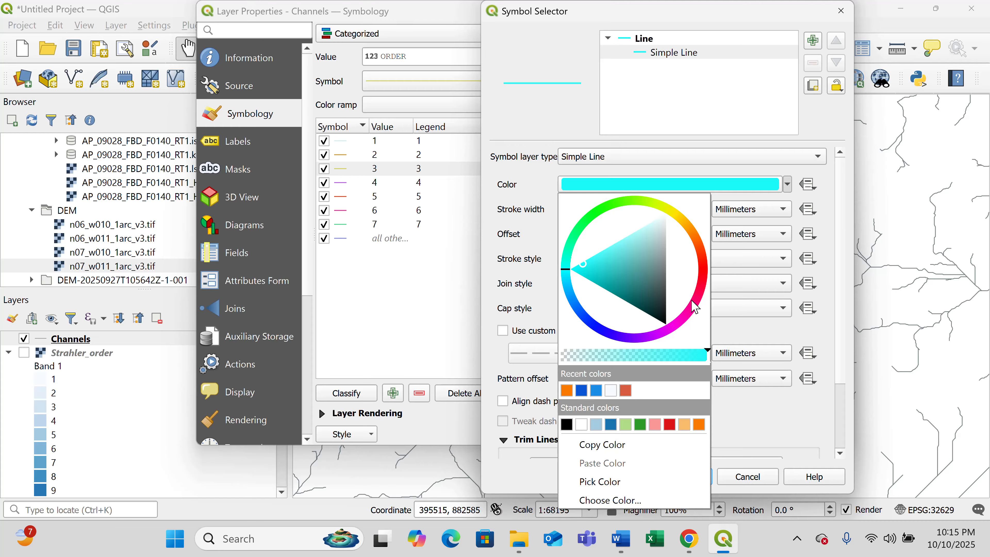
click(690, 193)
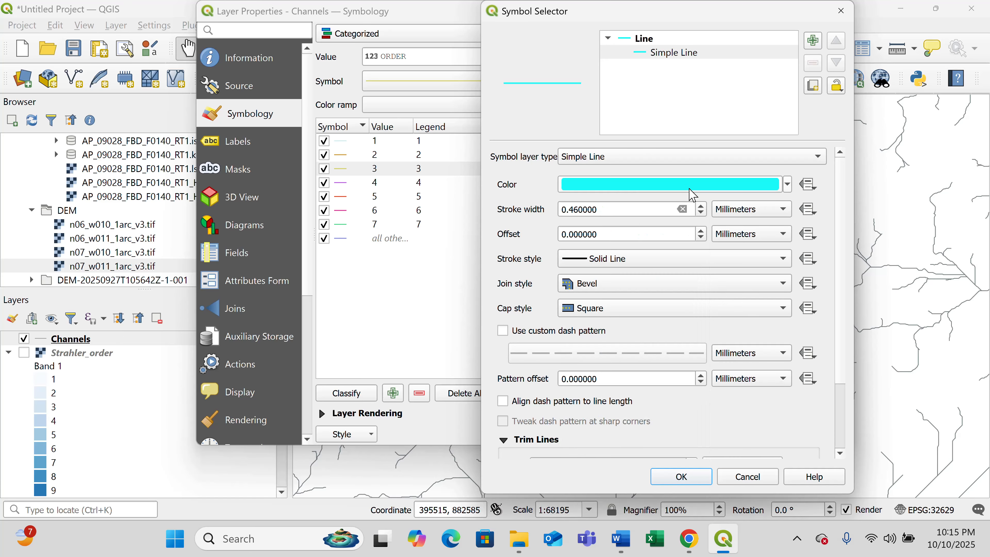
click(693, 479)
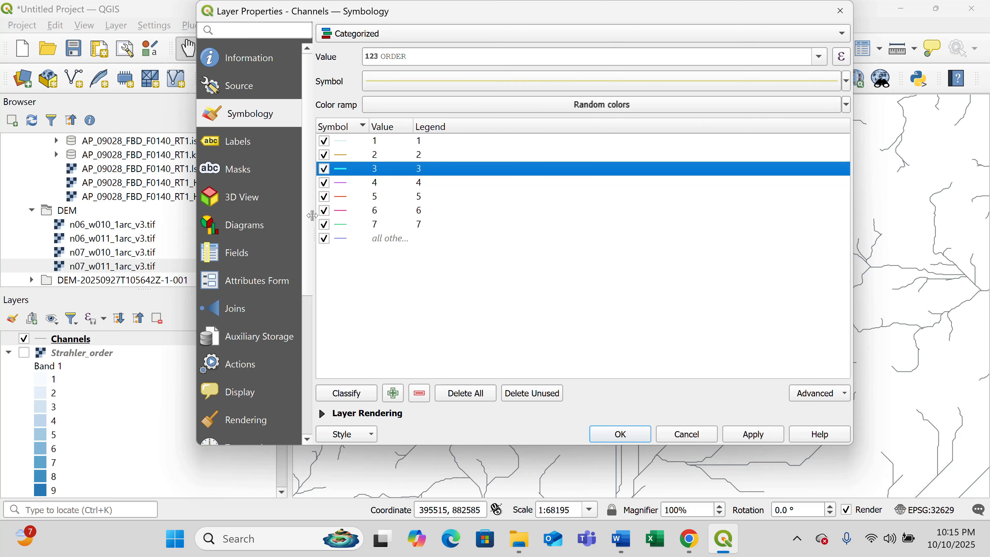
double_click(342, 186)
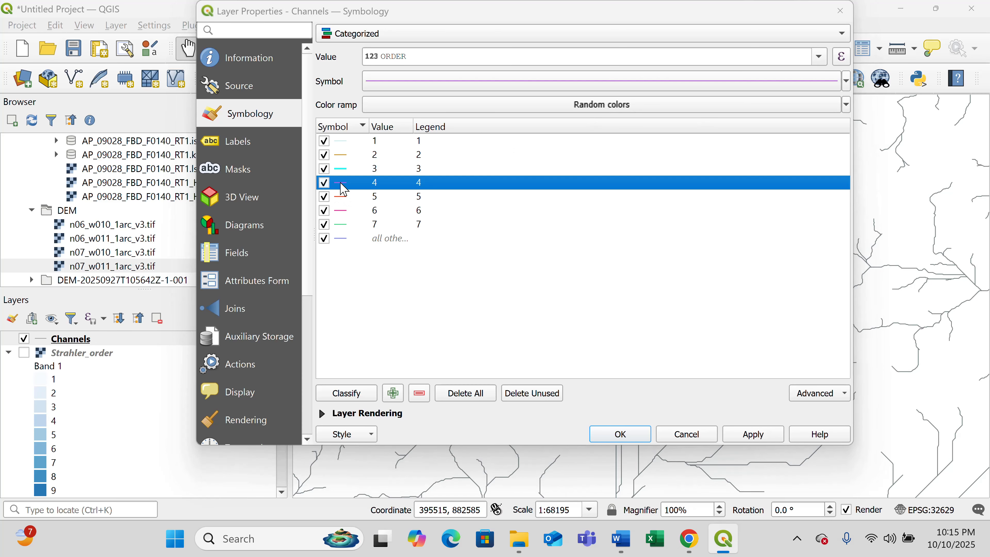
click(659, 202)
click(659, 202)
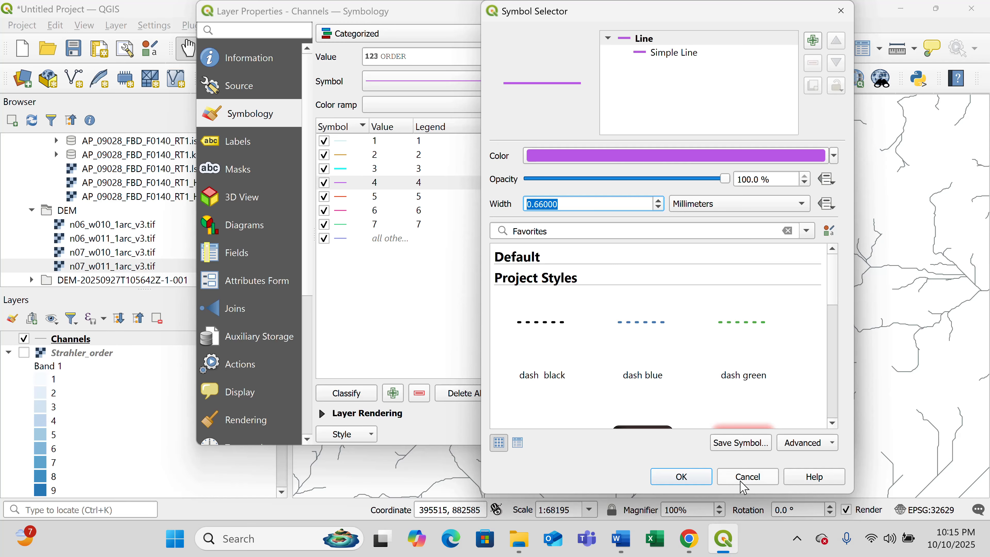
click(746, 476)
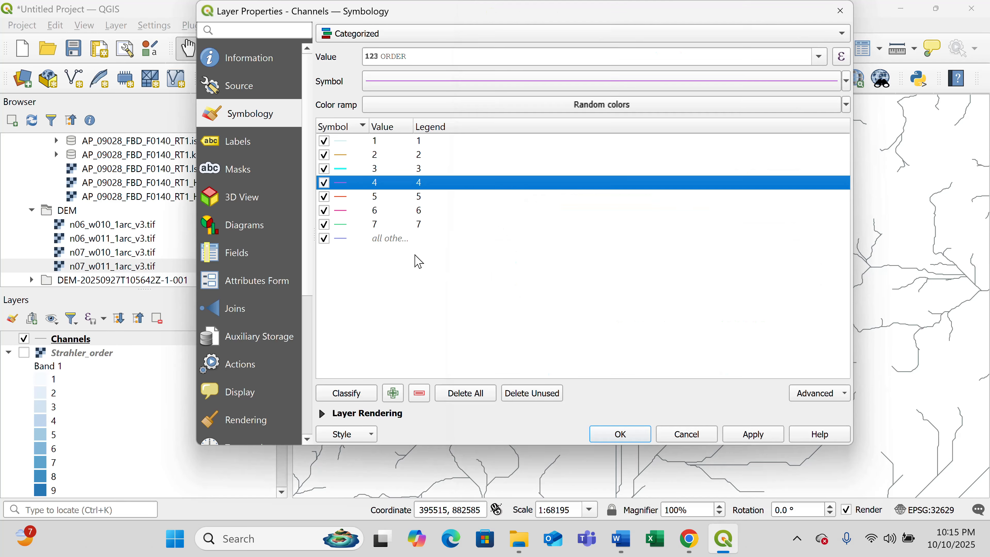
click(347, 175)
double_click(347, 175)
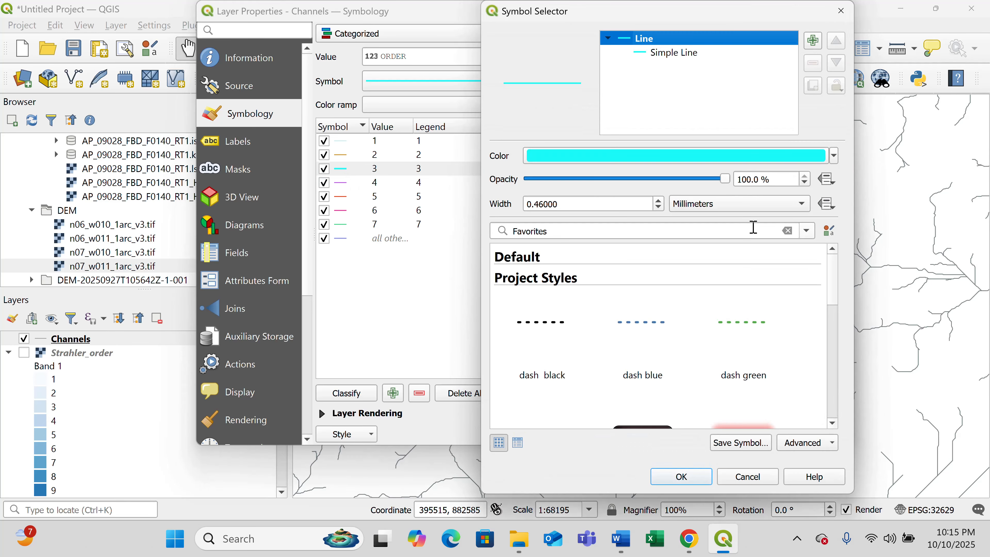
click(683, 476)
Step: Set the line width of the order 4 channels to 0.66 mm, keeping the purple color
click(343, 190)
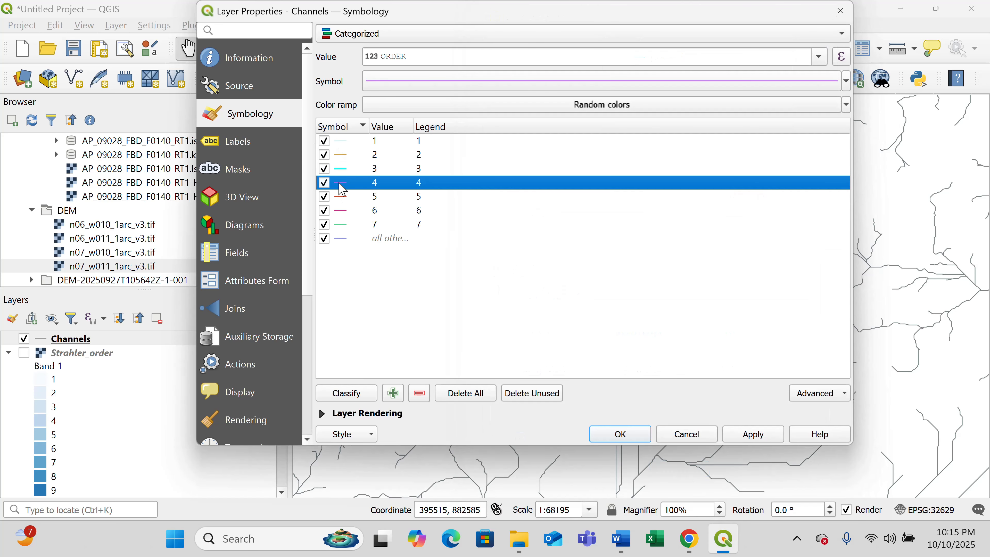
double_click(343, 190)
click(658, 201)
click(658, 201)
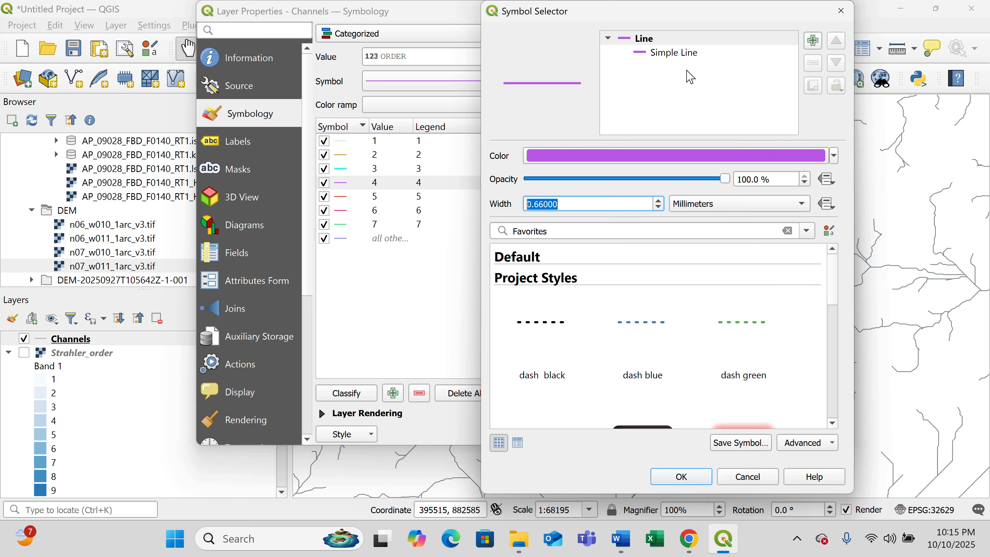
click(684, 56)
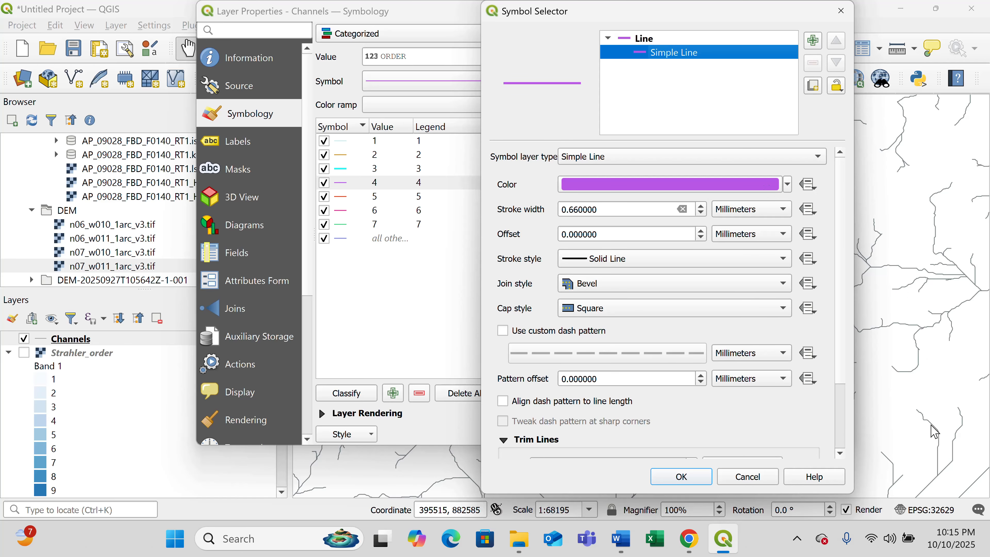
click(695, 482)
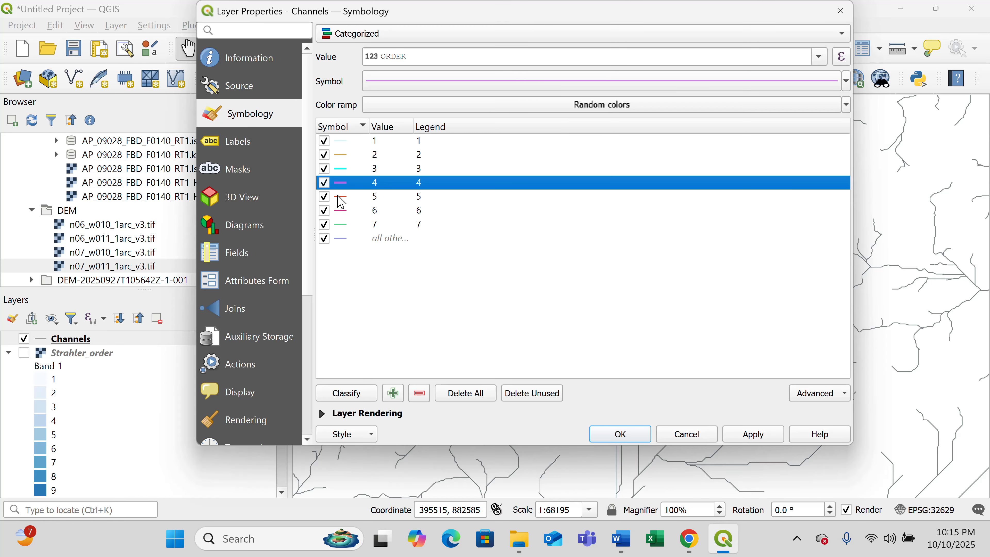
Step: Set the line width of the order 5 channels to 0.86 mm, keeping the red color
double_click(345, 203)
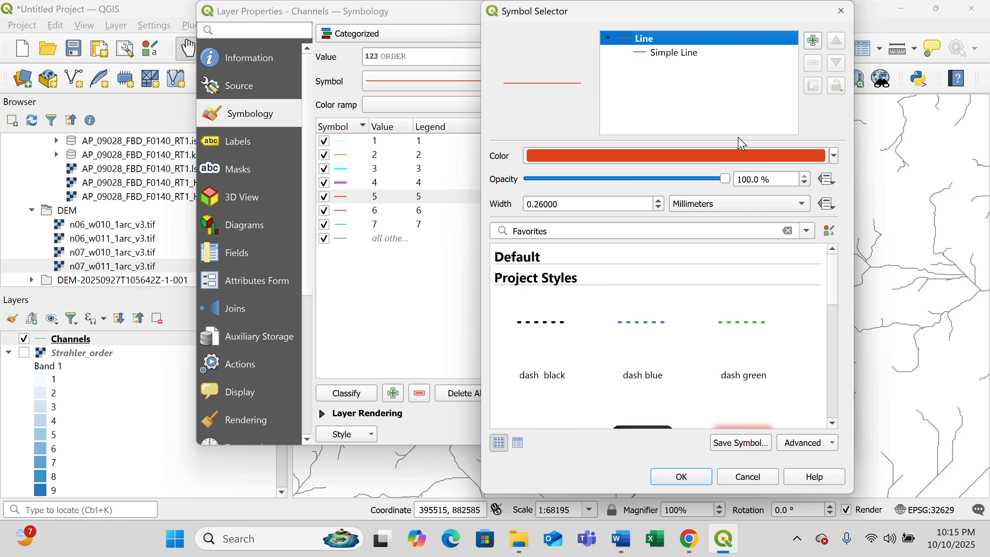
click(660, 202)
click(658, 201)
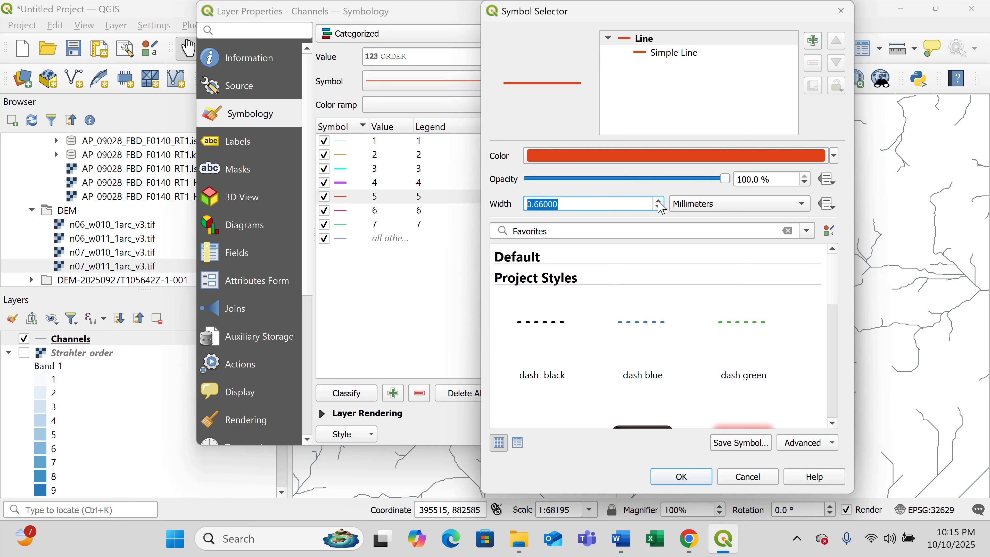
click(658, 201)
click(680, 96)
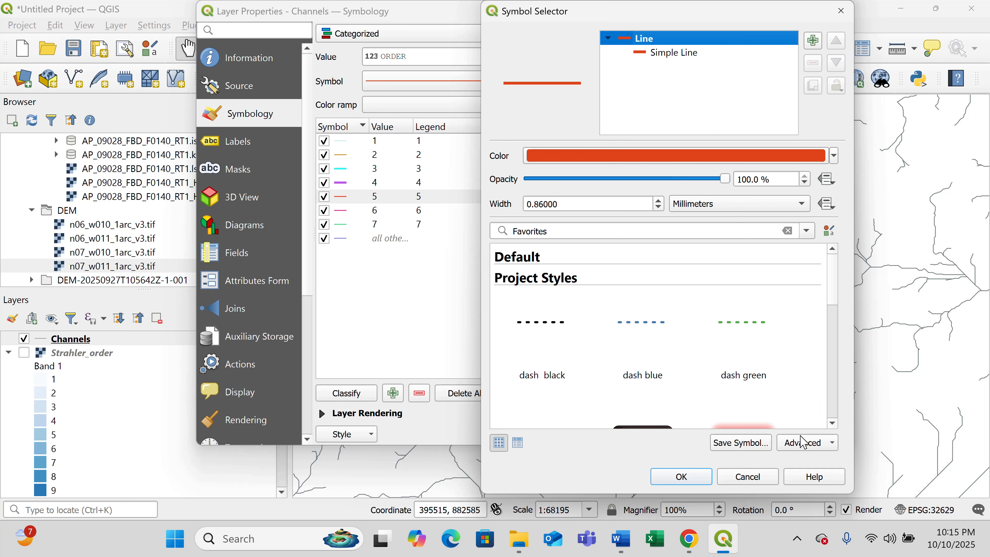
click(684, 475)
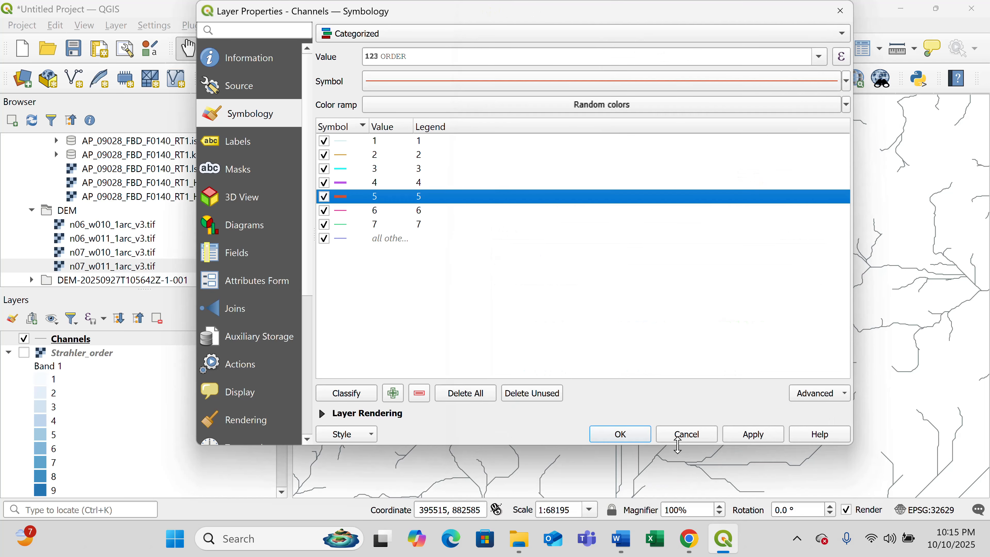
Step: Set the simple line stroke width of the order 6 channels to 1.06 mm
click(340, 213)
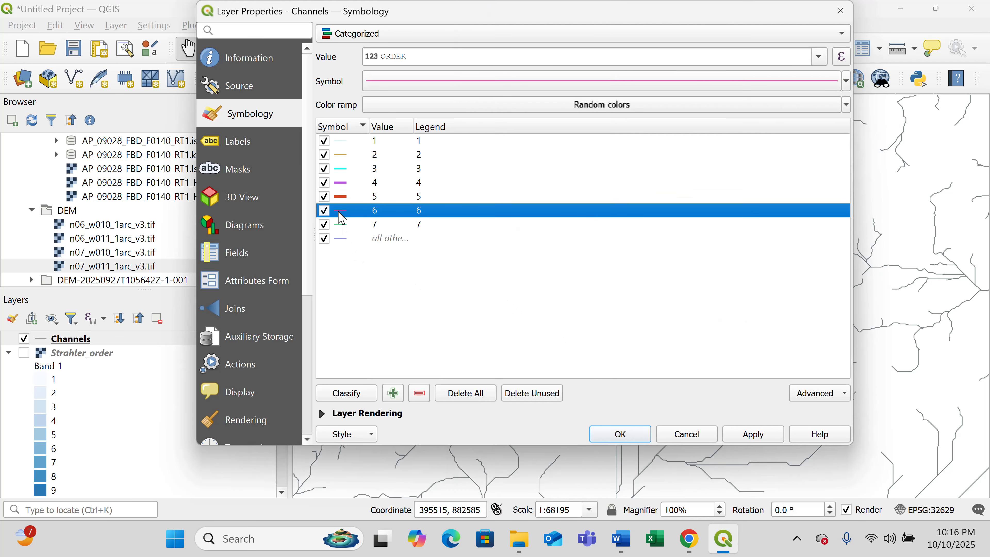
double_click(342, 215)
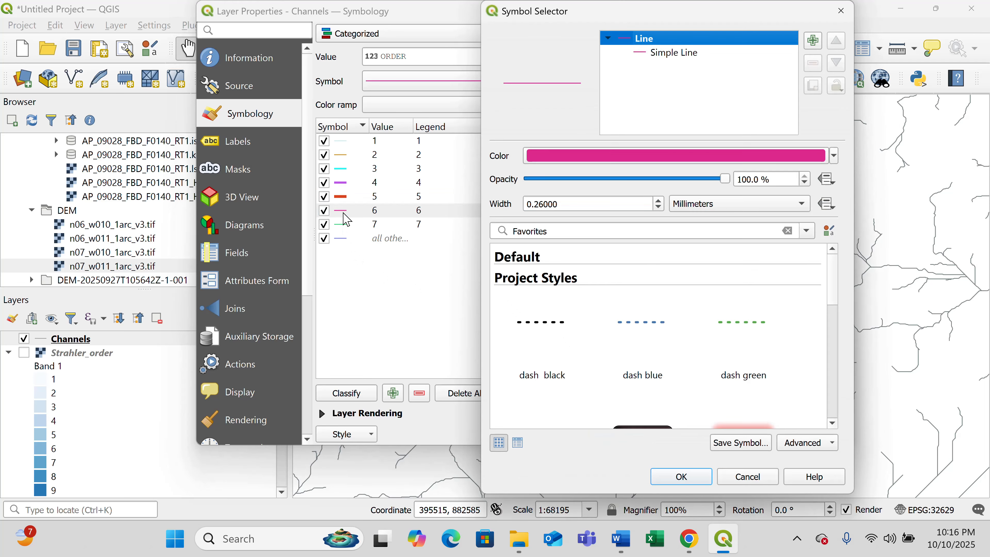
click(679, 58)
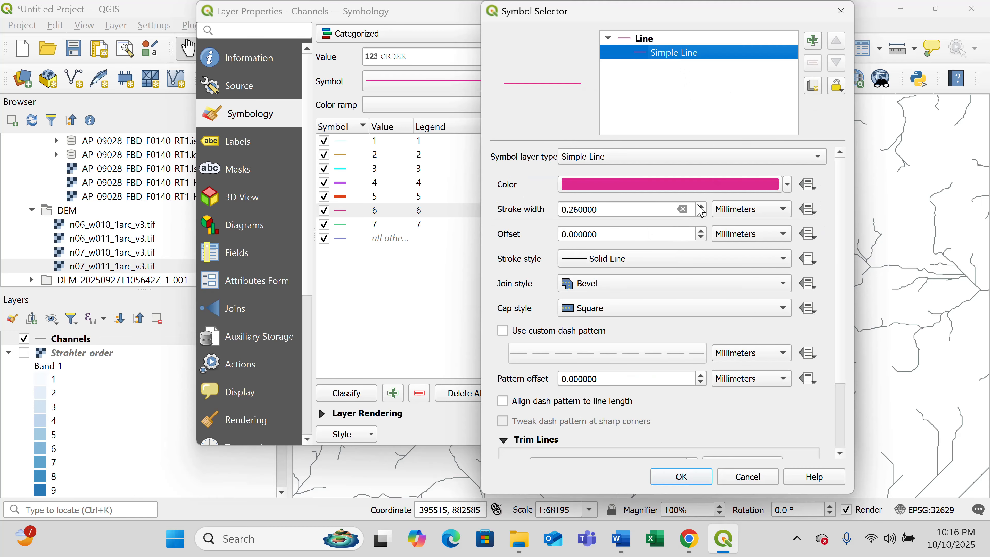
click(702, 207)
click(701, 206)
click(702, 207)
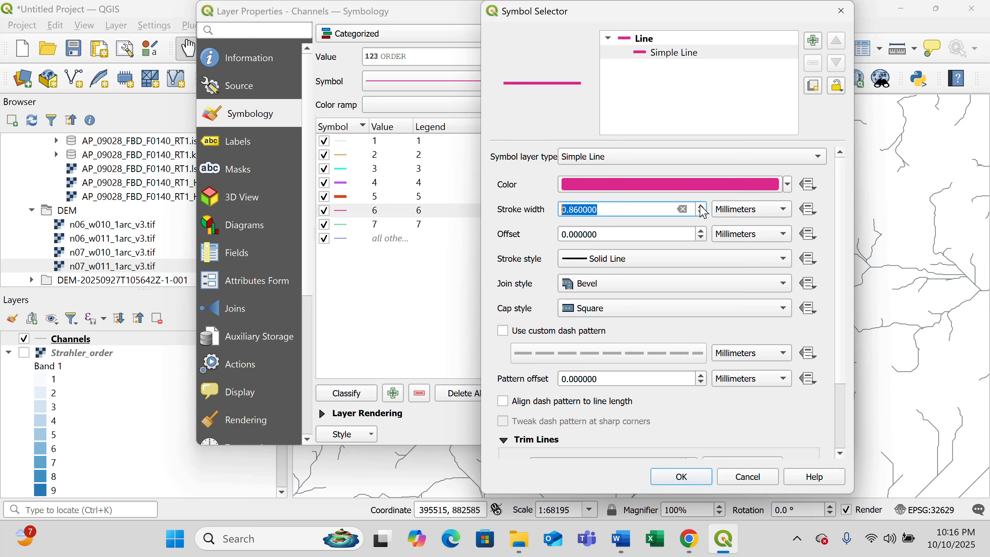
click(702, 207)
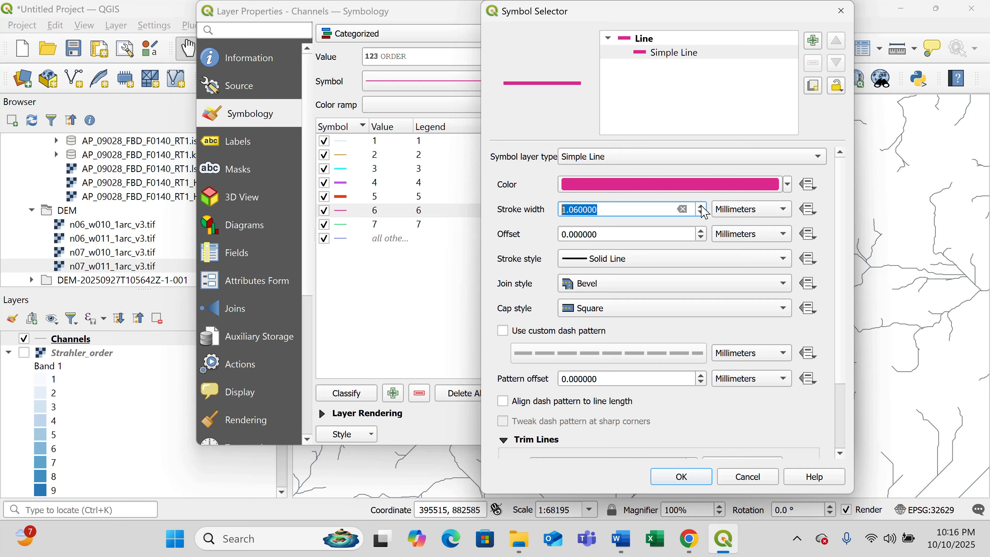
Step: Recolor the simple line symbol of the order 6 channels to bright yellow
click(695, 59)
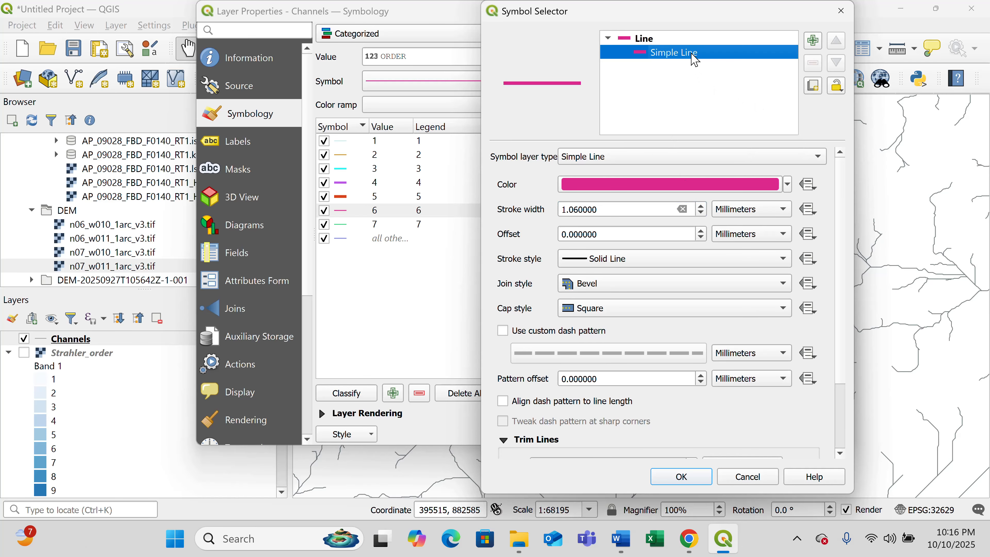
click(788, 186)
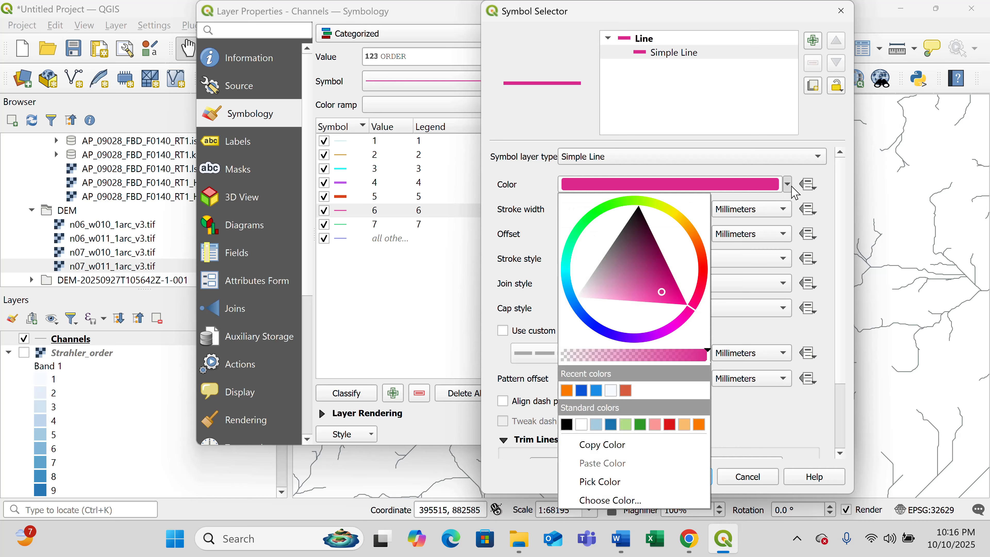
mouse_move(636, 218)
mouse_down()
mouse_move(673, 216)
mouse_move(682, 302)
mouse_move(676, 217)
mouse_move(645, 223)
mouse_move(641, 213)
mouse_up()
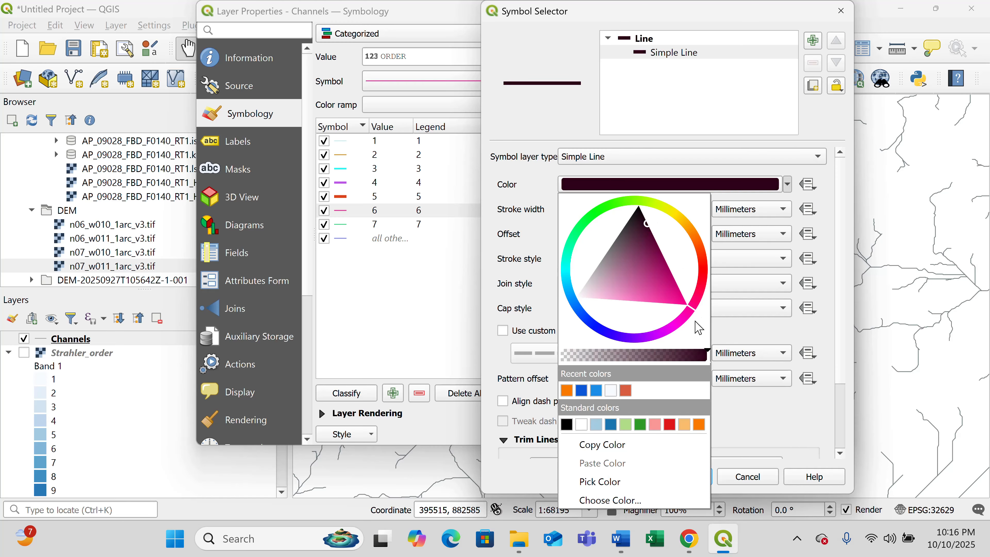
mouse_move(700, 298)
mouse_down()
mouse_move(667, 226)
mouse_move(647, 214)
mouse_move(668, 228)
mouse_up()
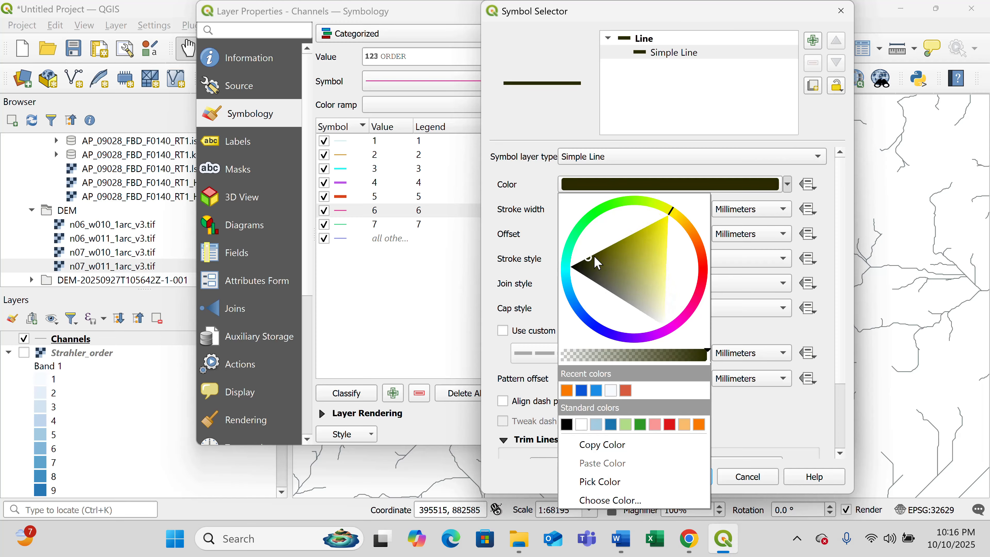
mouse_move(592, 261)
mouse_down()
mouse_move(644, 251)
mouse_move(676, 230)
mouse_up()
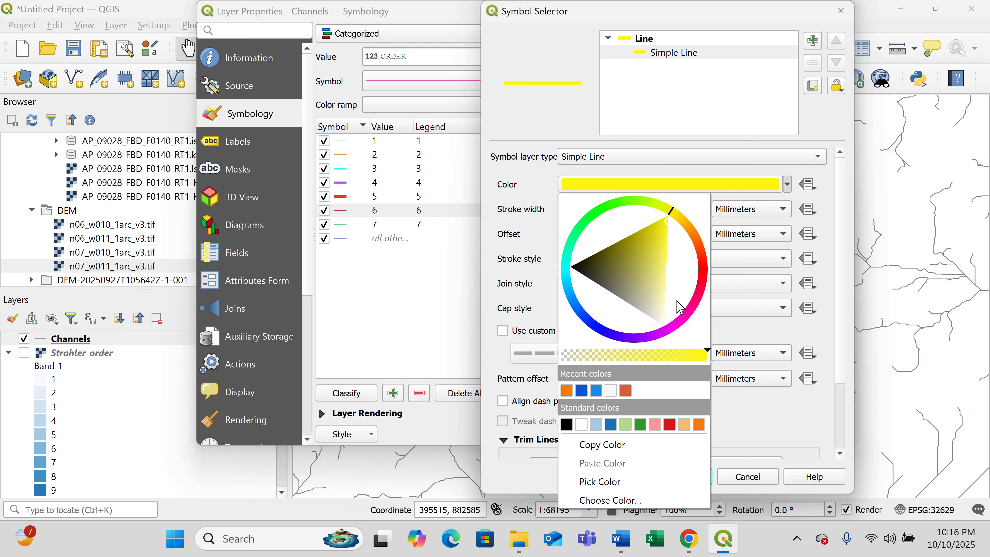
click(679, 187)
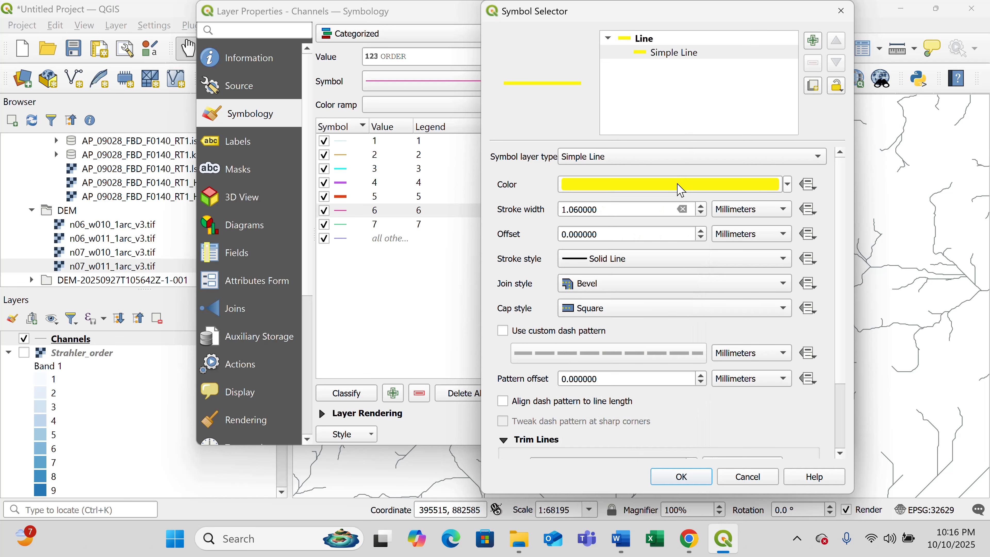
click(681, 477)
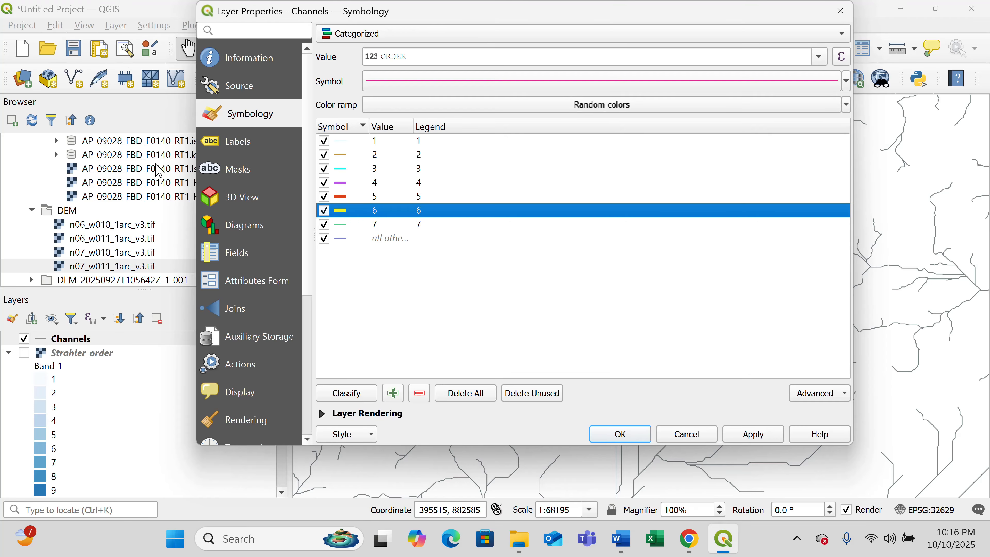
Step: Set the simple line stroke width of the order 7 channels to 1.26 mm
double_click(343, 225)
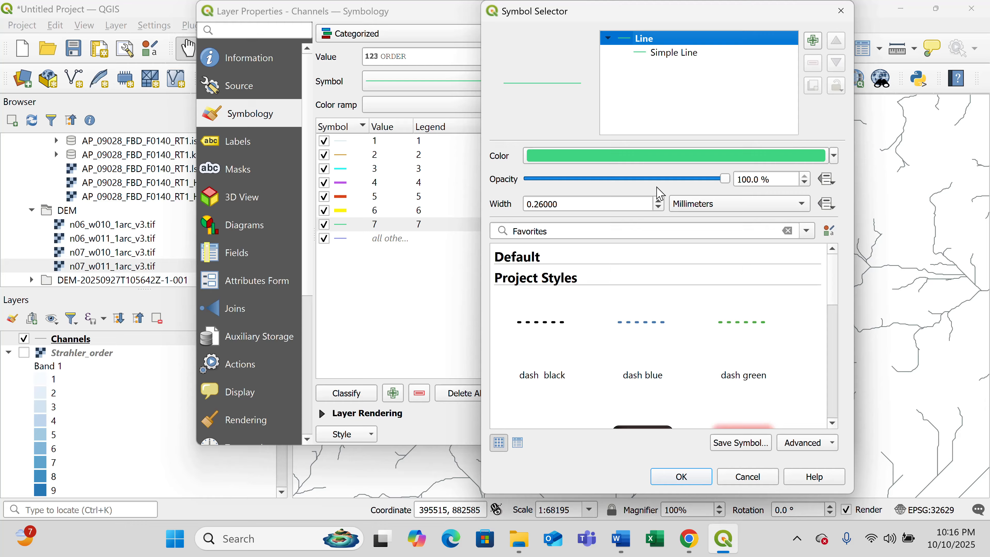
click(663, 52)
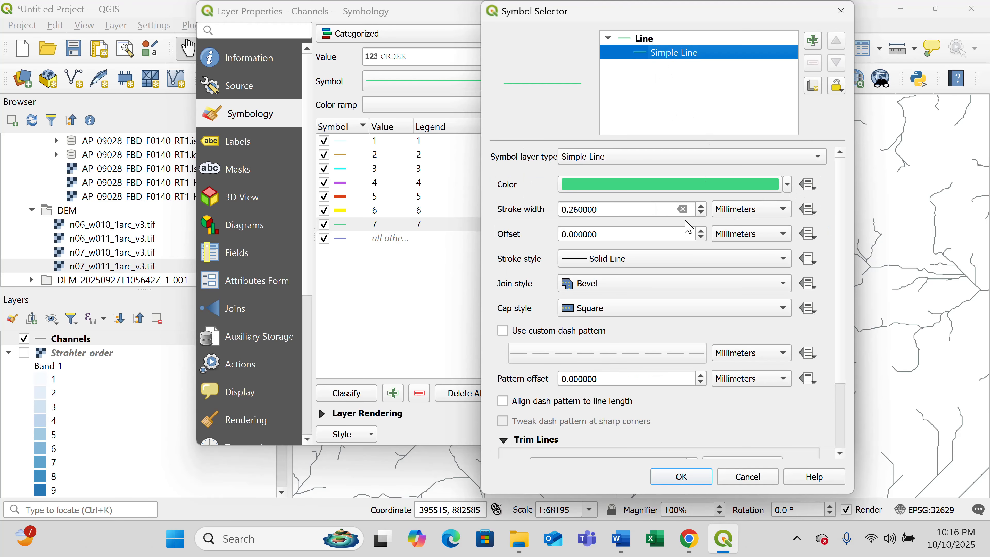
click(702, 207)
click(702, 206)
click(702, 206)
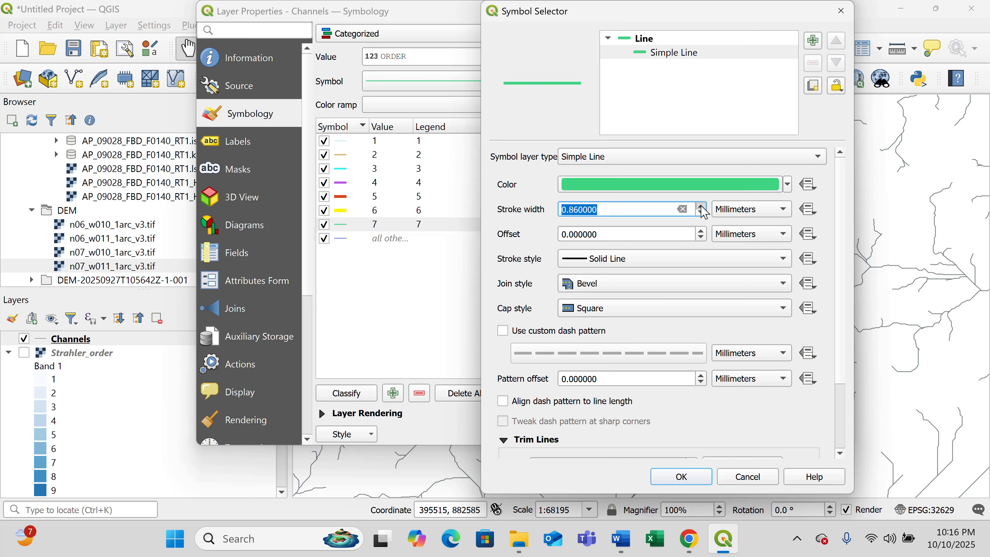
click(702, 207)
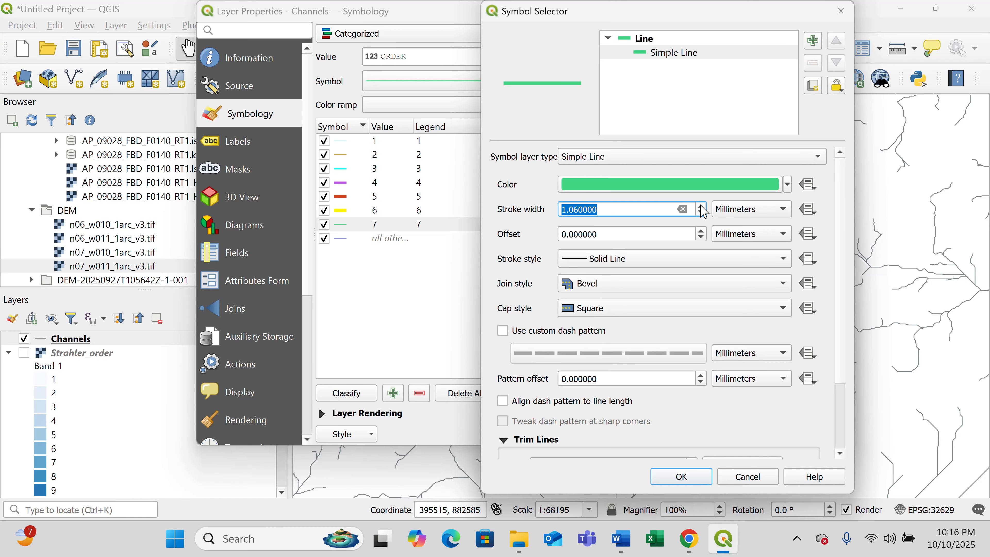
click(701, 207)
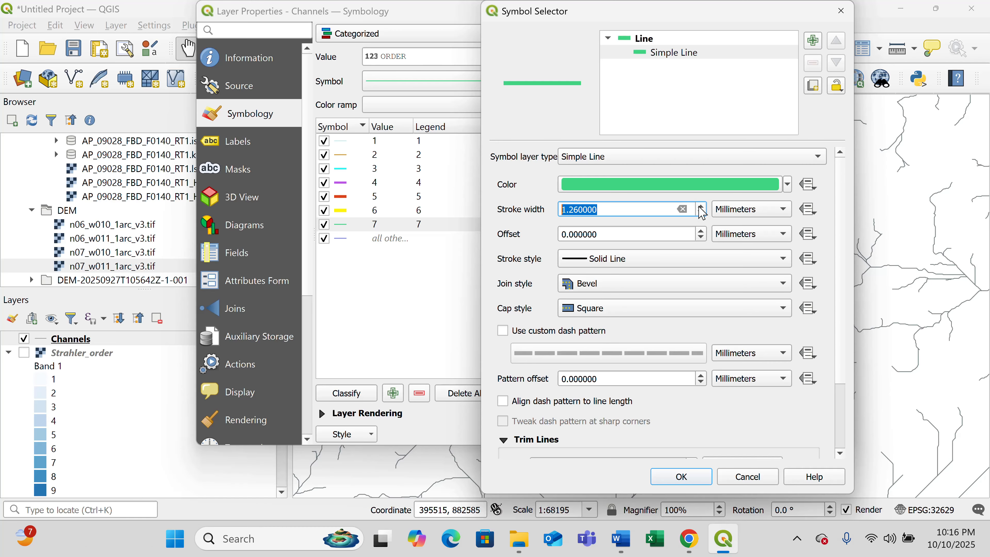
Step: Recolor the order 7 channel line with the standard orange color
click(787, 185)
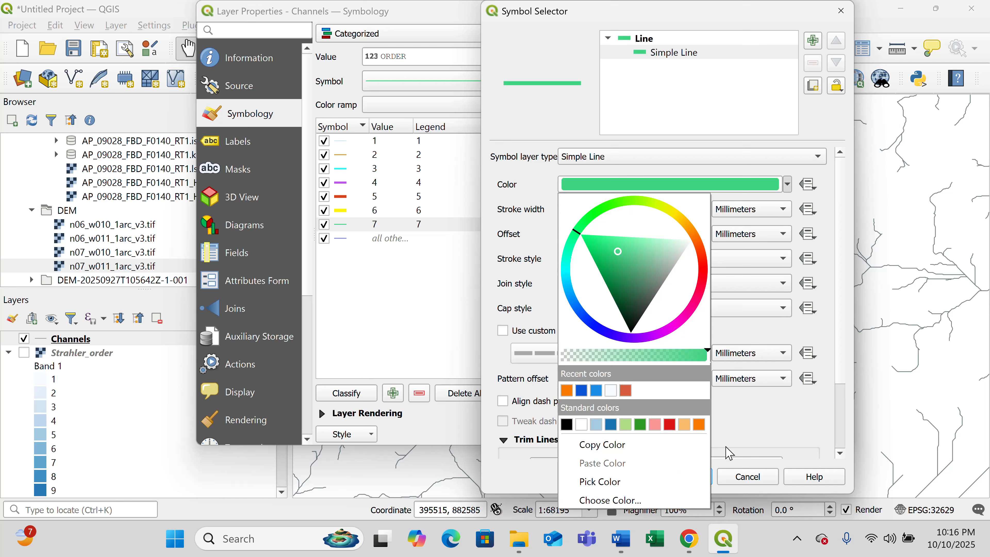
click(699, 424)
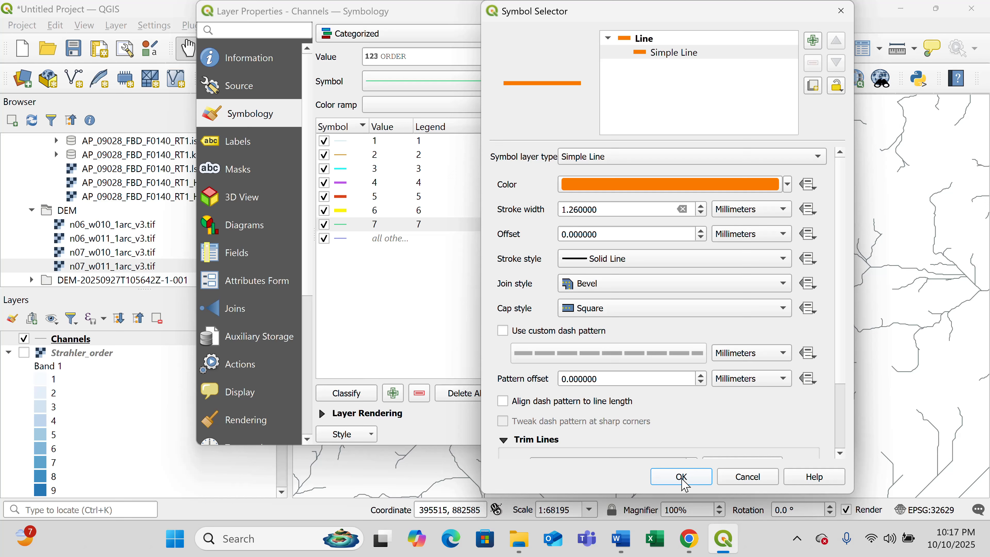
click(680, 477)
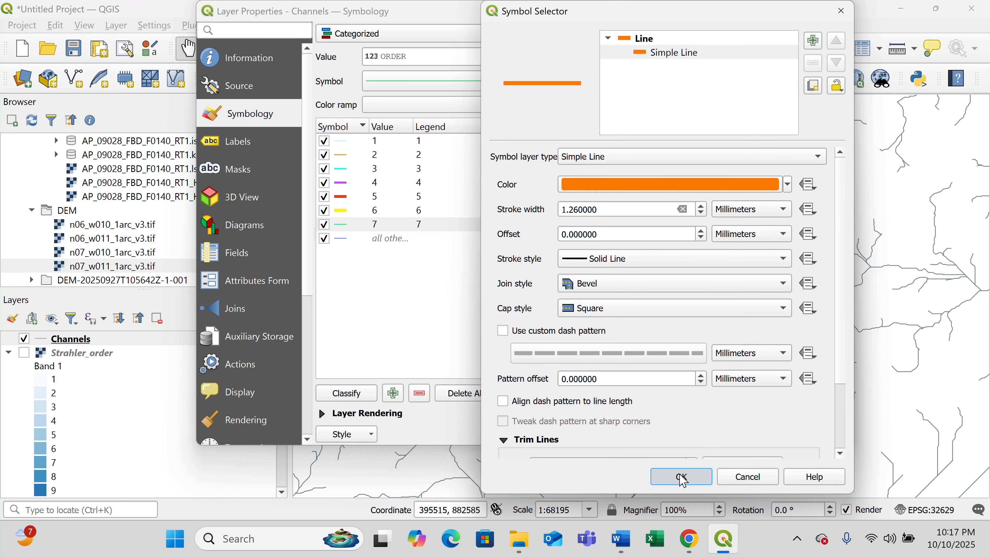
click(681, 477)
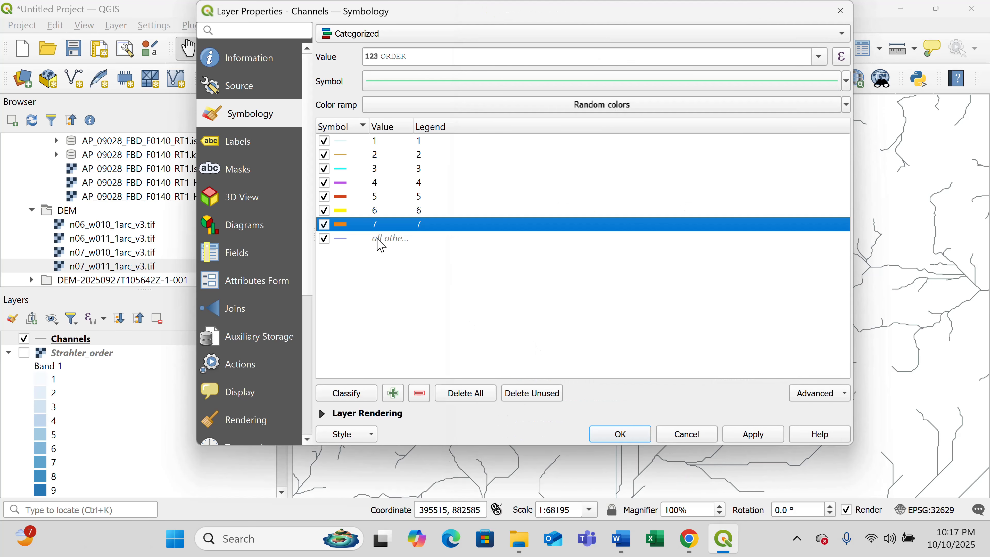
Step: Remove the category for all other values and apply the categorized styling to the Channels layer
click(386, 240)
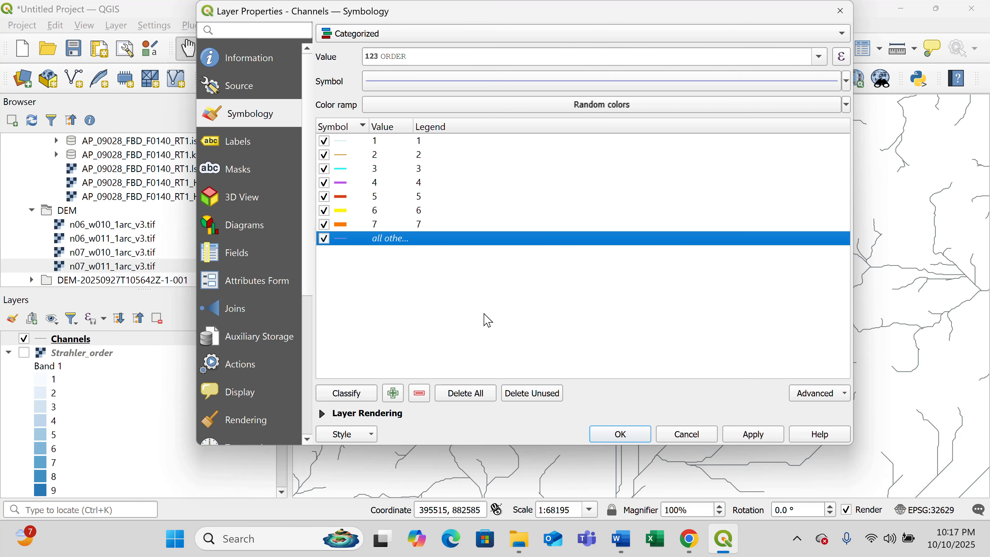
click(419, 396)
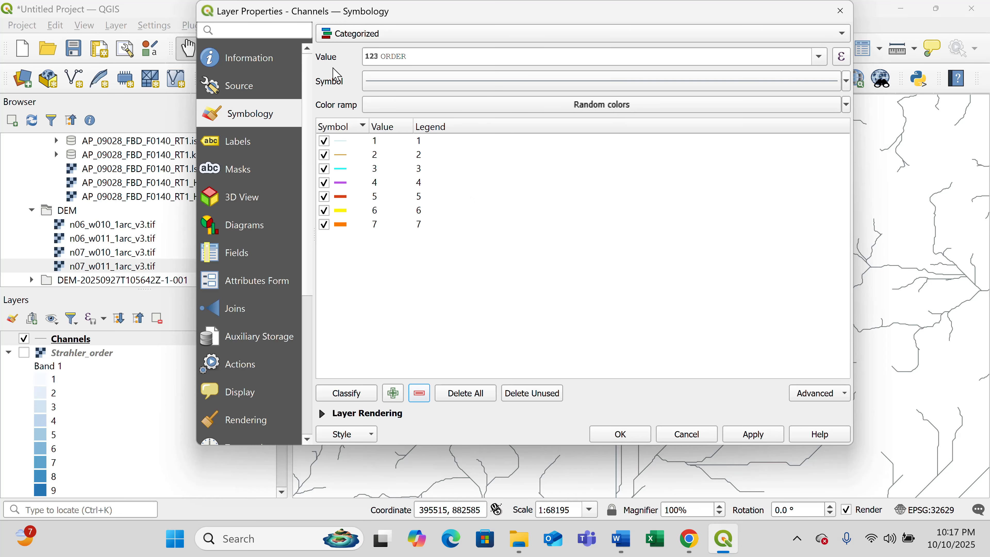
click(750, 435)
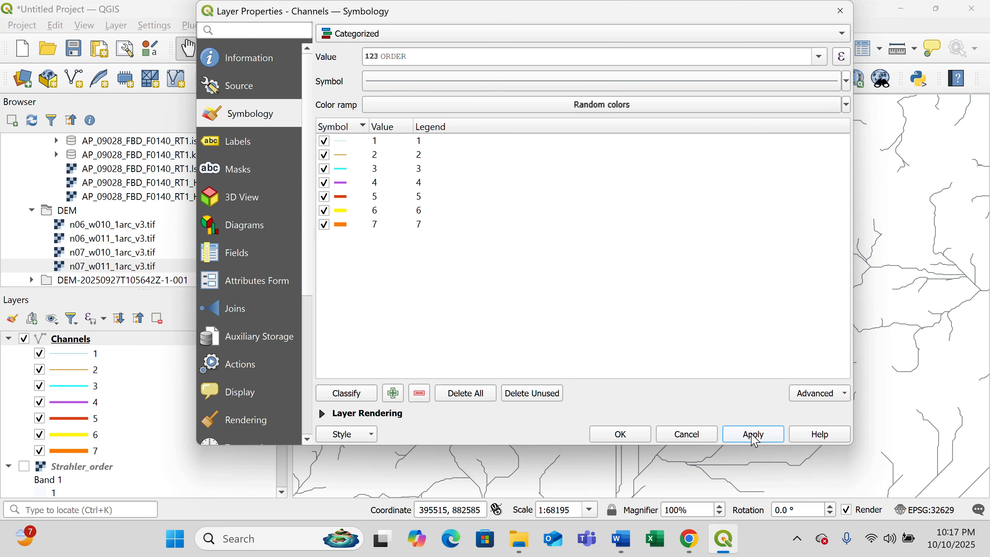
click(618, 434)
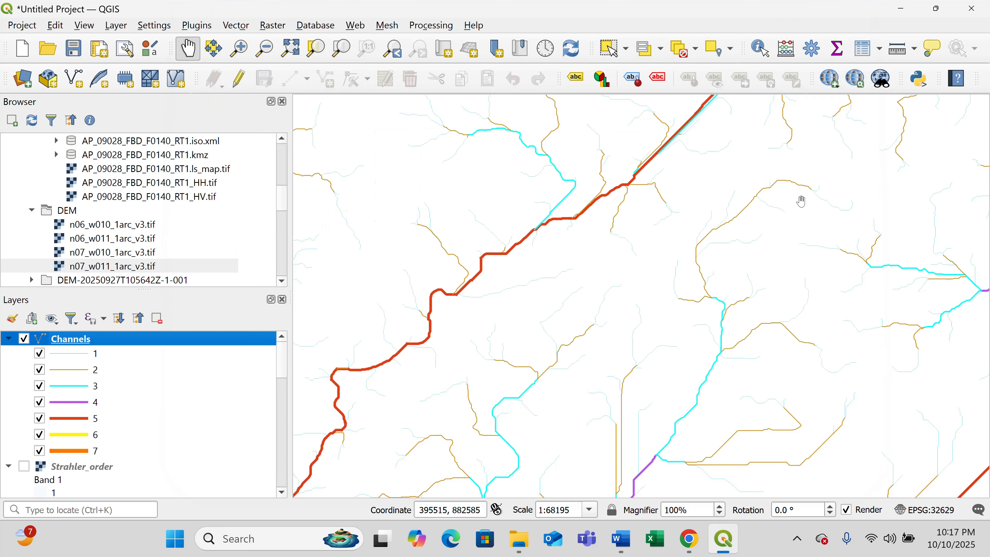
Step: Examine the styled channel network across the full extent, from the upper tributaries down to the order 6 and 7 channels
click(265, 49)
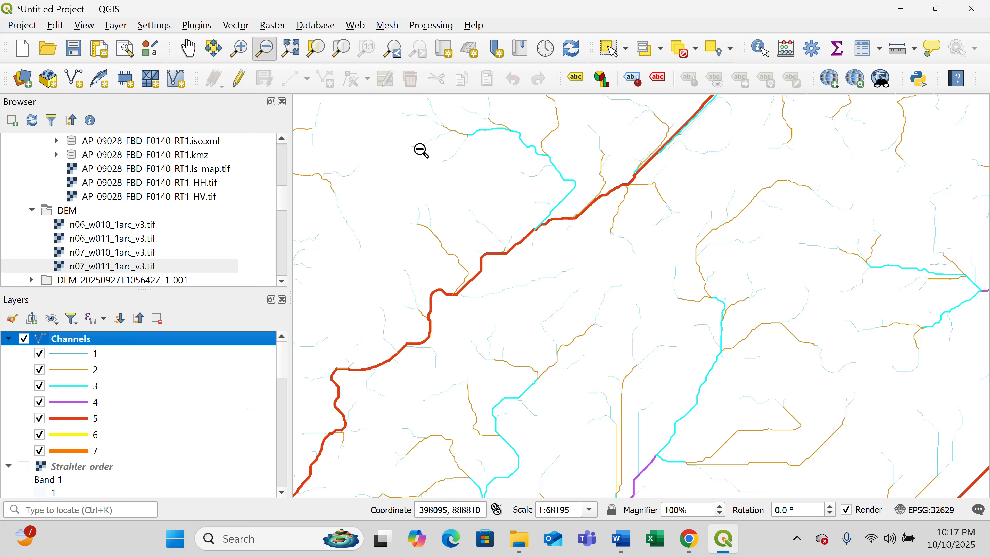
drag(412, 144, 758, 405)
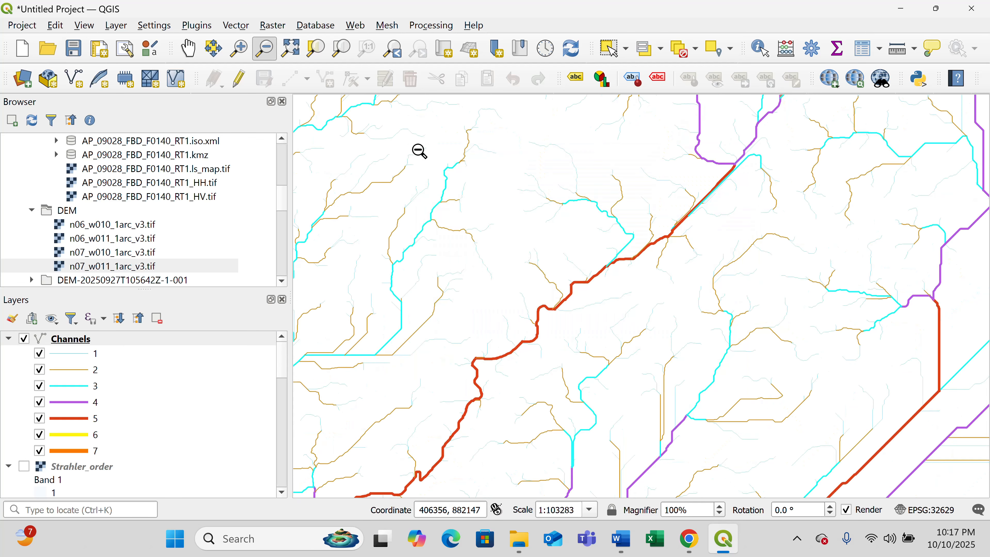
drag(420, 151, 759, 386)
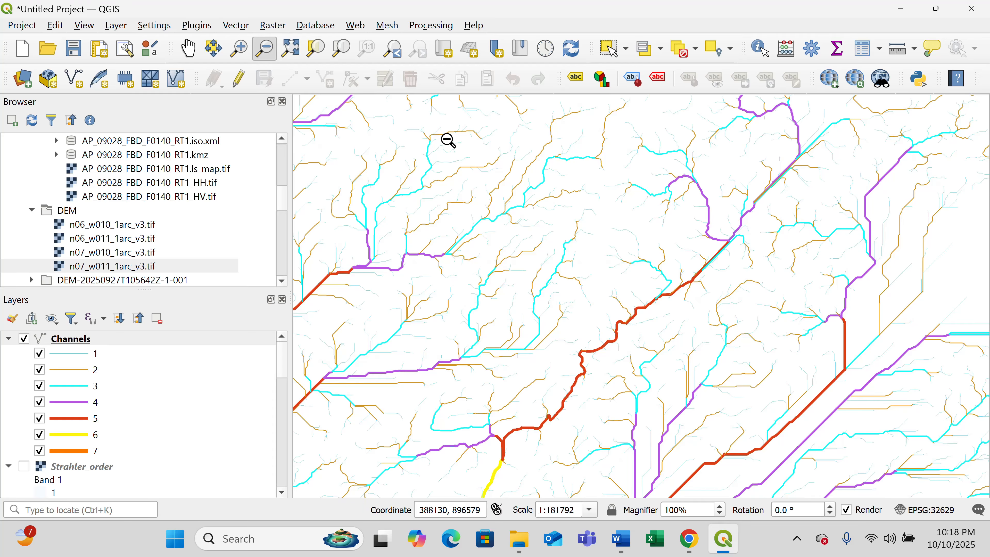
drag(422, 125, 732, 345)
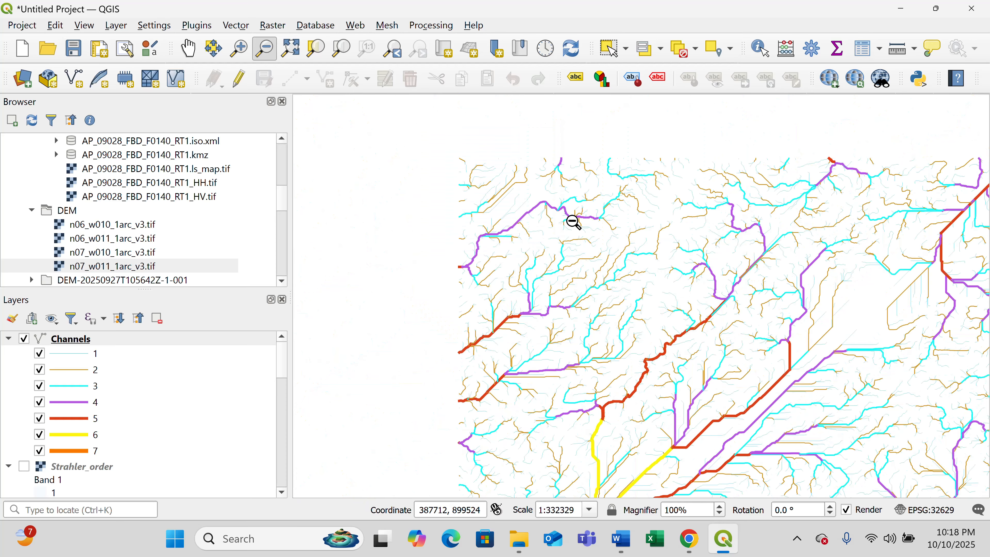
click(189, 48)
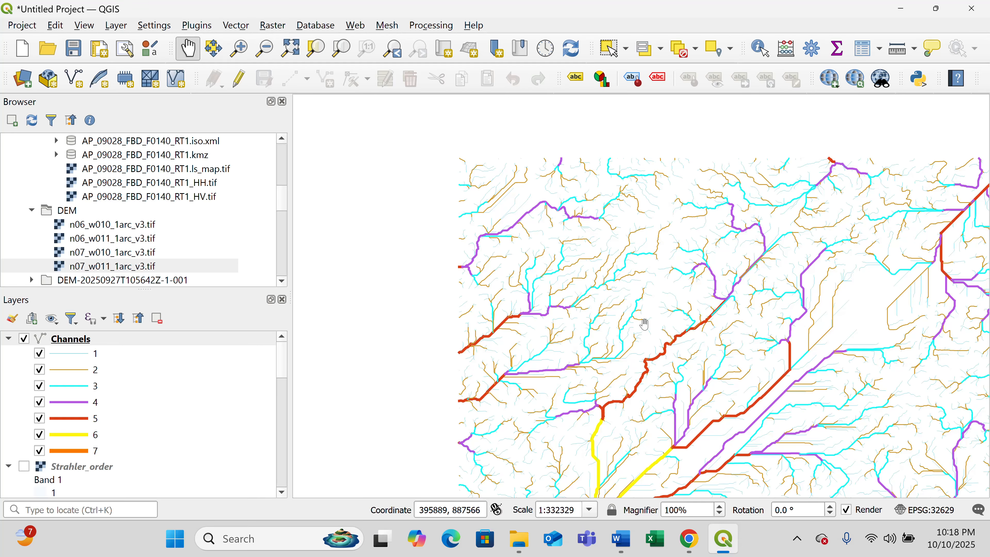
drag(645, 324, 542, 218)
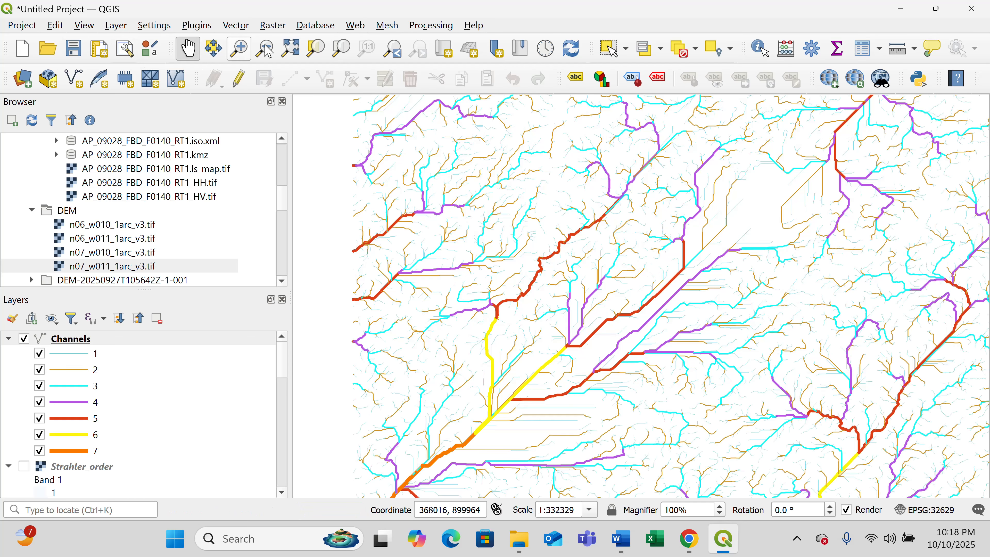
drag(390, 128, 754, 406)
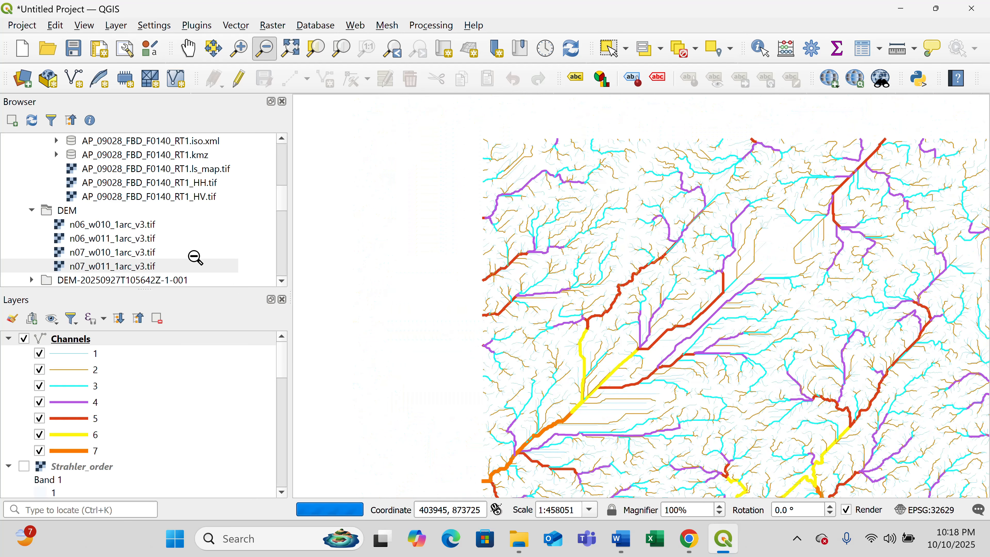
click(189, 50)
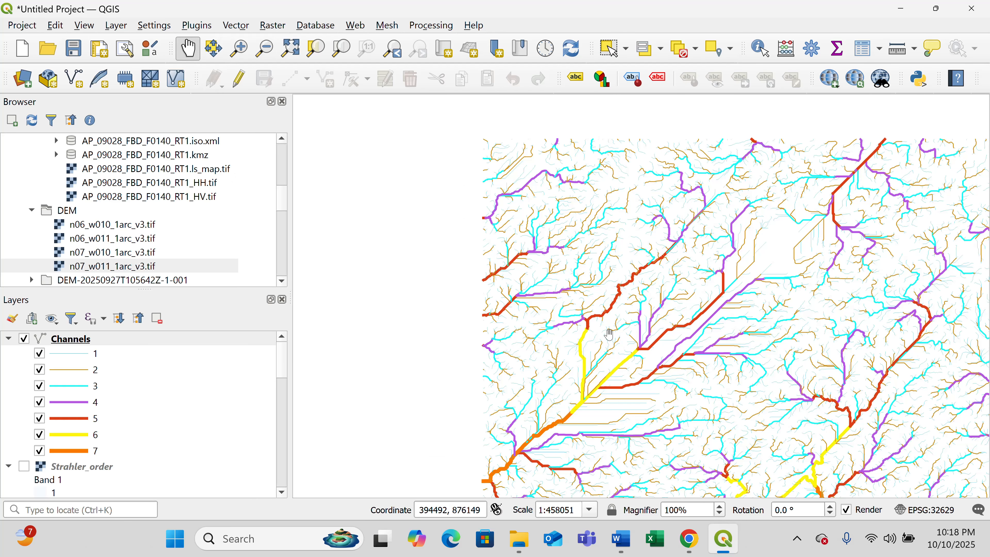
drag(615, 348, 538, 290)
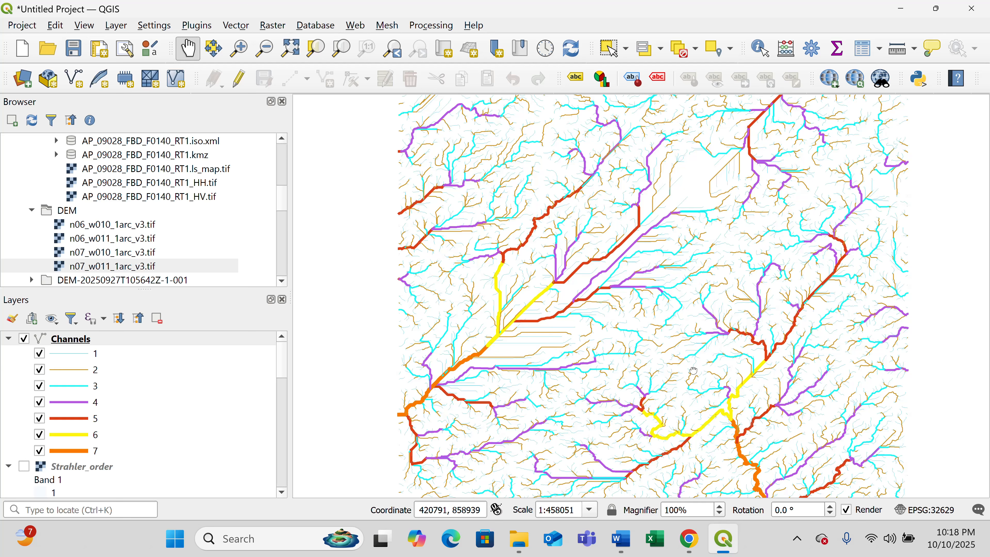
drag(694, 370, 617, 248)
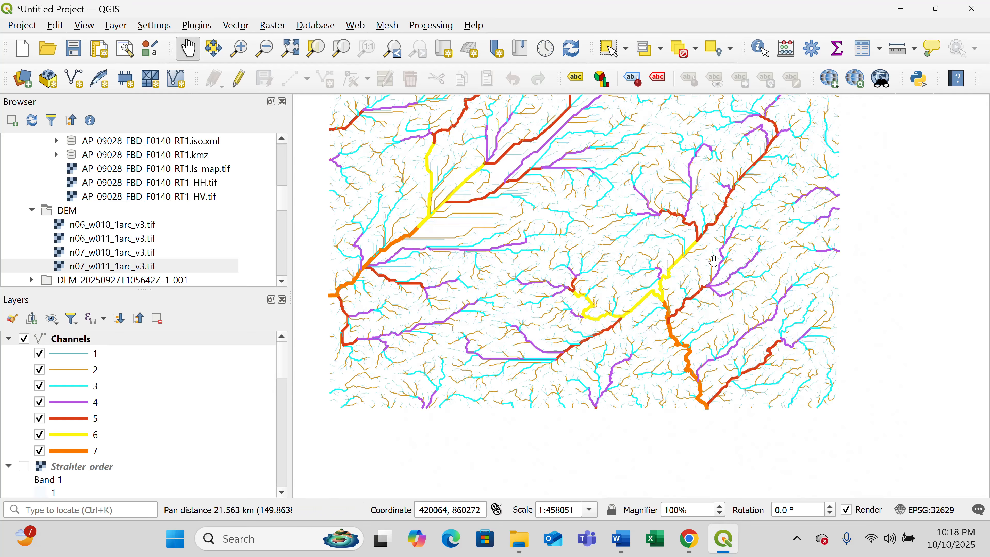
Step: Examine the channel network along its northern tributaries and across its whole extent at about 1:607238 scale
drag(725, 248, 757, 325)
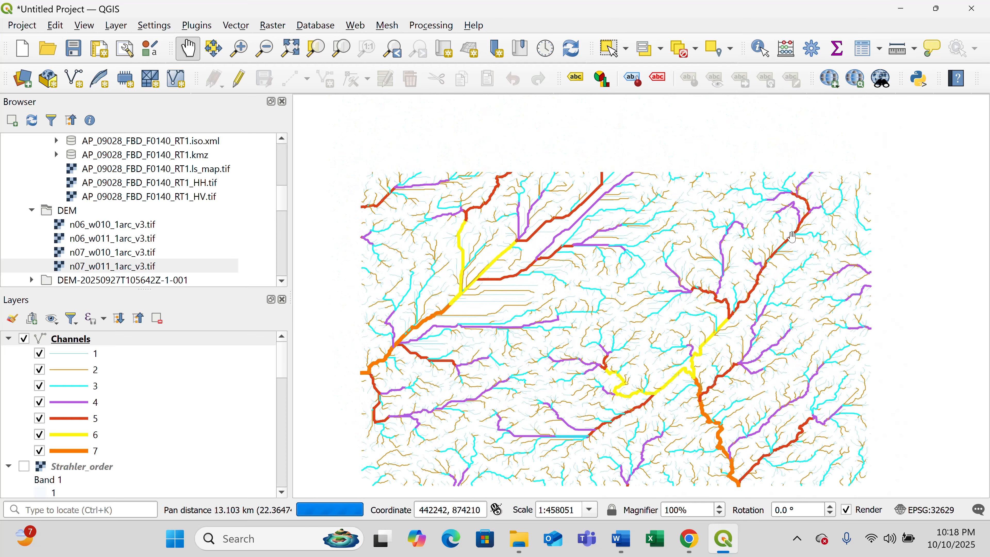
drag(820, 189, 846, 250)
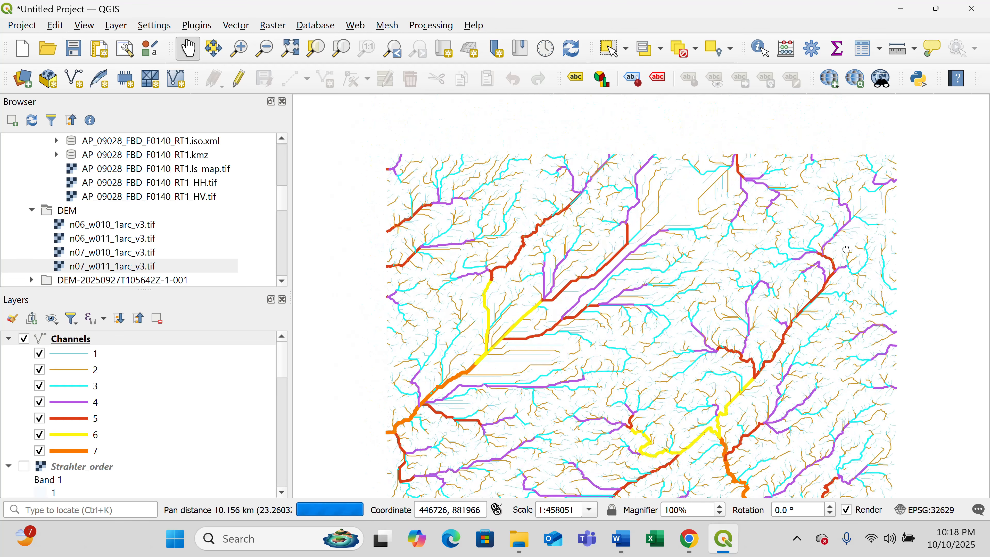
click(274, 50)
drag(439, 130, 773, 412)
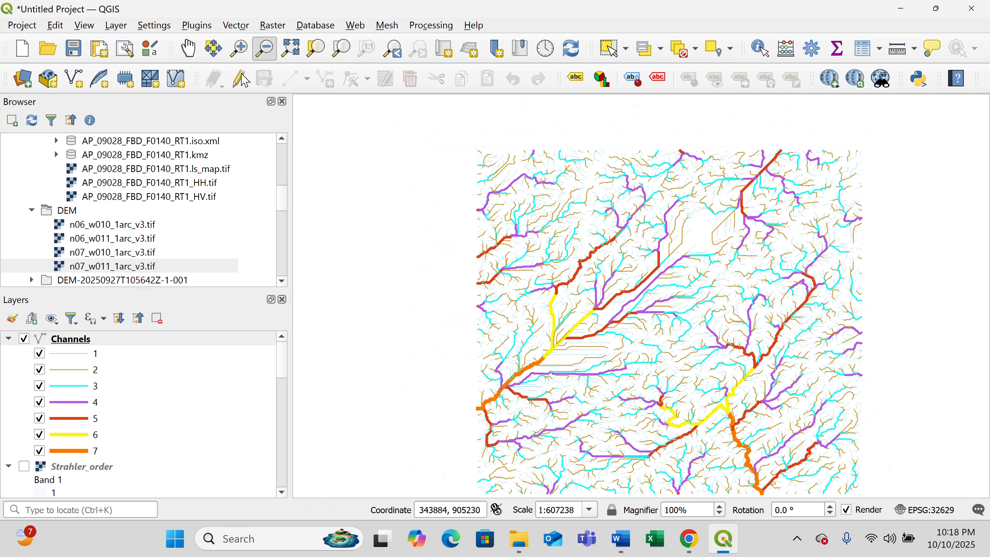
click(189, 48)
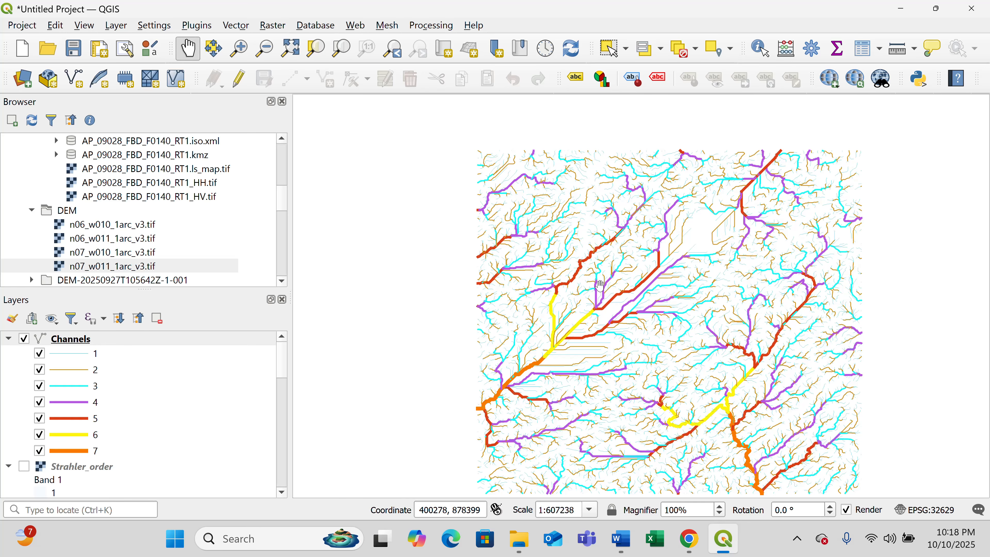
drag(581, 273, 497, 223)
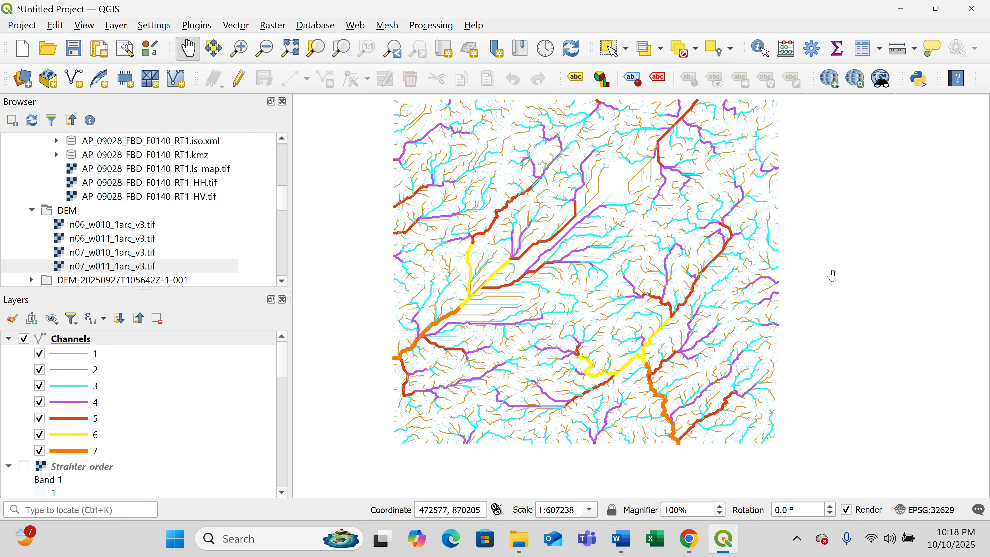
drag(668, 246, 685, 277)
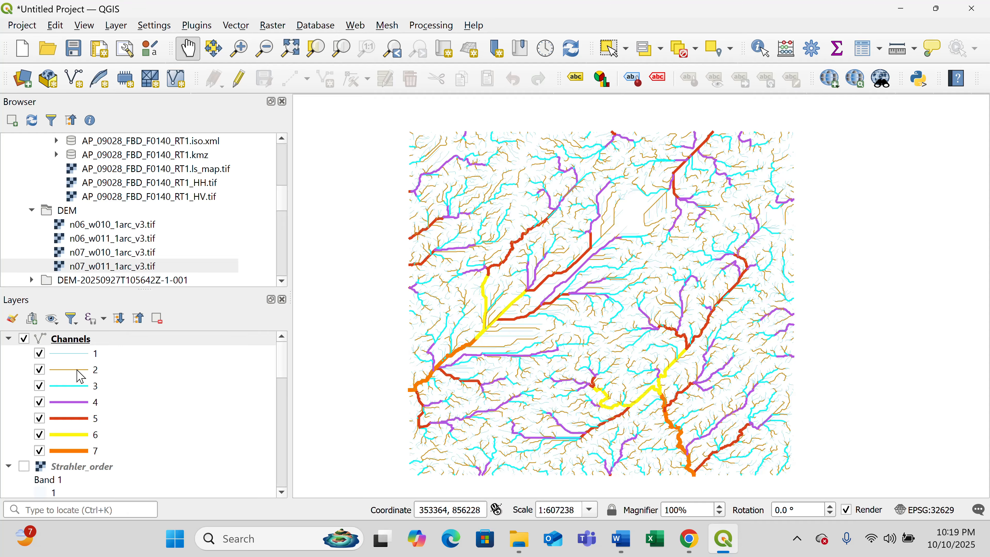
Step: Recolor the order 2 channel line with the standard light green and apply the change to the Channels layer
right_click(82, 342)
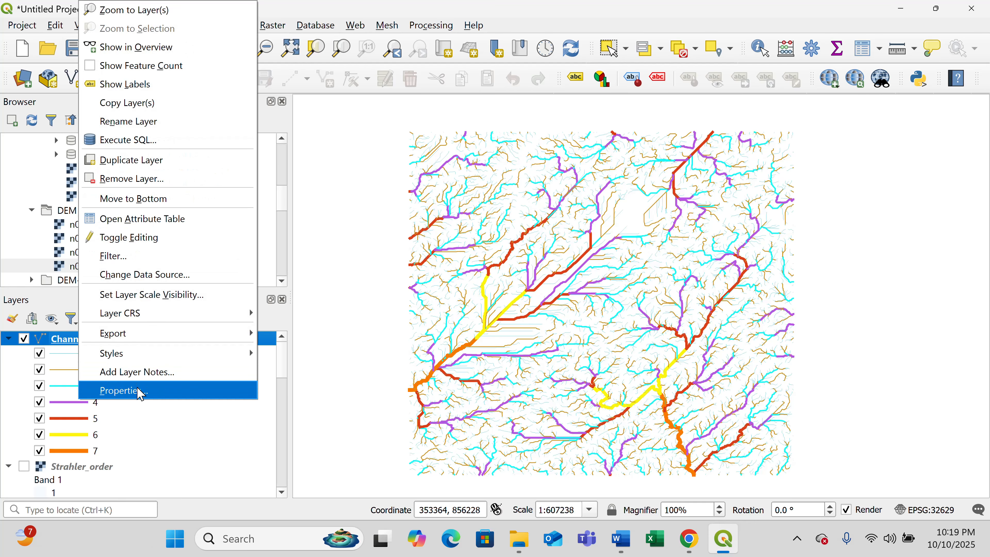
click(138, 390)
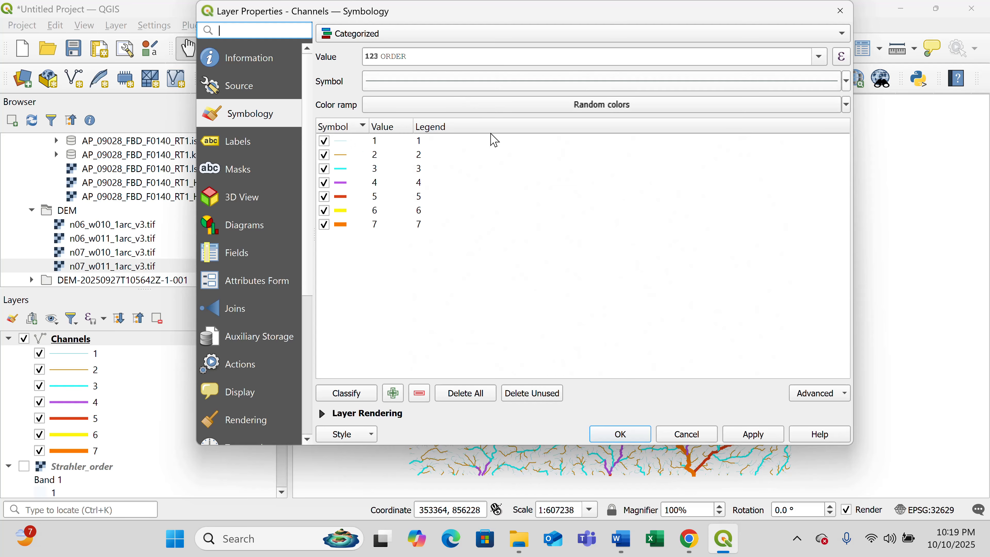
double_click(340, 155)
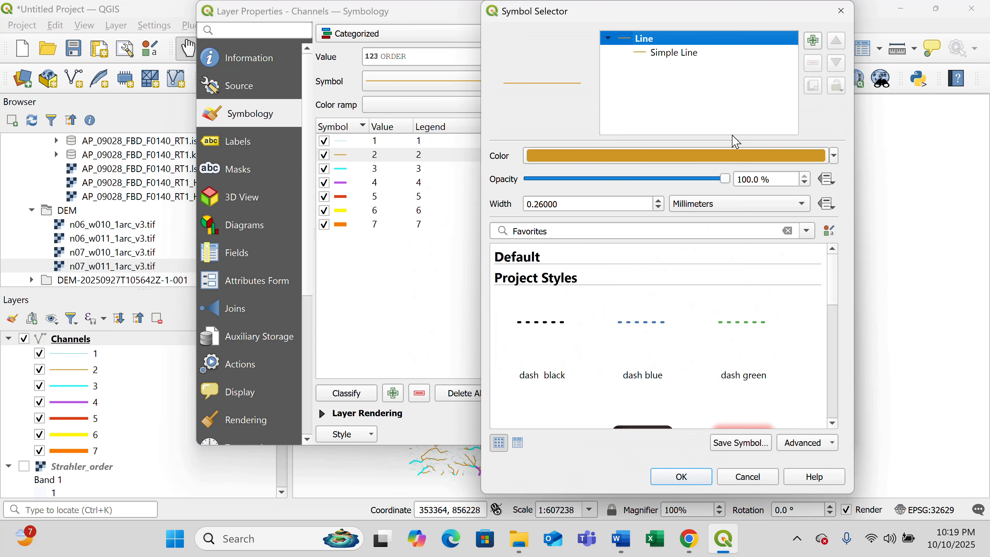
click(834, 157)
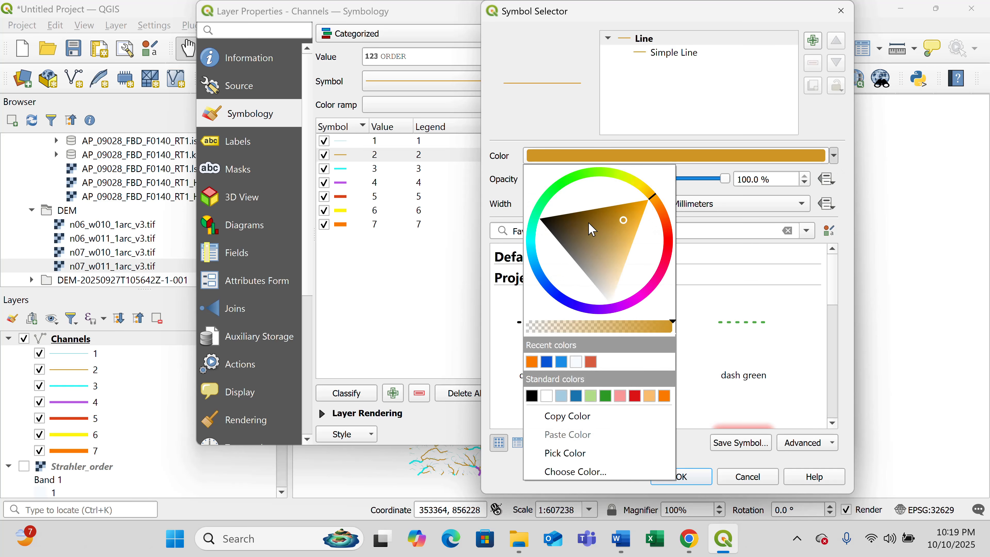
click(547, 226)
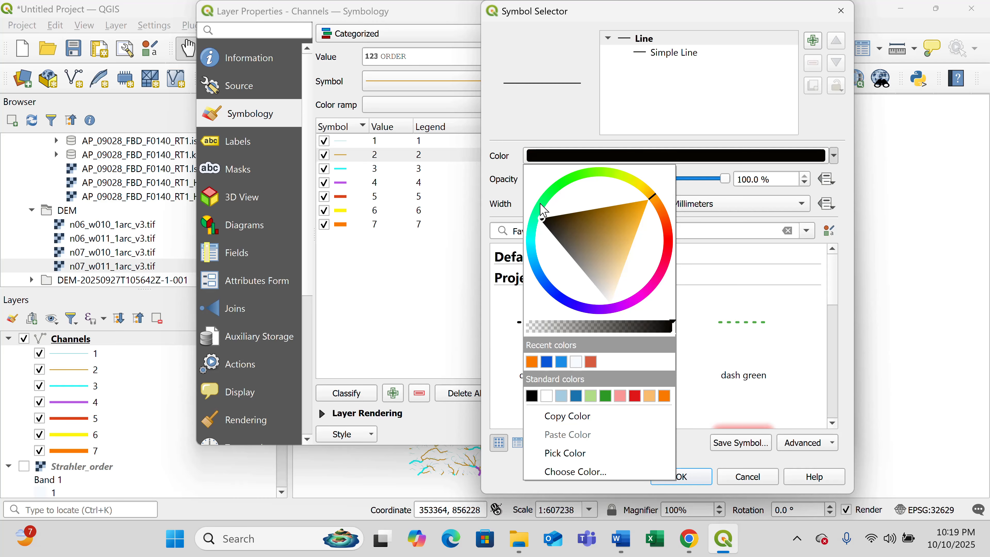
click(592, 396)
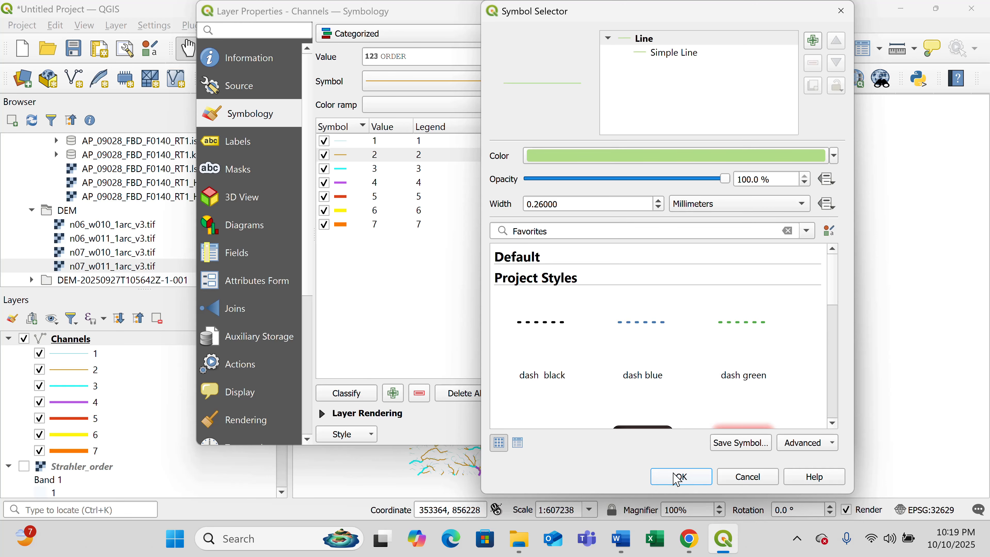
click(681, 477)
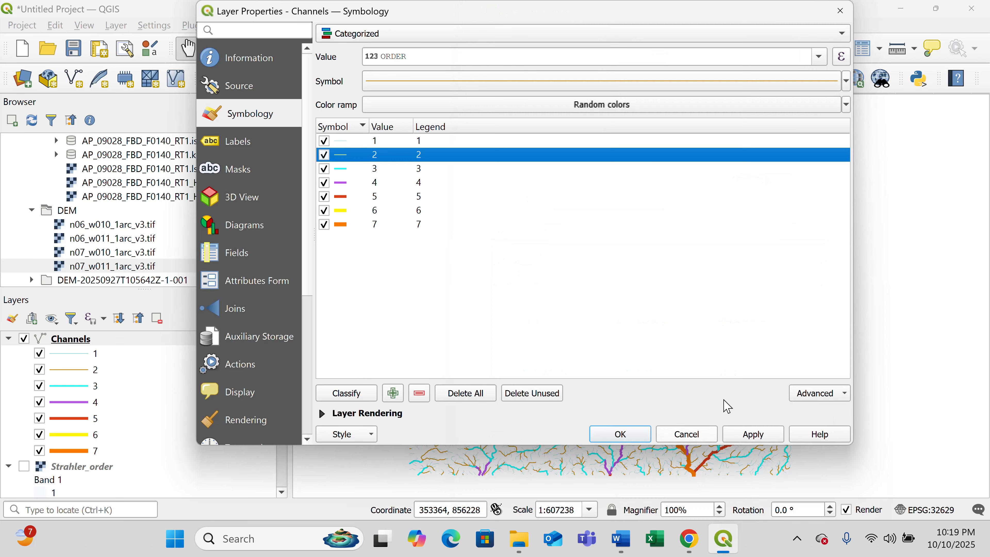
click(745, 441)
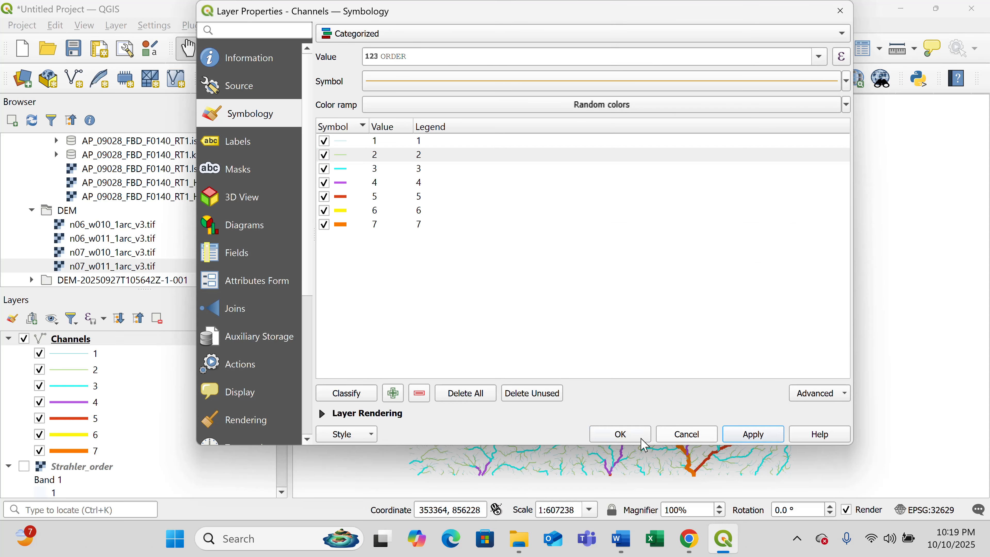
click(626, 434)
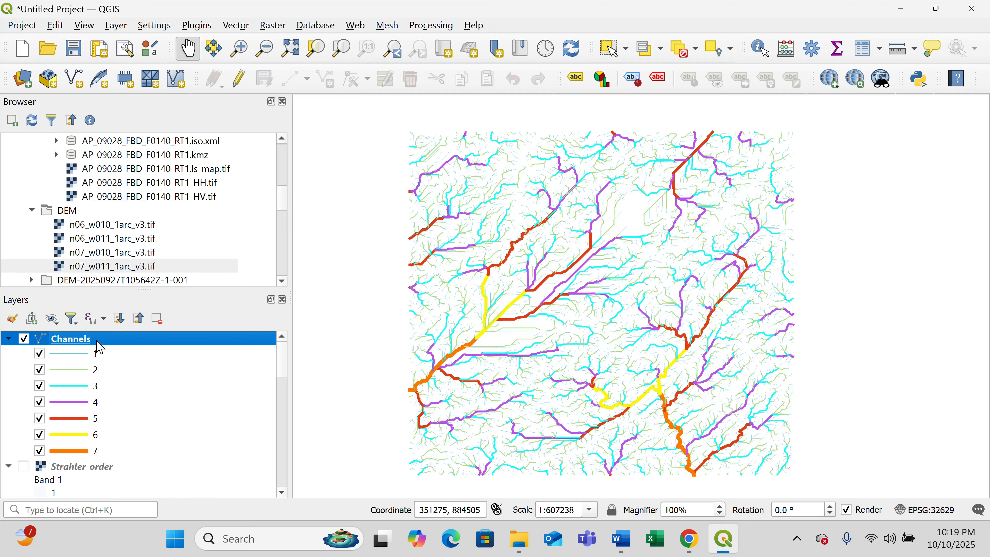
Step: Recolor the order 2 channel line with a bright yellow-green mixed on the color wheel and apply it to the Channels layer
right_click(88, 343)
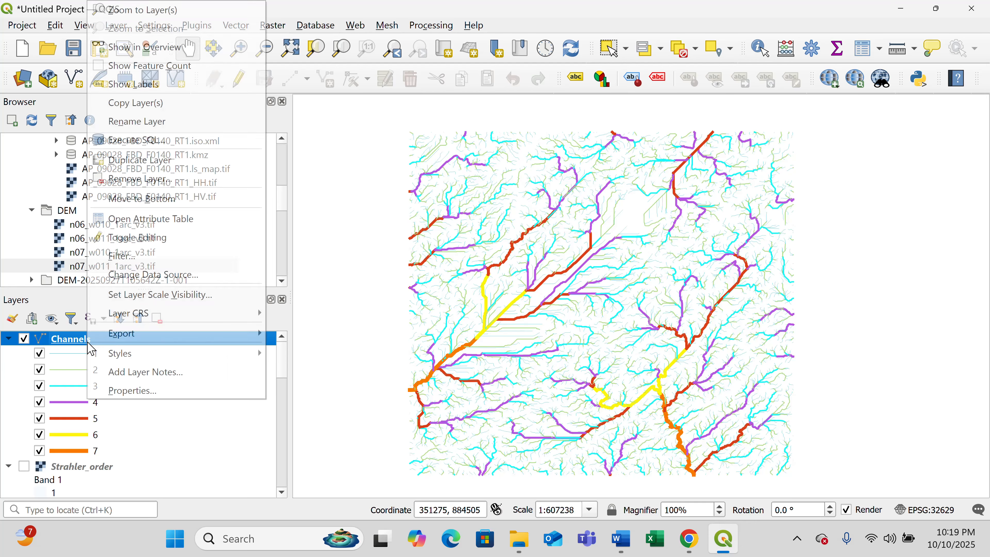
click(158, 393)
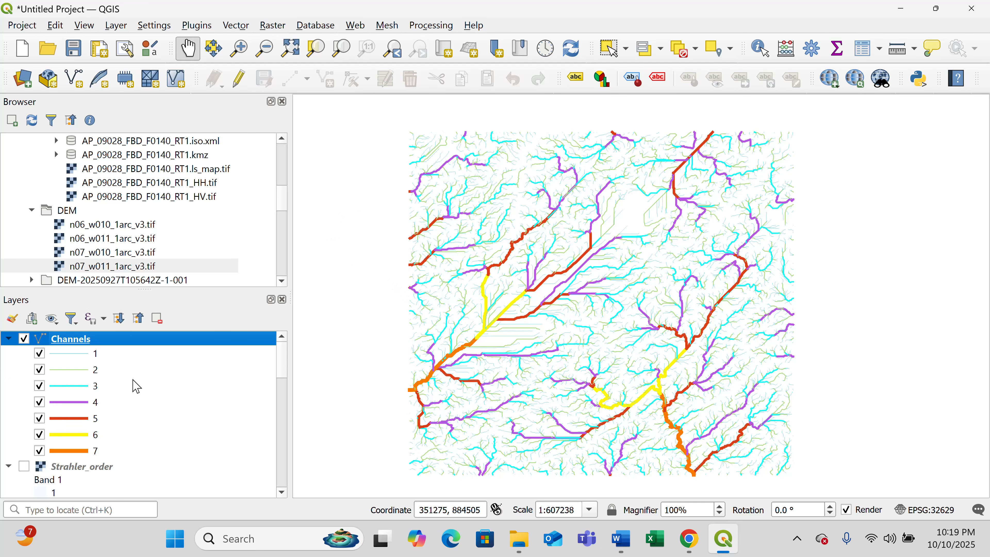
double_click(347, 158)
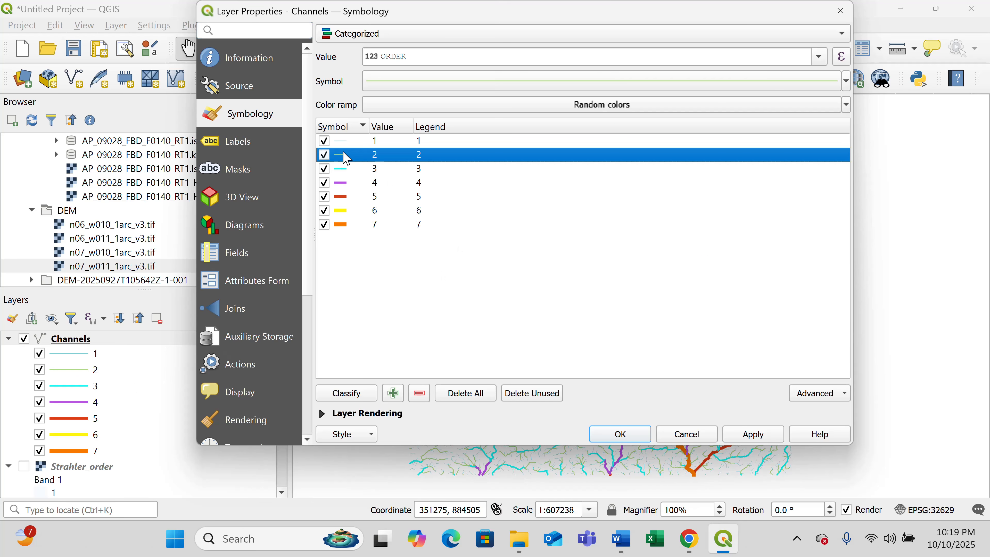
click(835, 158)
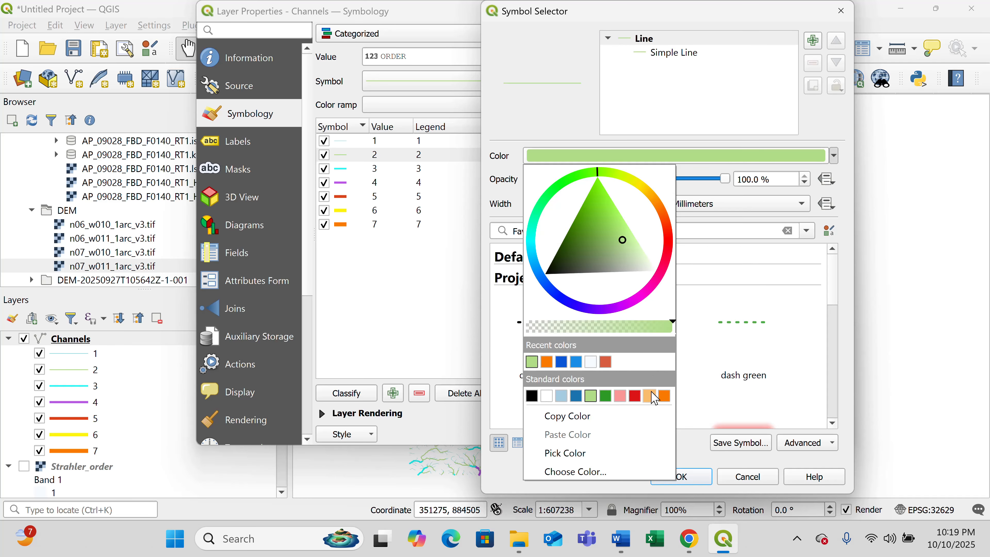
click(606, 362)
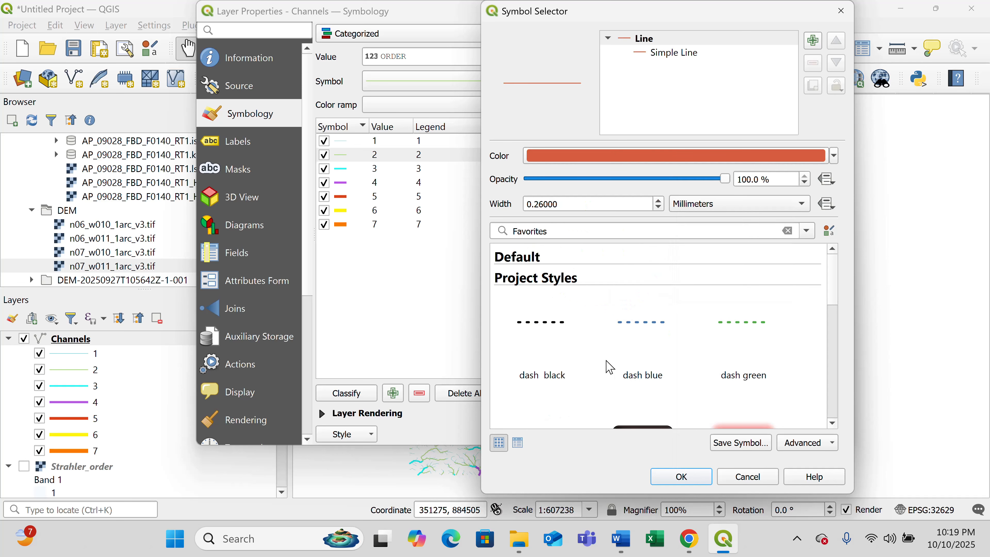
click(834, 156)
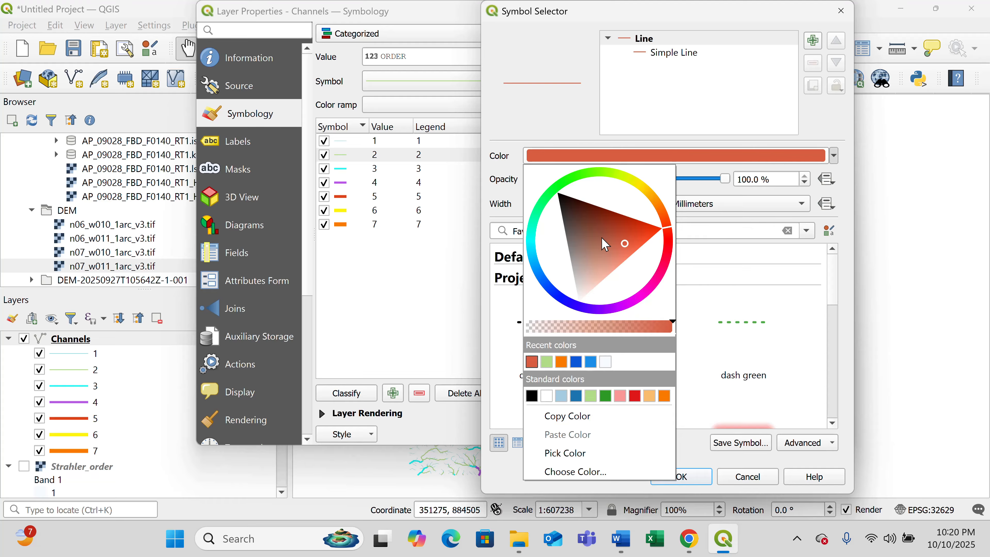
mouse_move(563, 202)
mouse_down()
mouse_move(605, 183)
mouse_move(659, 243)
mouse_move(654, 191)
mouse_move(595, 174)
mouse_move(567, 177)
mouse_move(552, 193)
mouse_move(547, 225)
mouse_up()
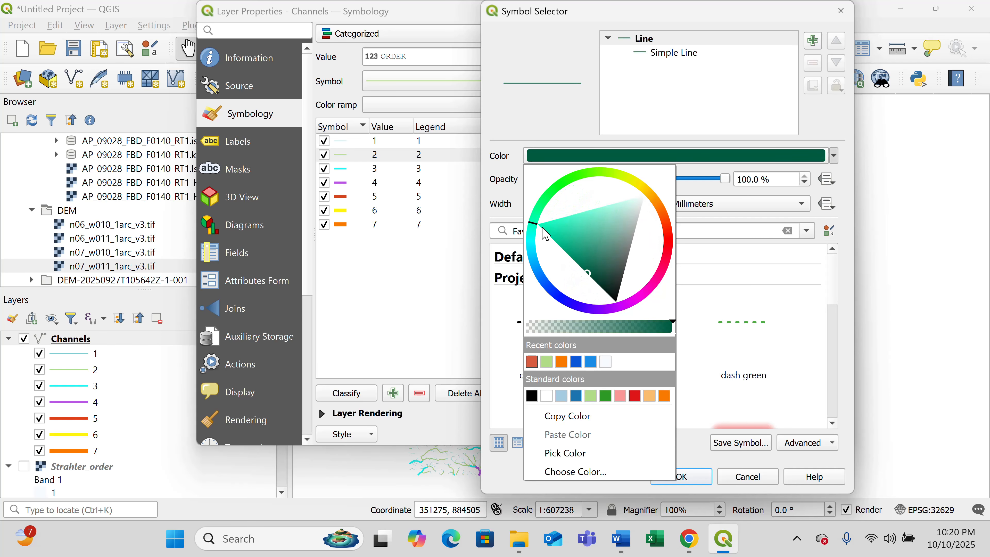
mouse_move(572, 261)
mouse_down()
mouse_move(561, 219)
mouse_move(543, 203)
mouse_move(557, 188)
mouse_up()
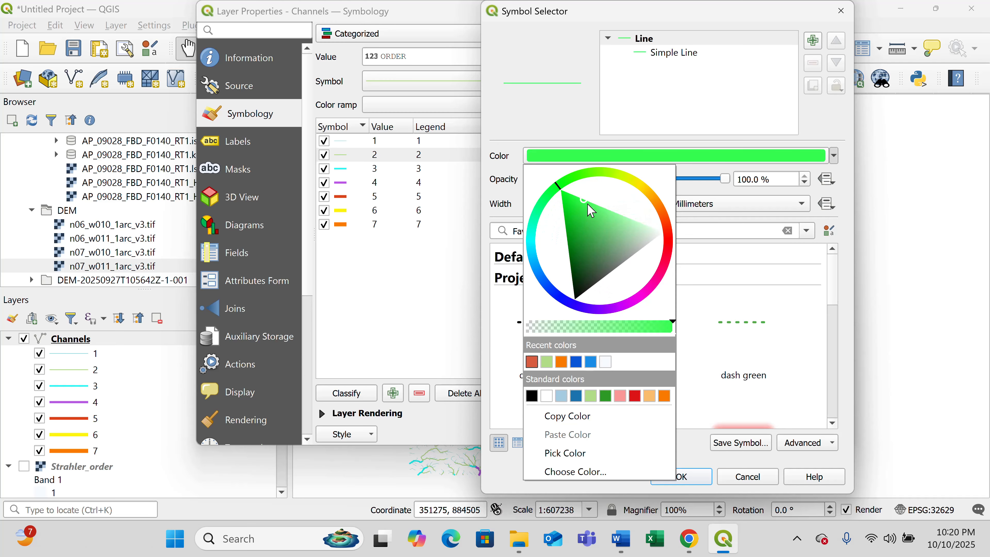
click(566, 198)
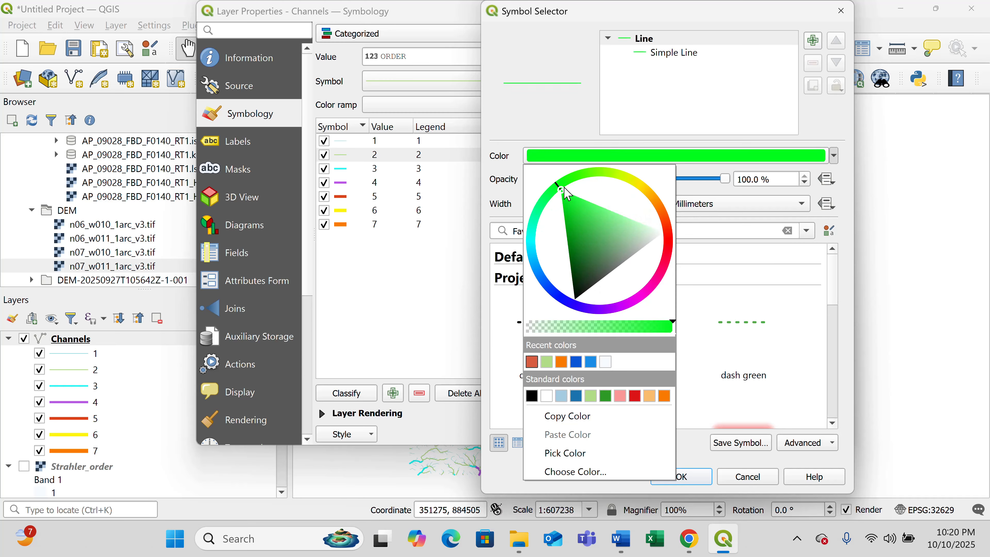
mouse_move(564, 188)
mouse_down()
mouse_move(602, 172)
mouse_move(608, 188)
mouse_up()
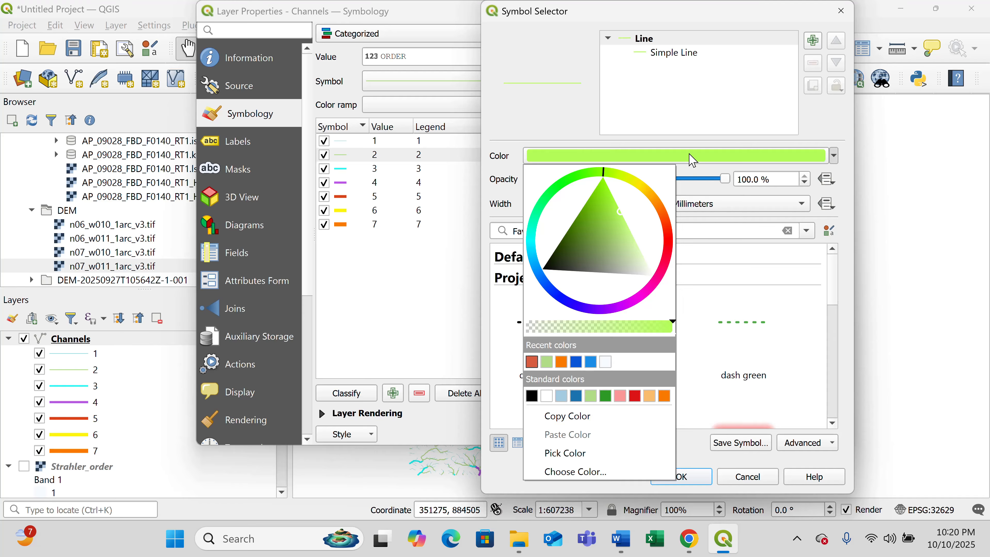
click(693, 161)
click(679, 476)
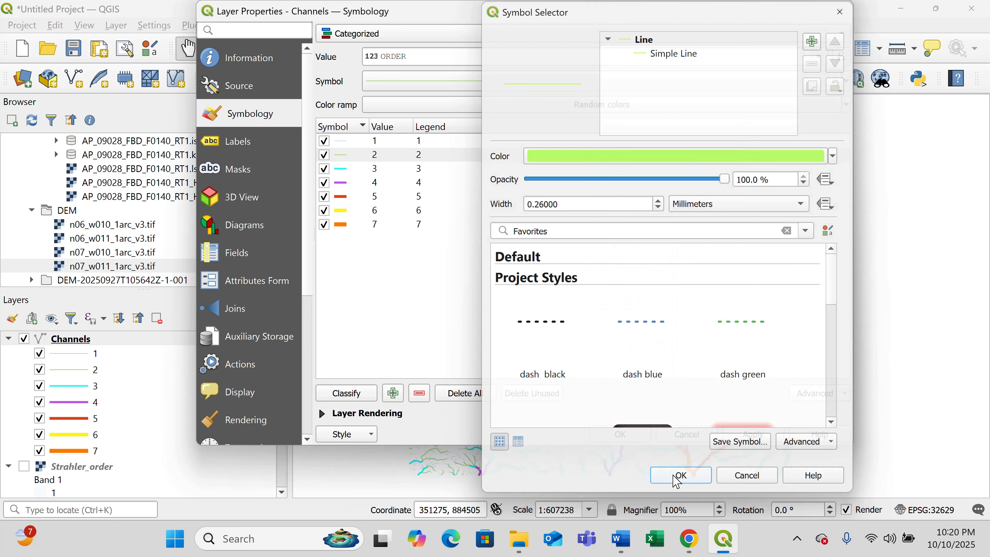
click(769, 438)
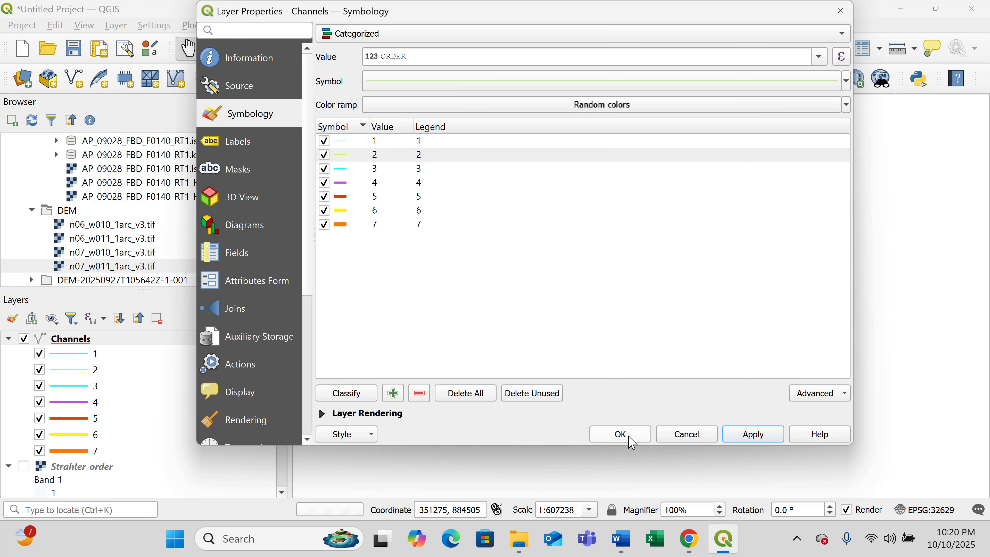
click(628, 437)
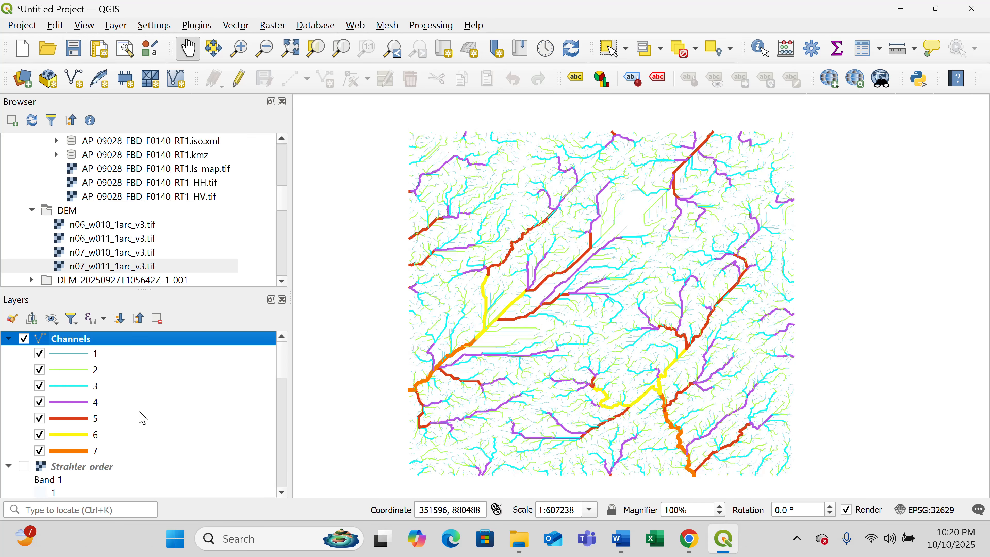
Step: Show the Filled_DEM layer beneath the channels and set its render type to Singleband pseudocolor
scroll(283, 493, down, 10)
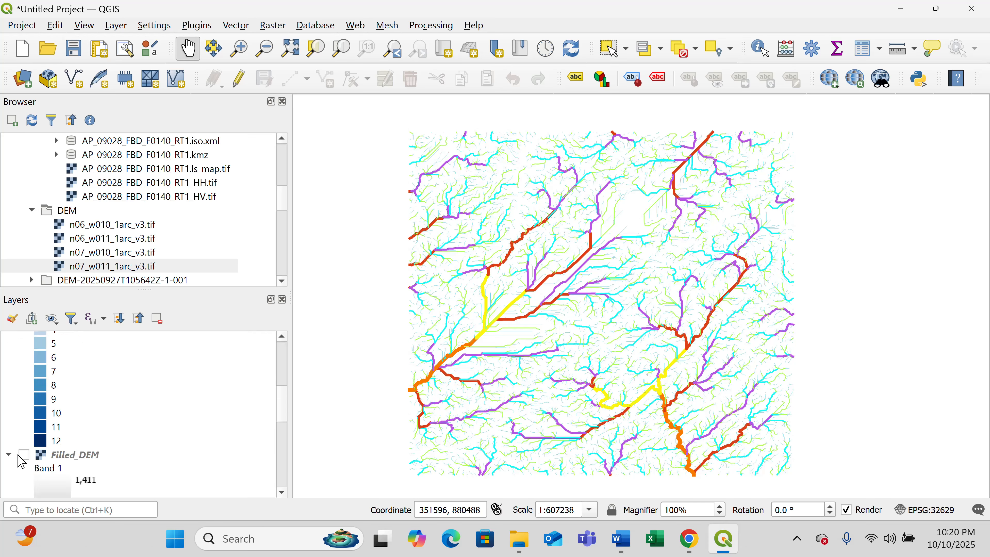
click(24, 455)
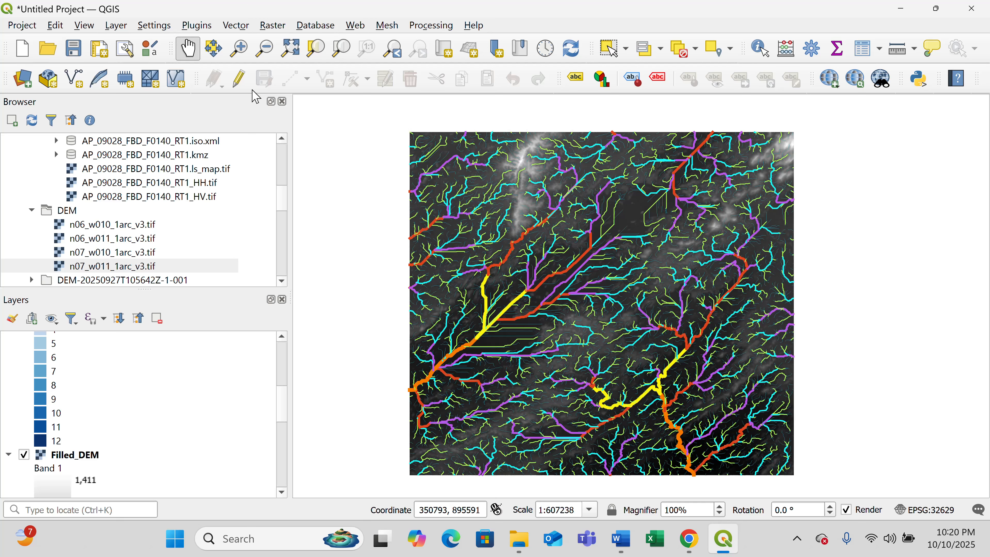
click(69, 458)
right_click(72, 458)
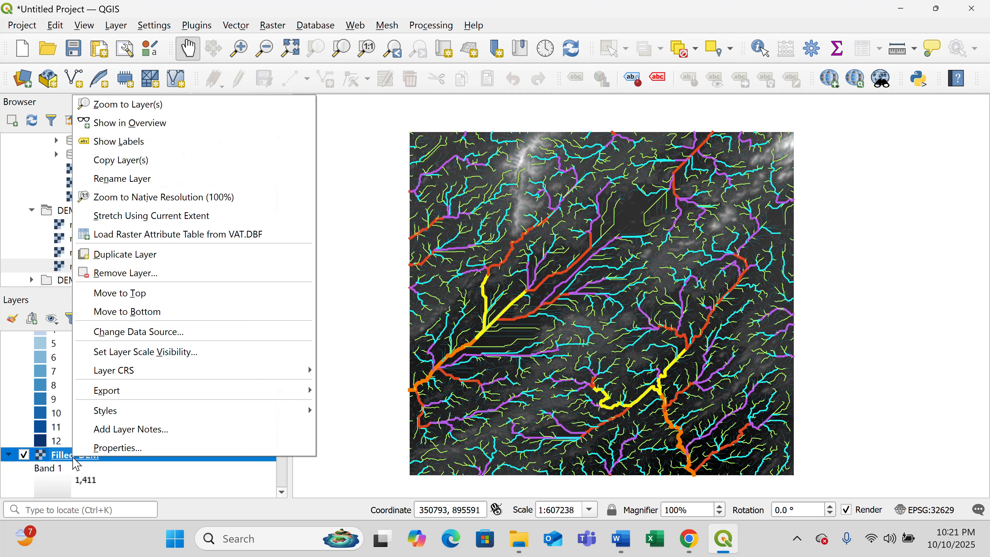
click(130, 454)
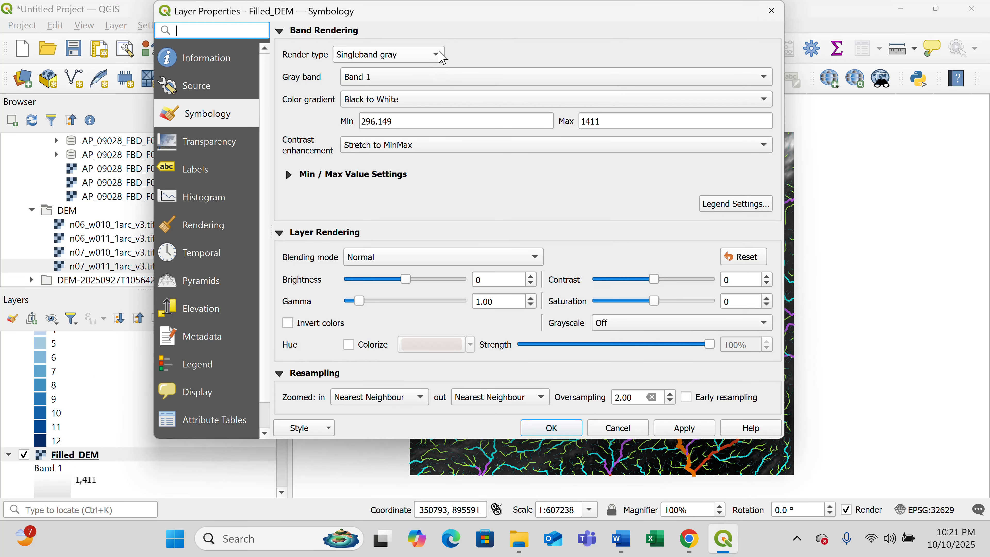
click(441, 57)
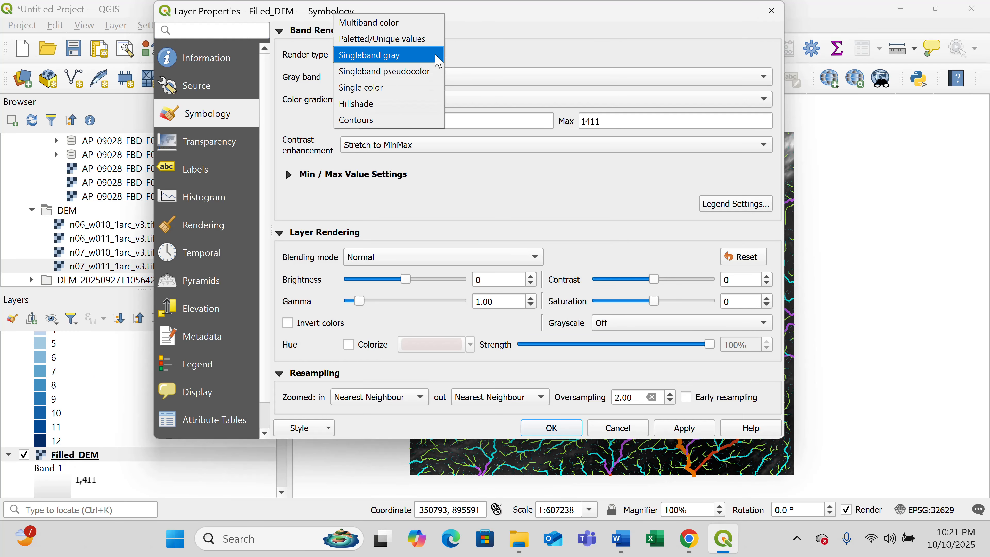
click(414, 74)
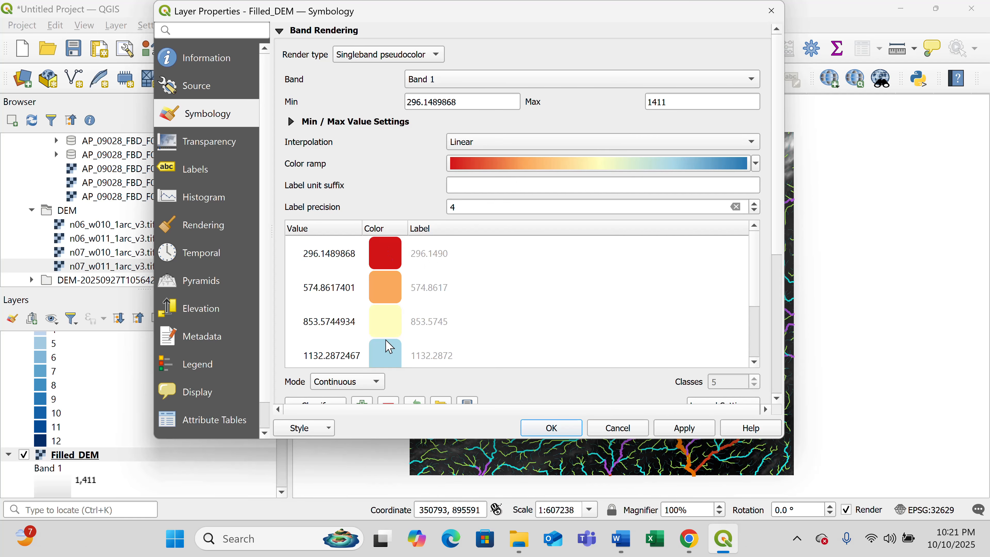
Step: Invert Filled_DEM's color ramp to run from blue at the lowest to red at the highest elevations, and apply it
click(517, 172)
click(511, 181)
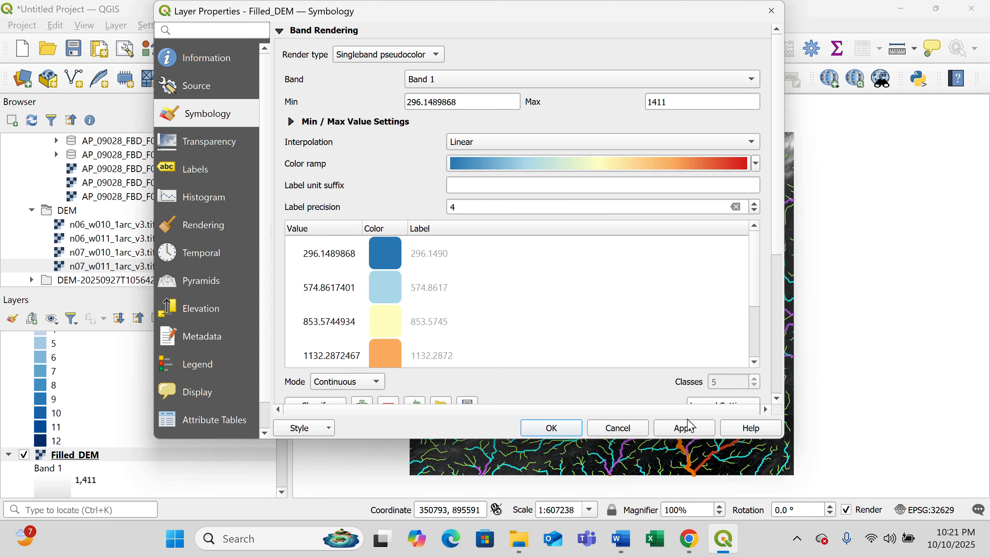
scroll(755, 364, down, 2)
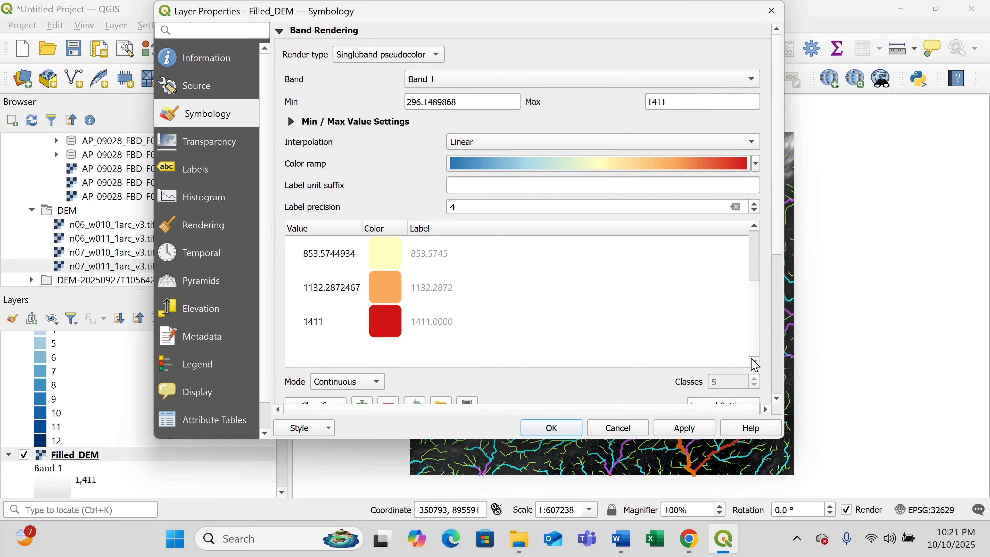
click(696, 434)
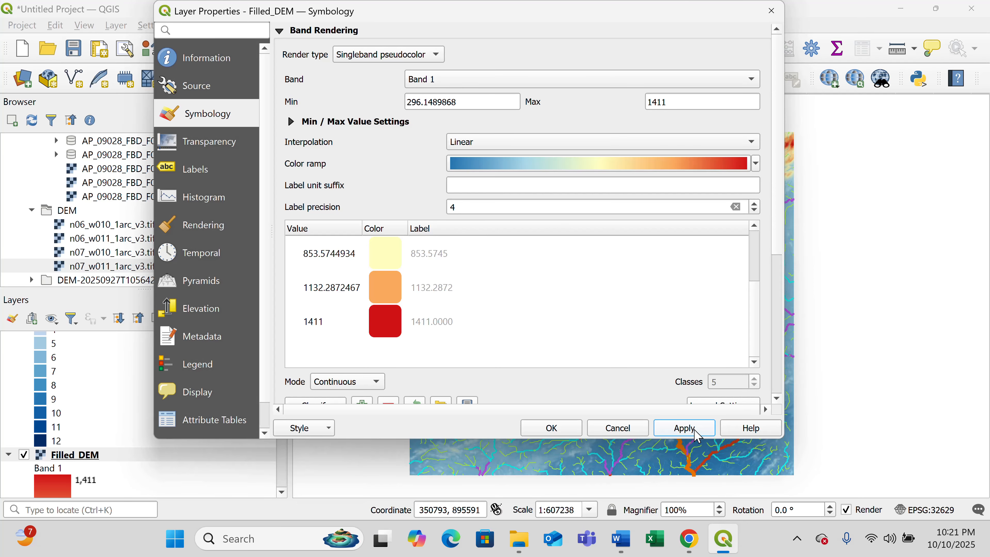
click(550, 428)
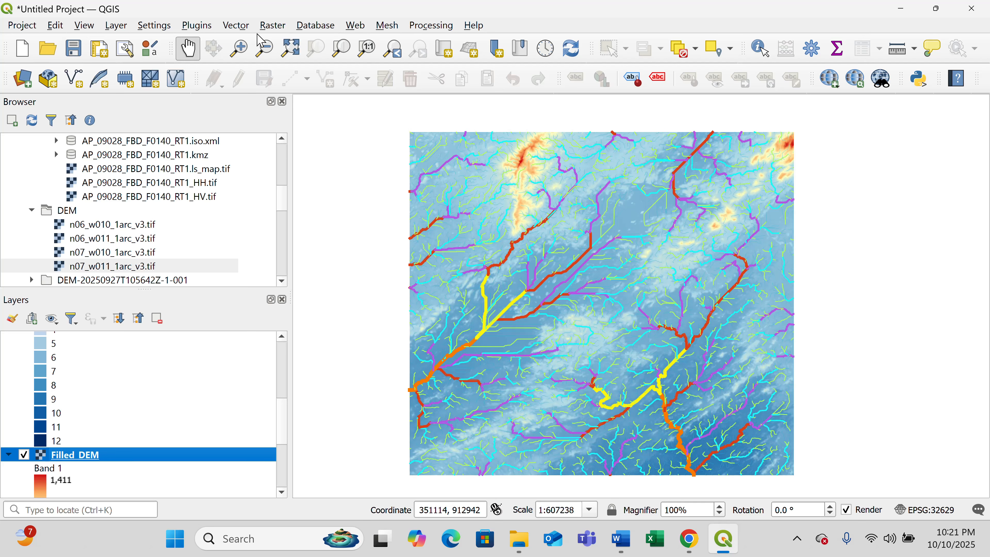
Step: Generate a hillshade from Filled_DEM with the default light settings and save it as Hillshade.sdat in the Stream Order folder
click(274, 27)
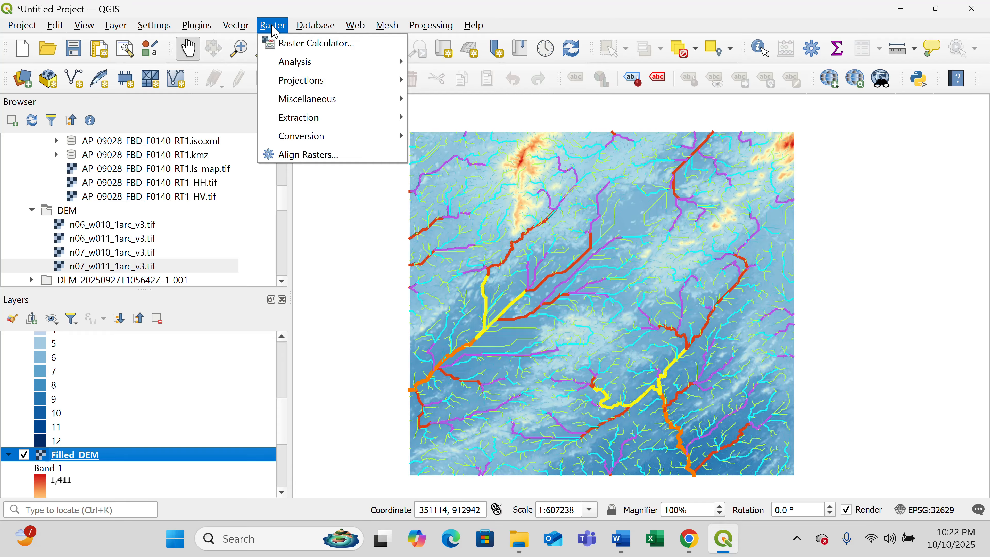
mouse_move(366, 66)
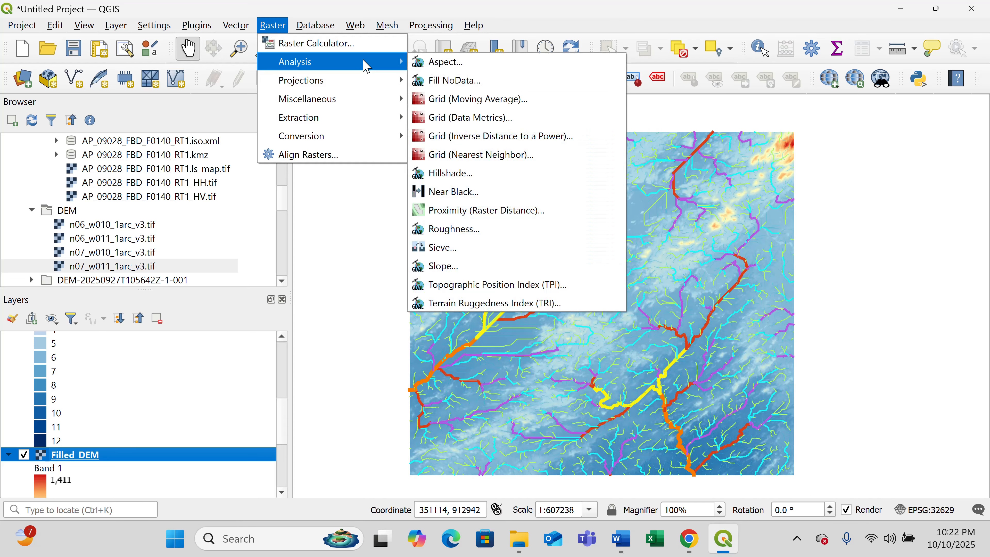
click(469, 174)
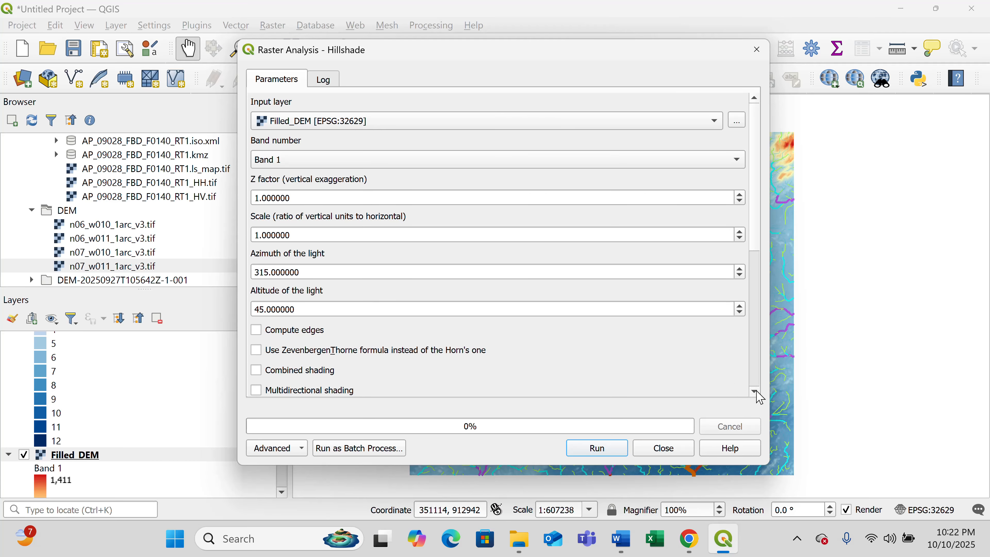
scroll(759, 396, down, 5)
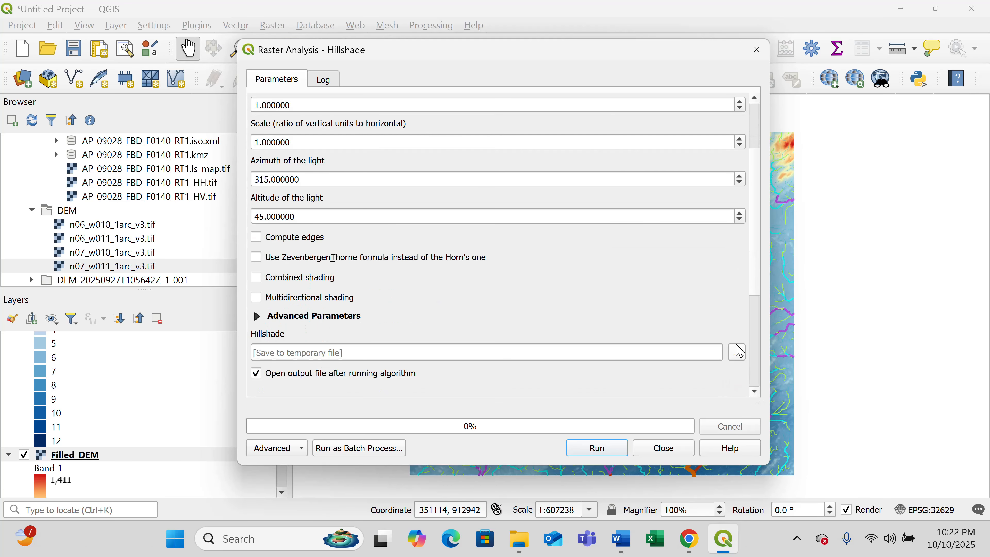
click(739, 351)
click(767, 390)
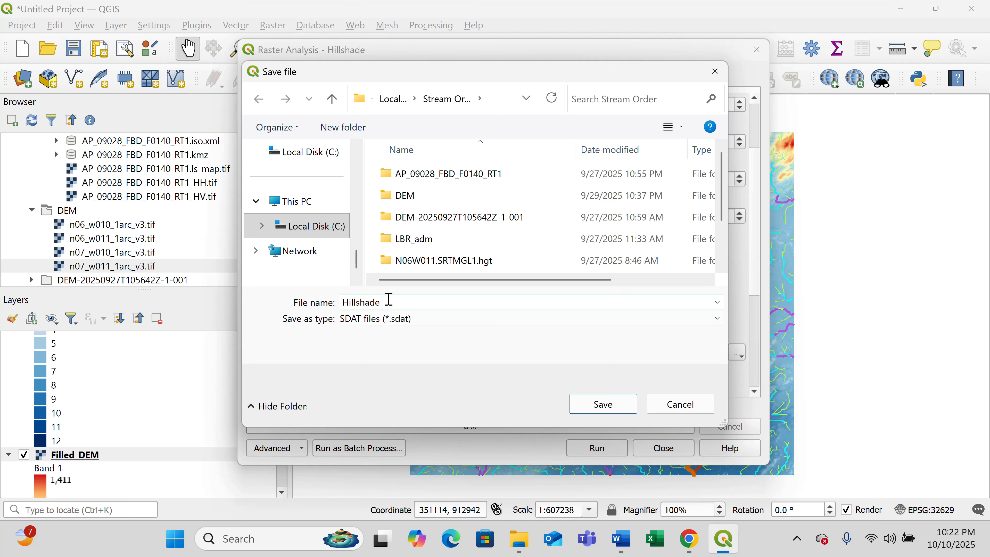
click(602, 403)
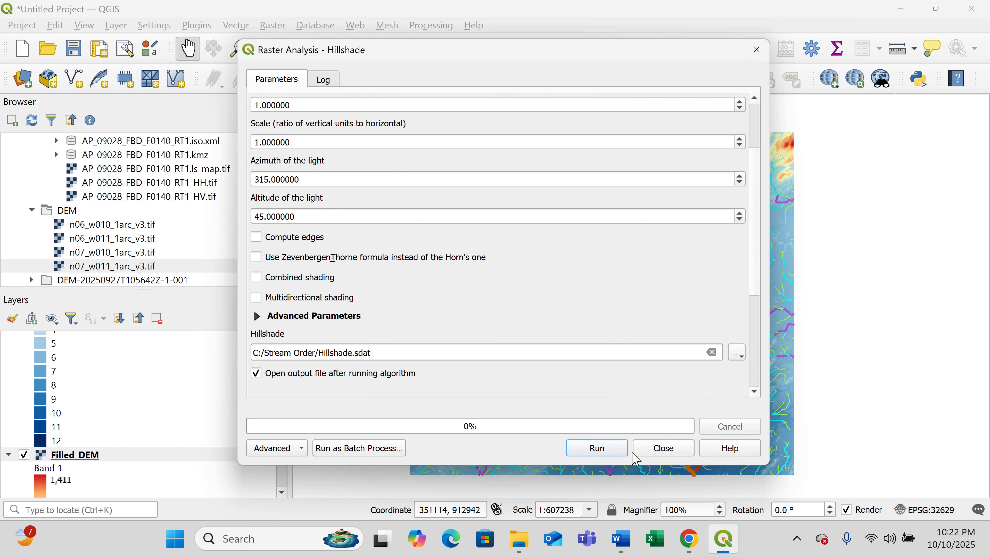
click(597, 448)
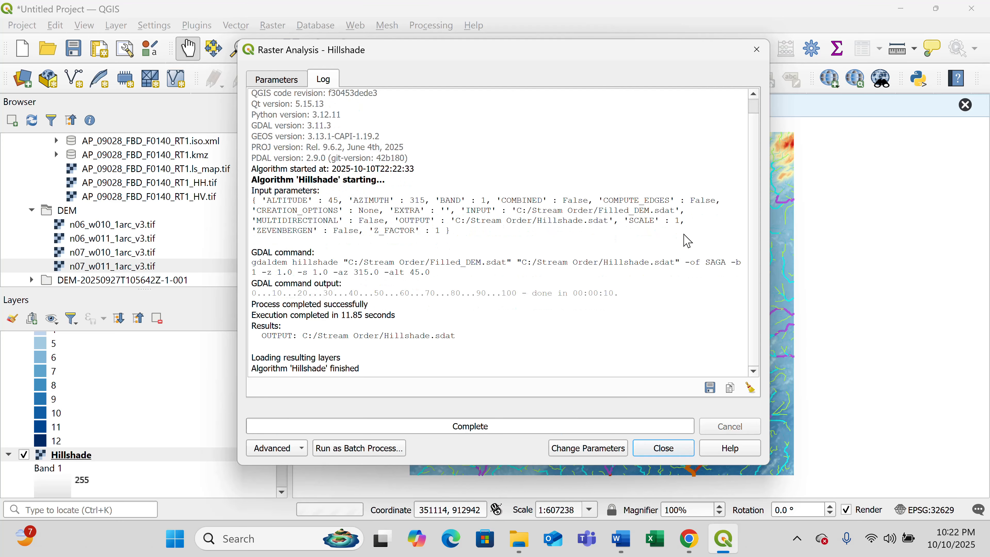
click(664, 449)
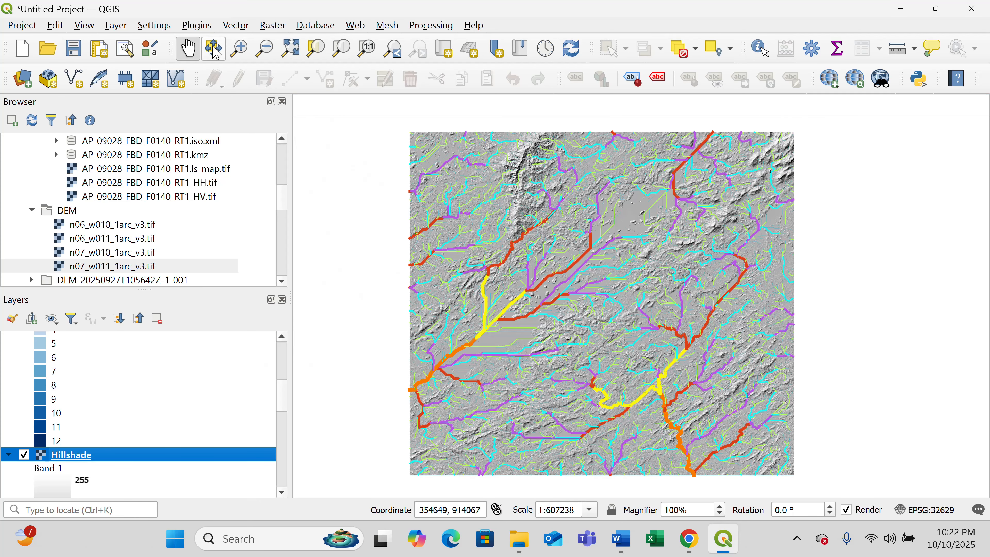
Step: Examine the channel network over the hillshade relief at about 1:325181, from the northern ridges to the southern outlets
click(241, 49)
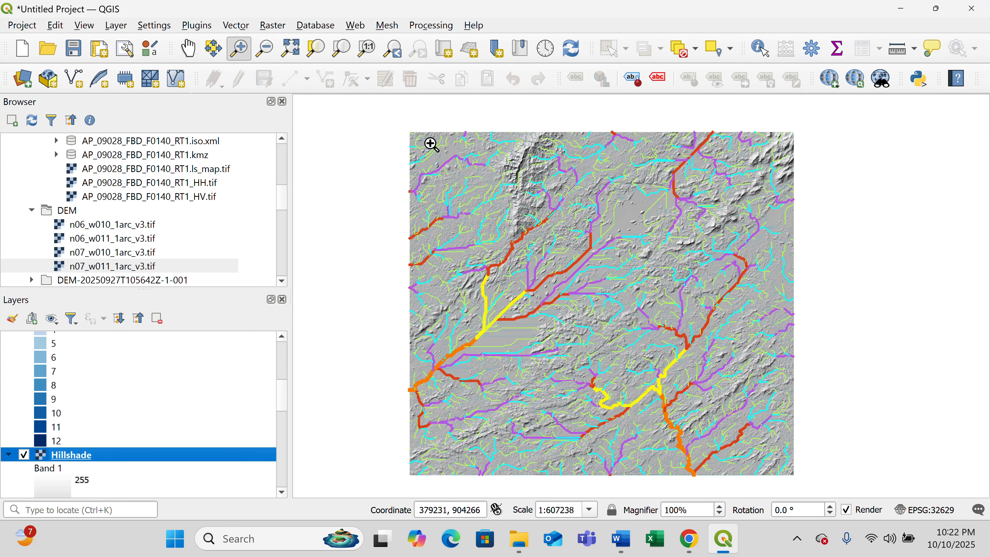
drag(431, 143, 762, 359)
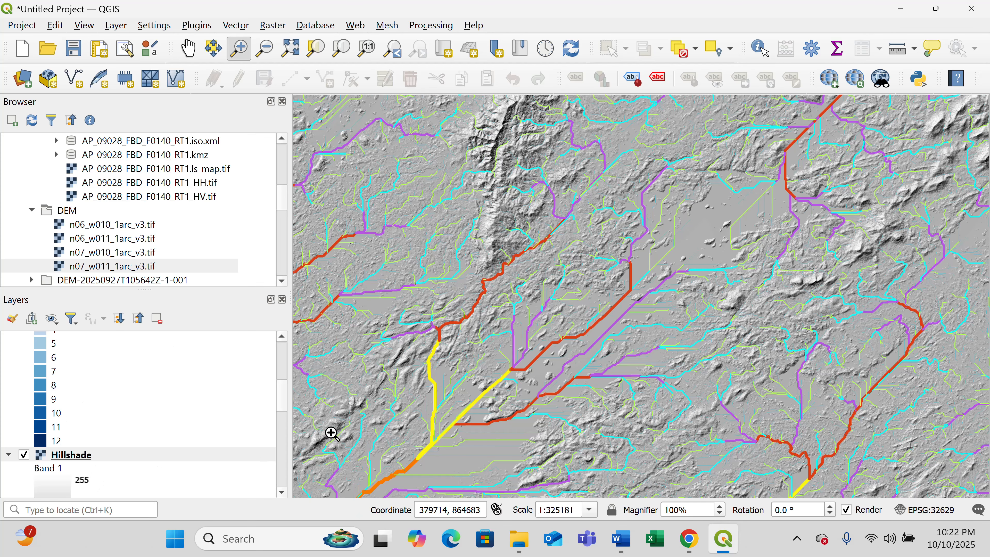
click(186, 47)
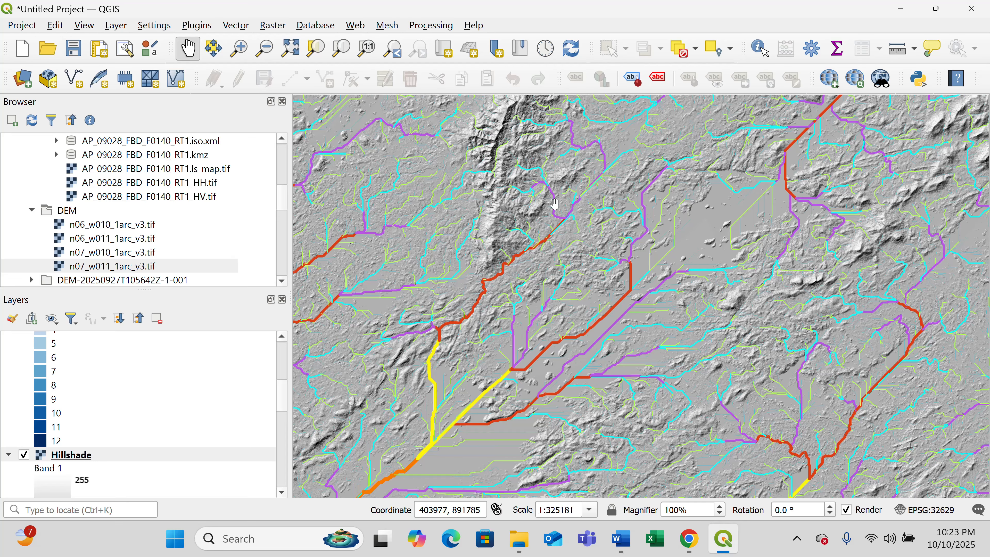
drag(555, 204, 718, 366)
drag(773, 321, 622, 303)
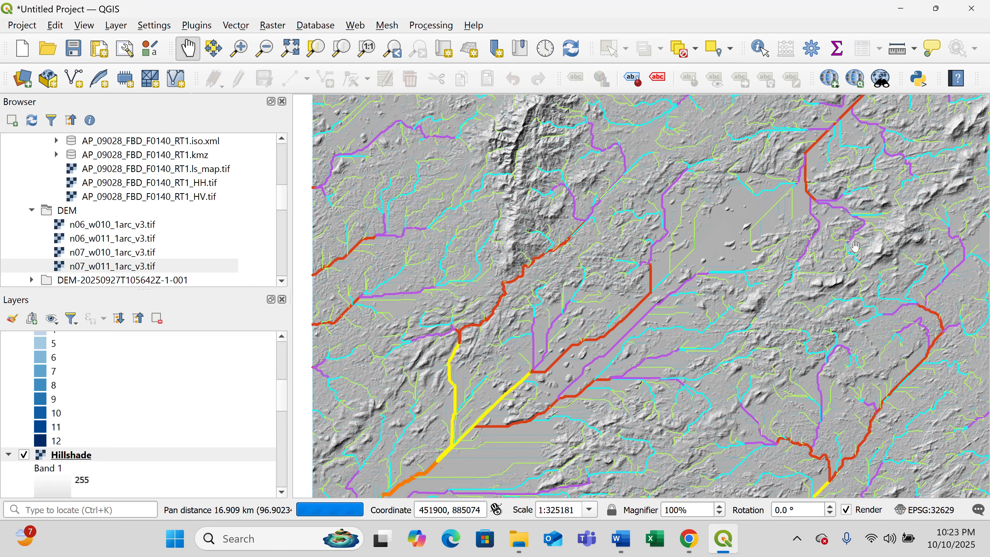
drag(839, 230, 767, 346)
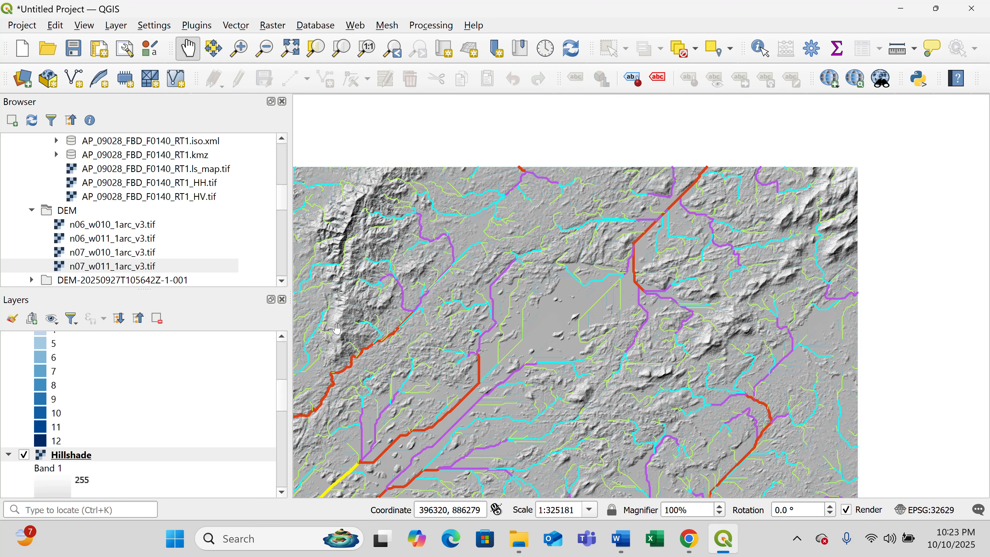
drag(346, 474, 438, 345)
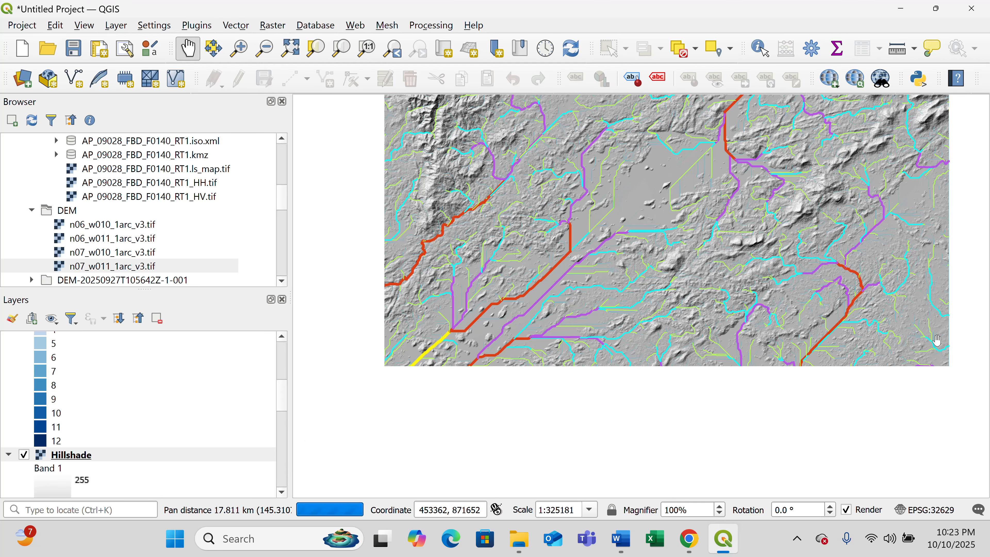
drag(562, 384, 608, 244)
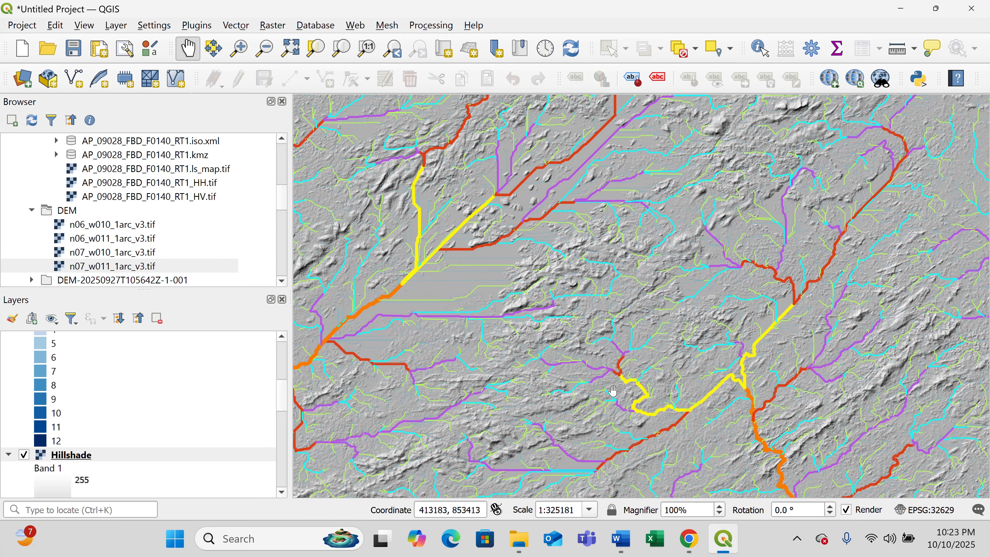
drag(612, 393, 662, 262)
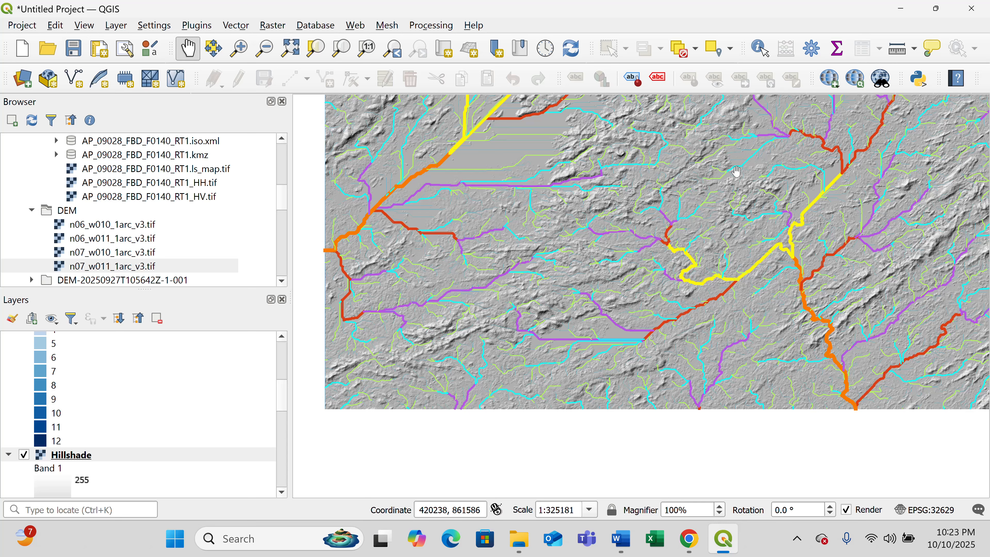
drag(725, 206, 730, 307)
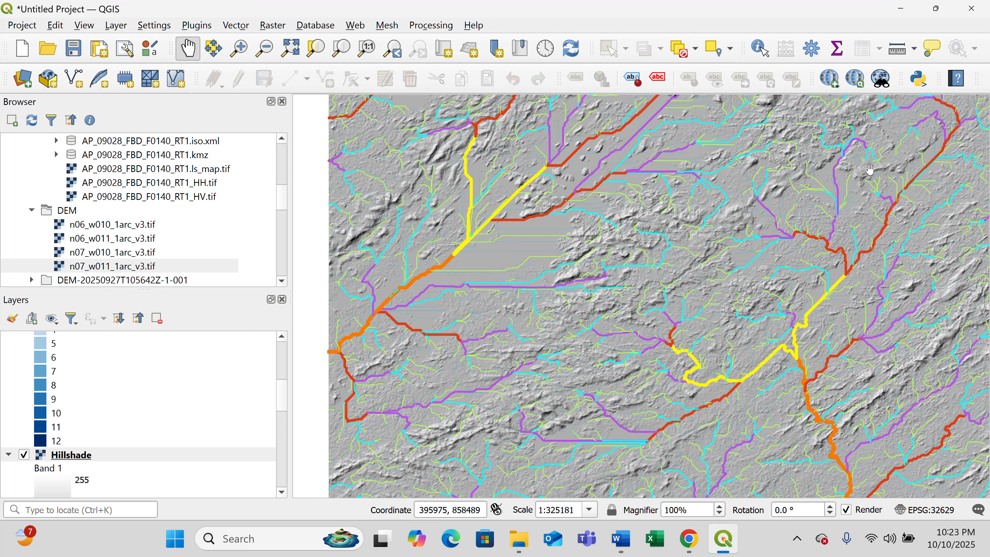
Step: Reduce the Hillshade layer's global opacity to 35.2 % and apply it over the colored DEM
right_click(85, 462)
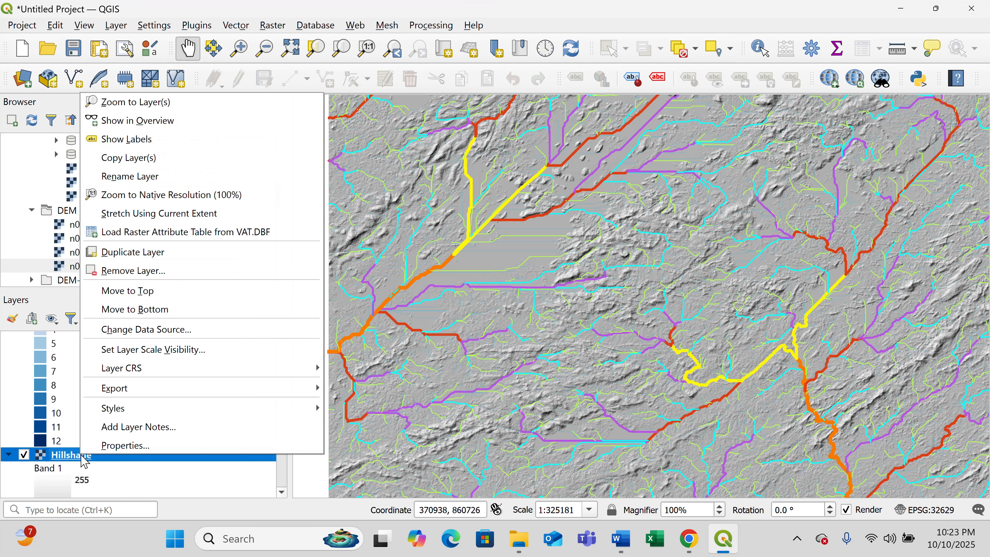
click(143, 449)
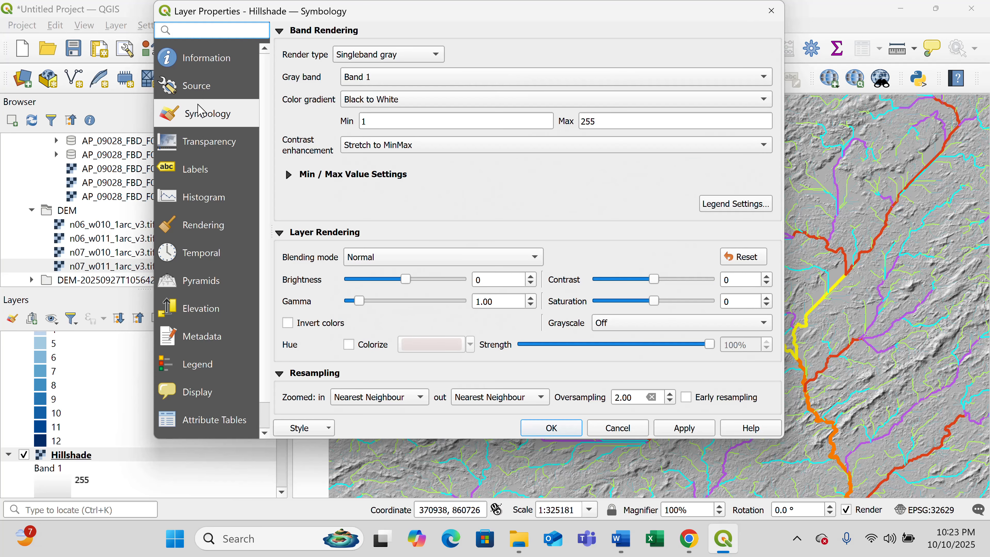
click(220, 151)
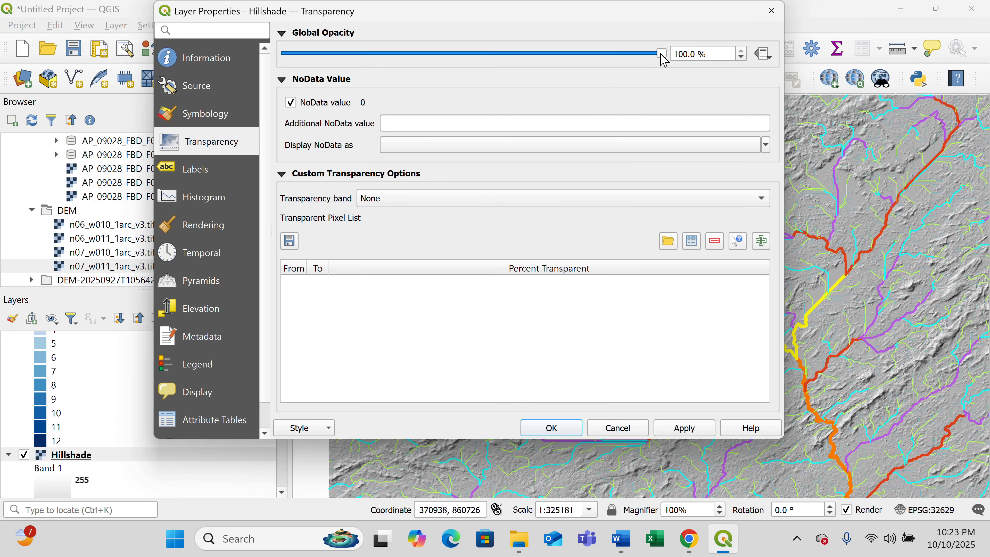
drag(662, 55, 419, 62)
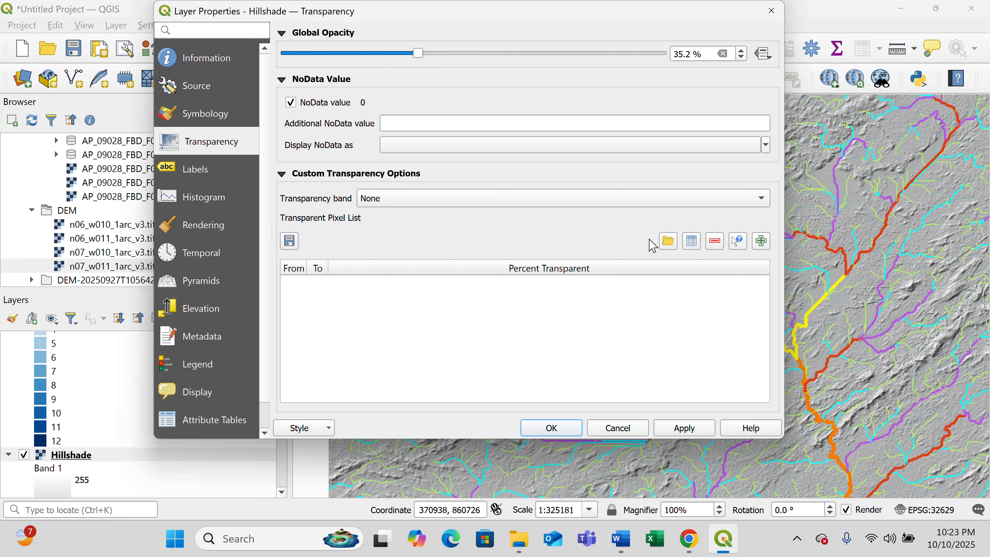
click(680, 428)
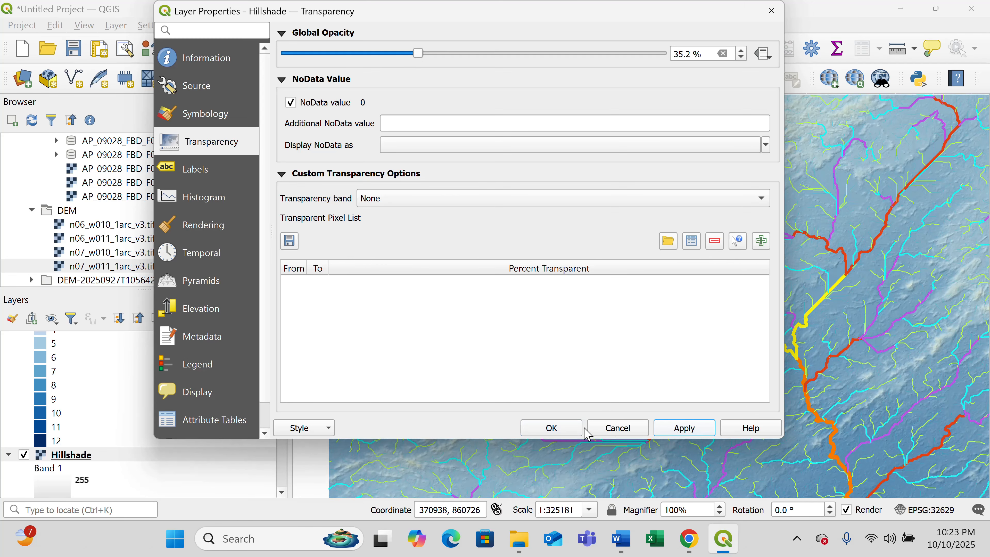
click(561, 428)
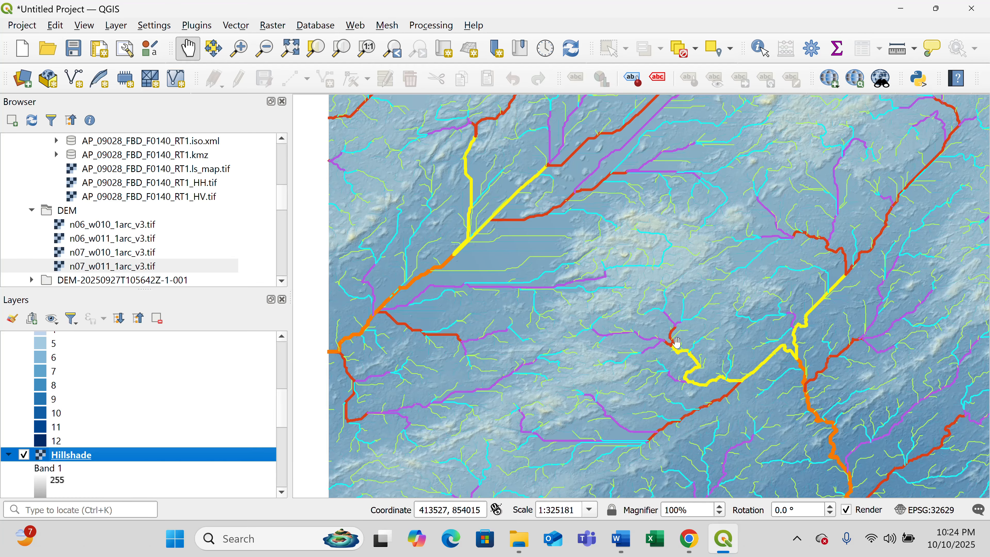
Step: Inspect the channels over the blended hillshade and colored DEM across the central and southern area
drag(678, 343, 630, 211)
drag(737, 211, 759, 314)
drag(730, 229, 730, 230)
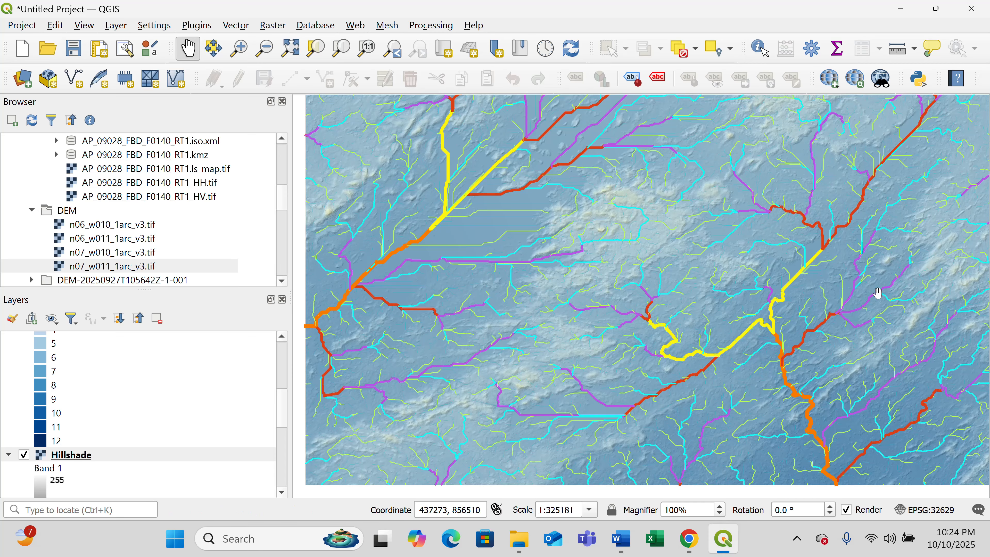
drag(652, 223, 621, 249)
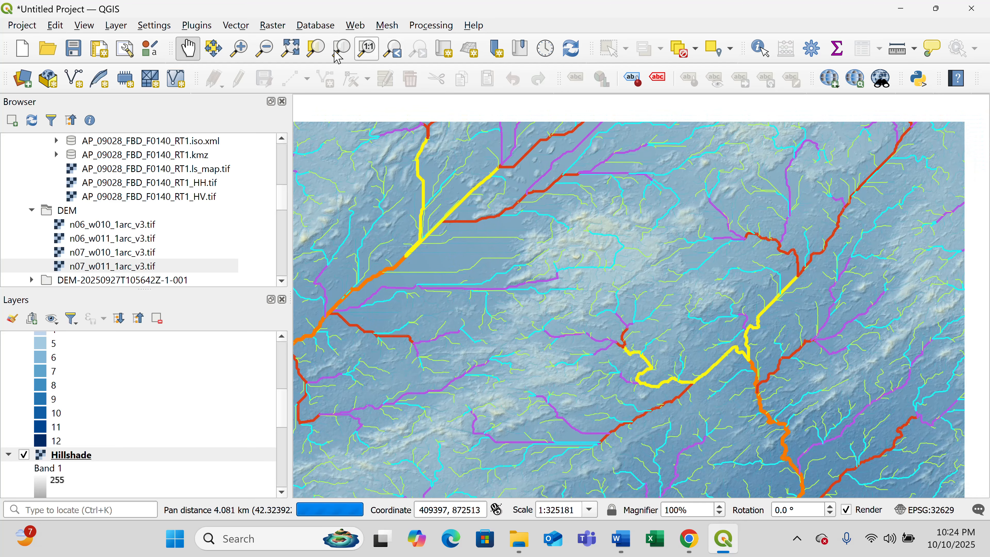
Step: Raise the Hillshade layer's global opacity to 45.2 % and apply it over the colored DEM
click(266, 49)
drag(426, 135, 633, 324)
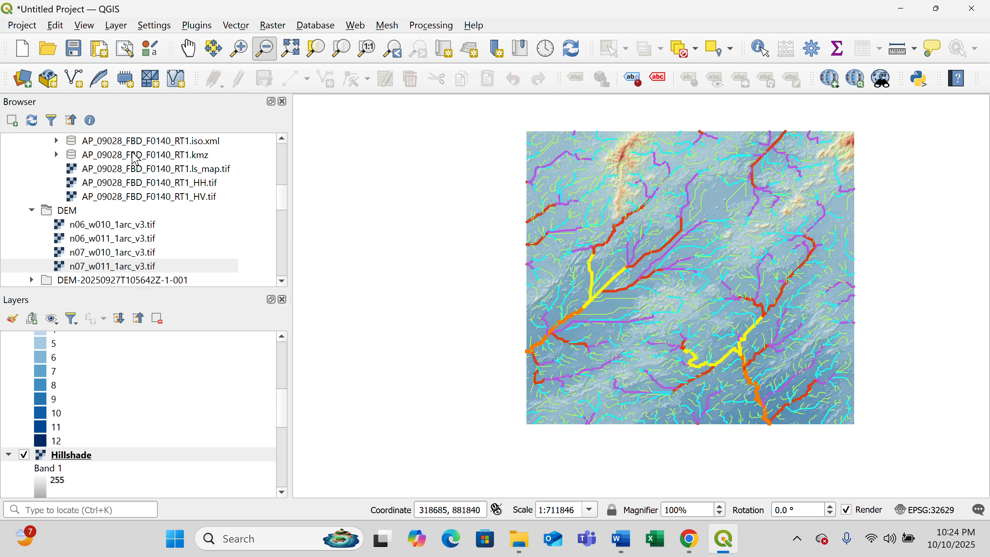
right_click(94, 460)
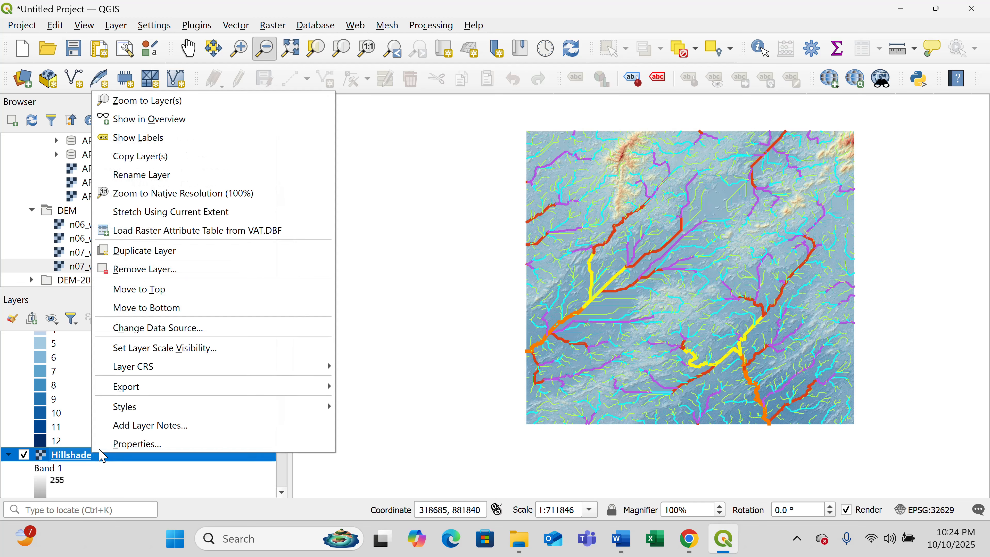
click(122, 446)
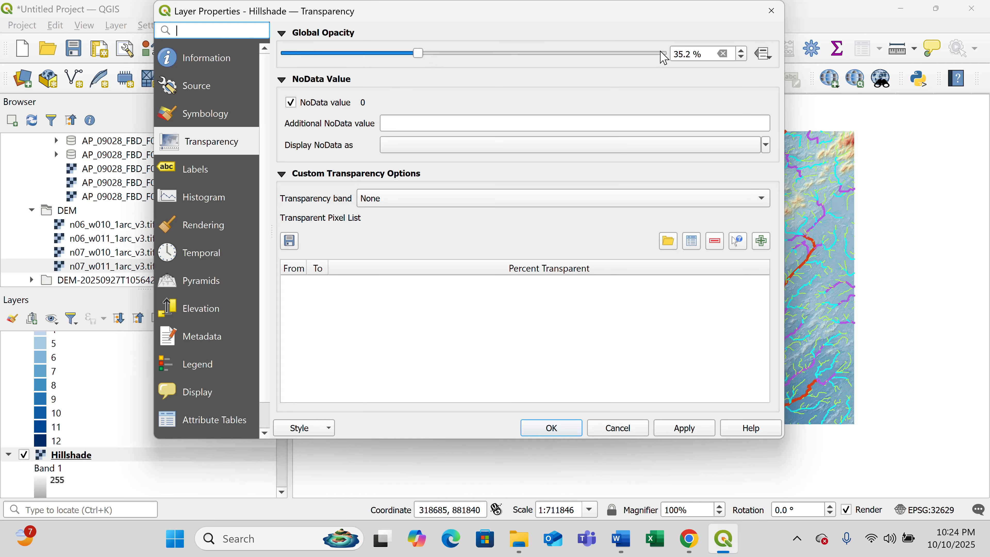
click(434, 54)
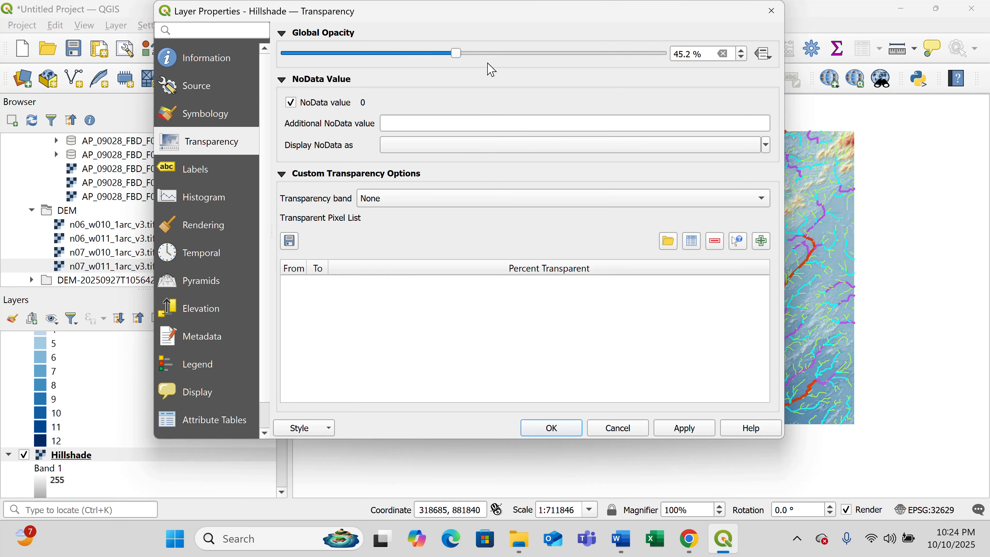
click(684, 430)
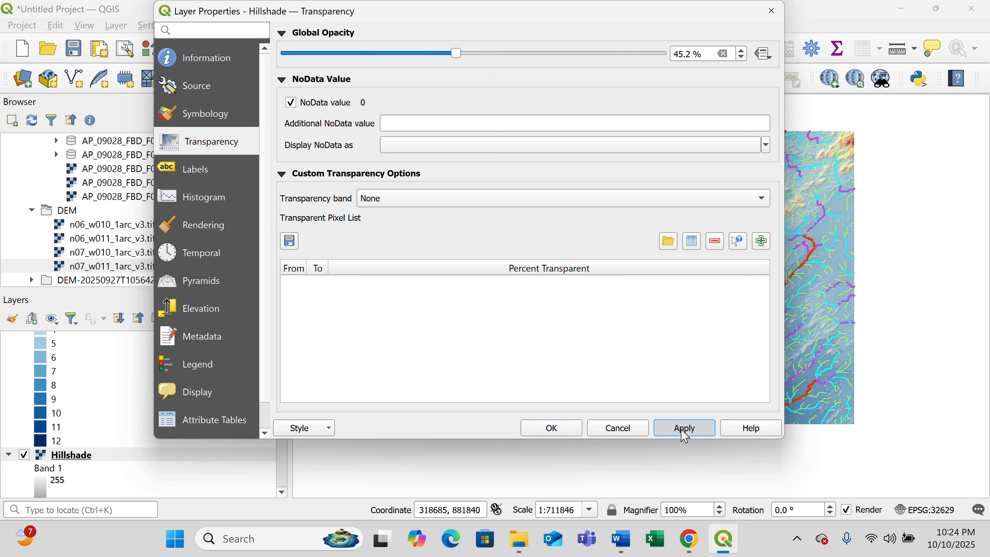
click(551, 429)
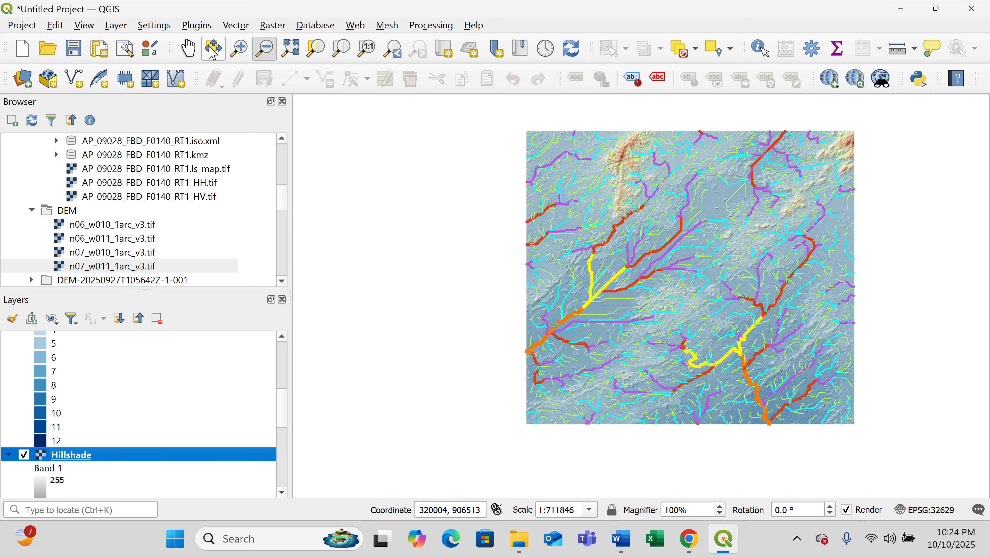
Step: Examine the whole channel network over the blended hillshade and colored DEM at about 1:528761
click(192, 50)
drag(646, 209, 521, 221)
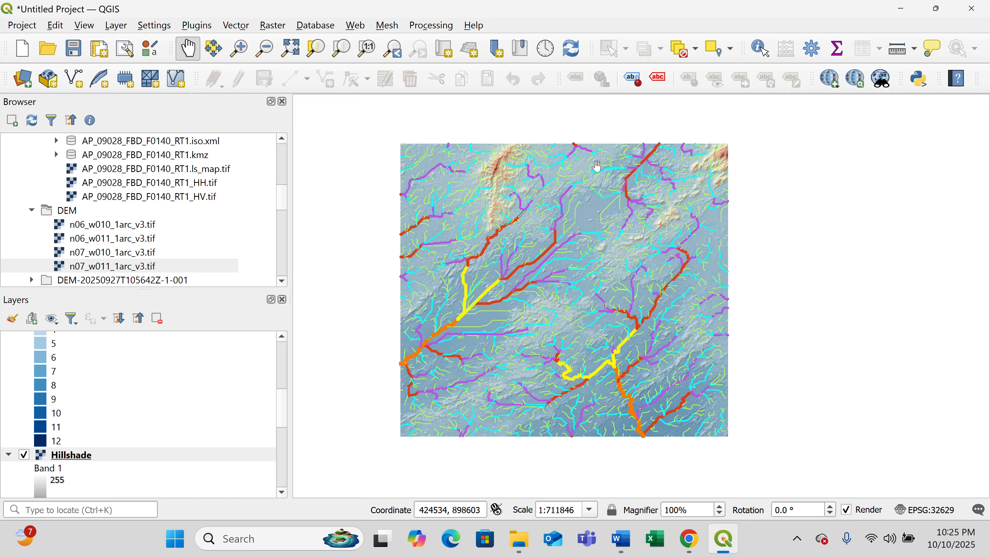
click(241, 49)
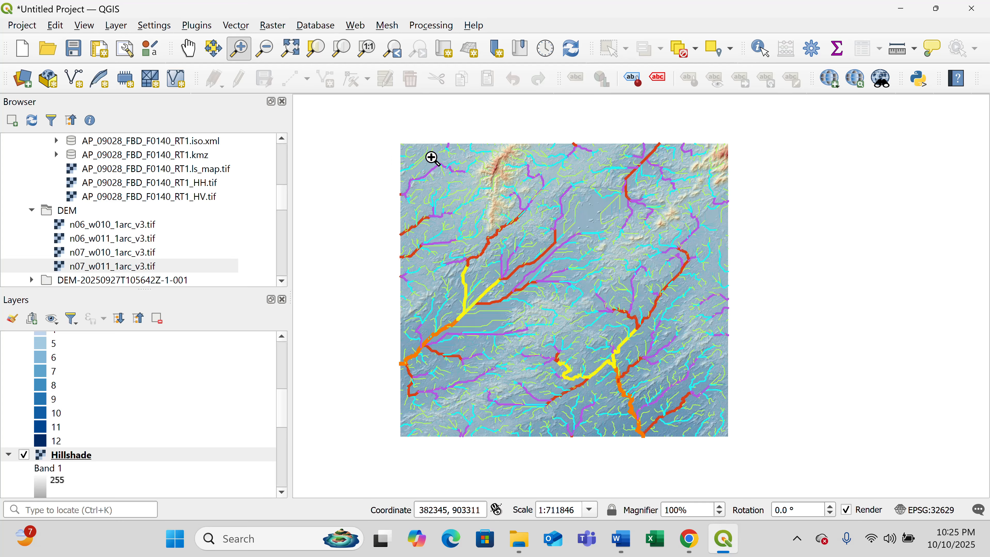
drag(432, 156, 789, 455)
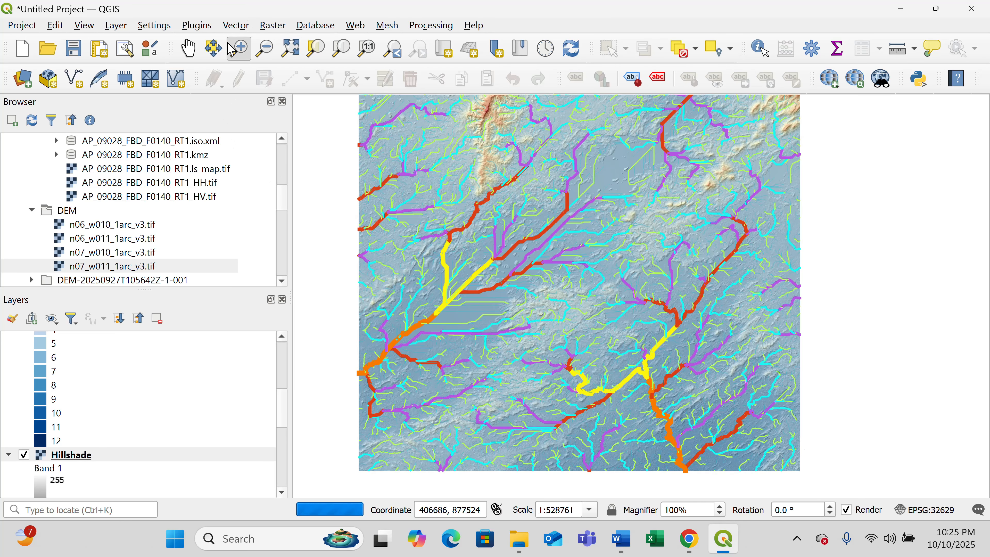
click(190, 52)
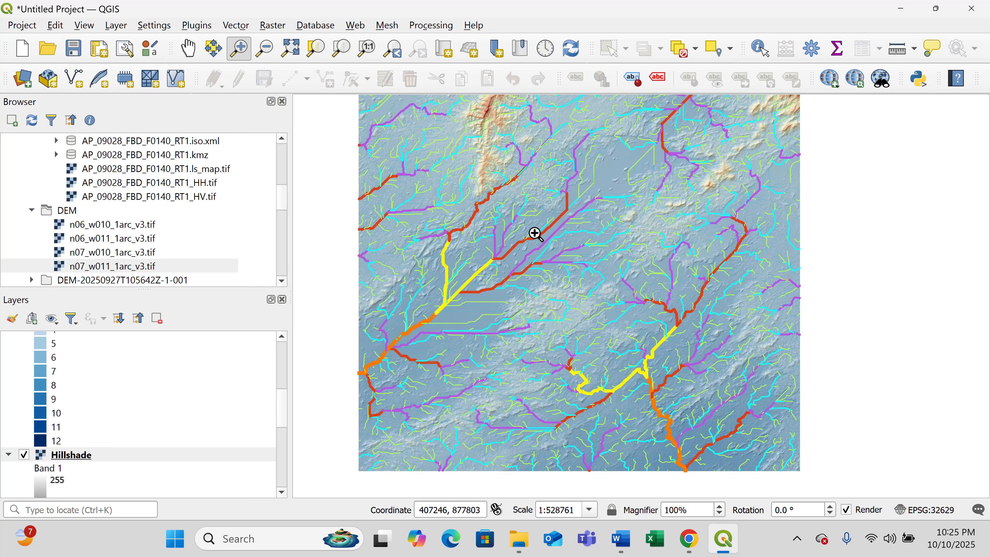
click(186, 46)
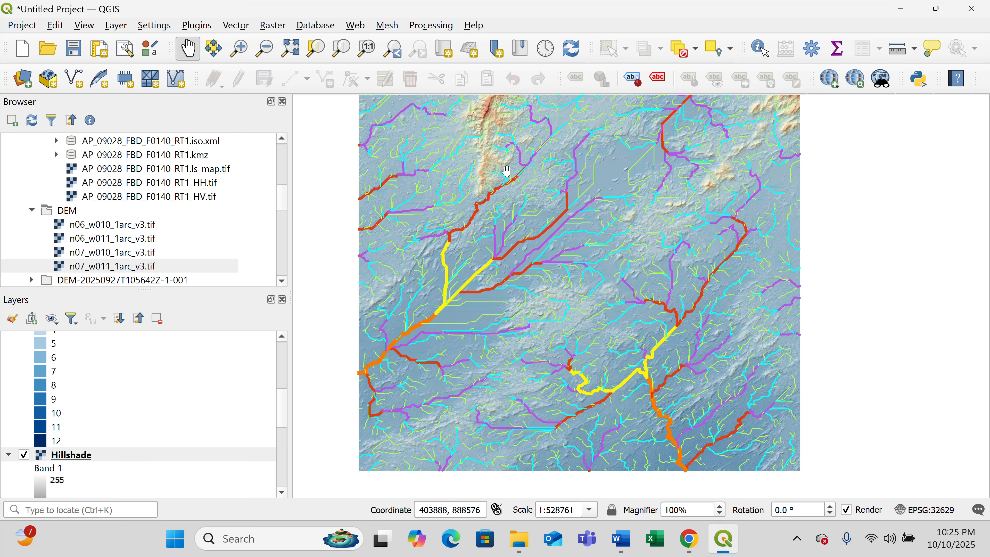
drag(592, 199, 625, 223)
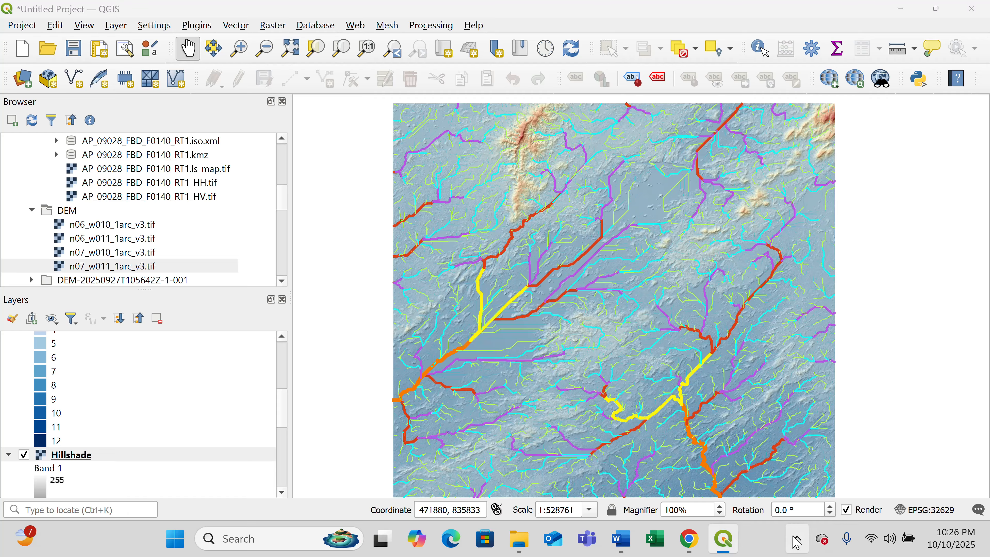
click(797, 540)
click(797, 494)
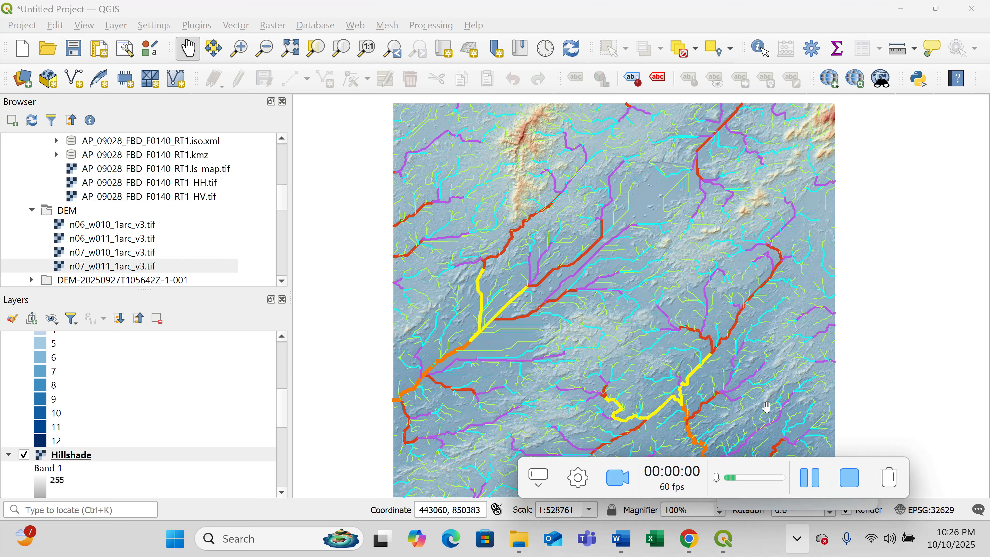